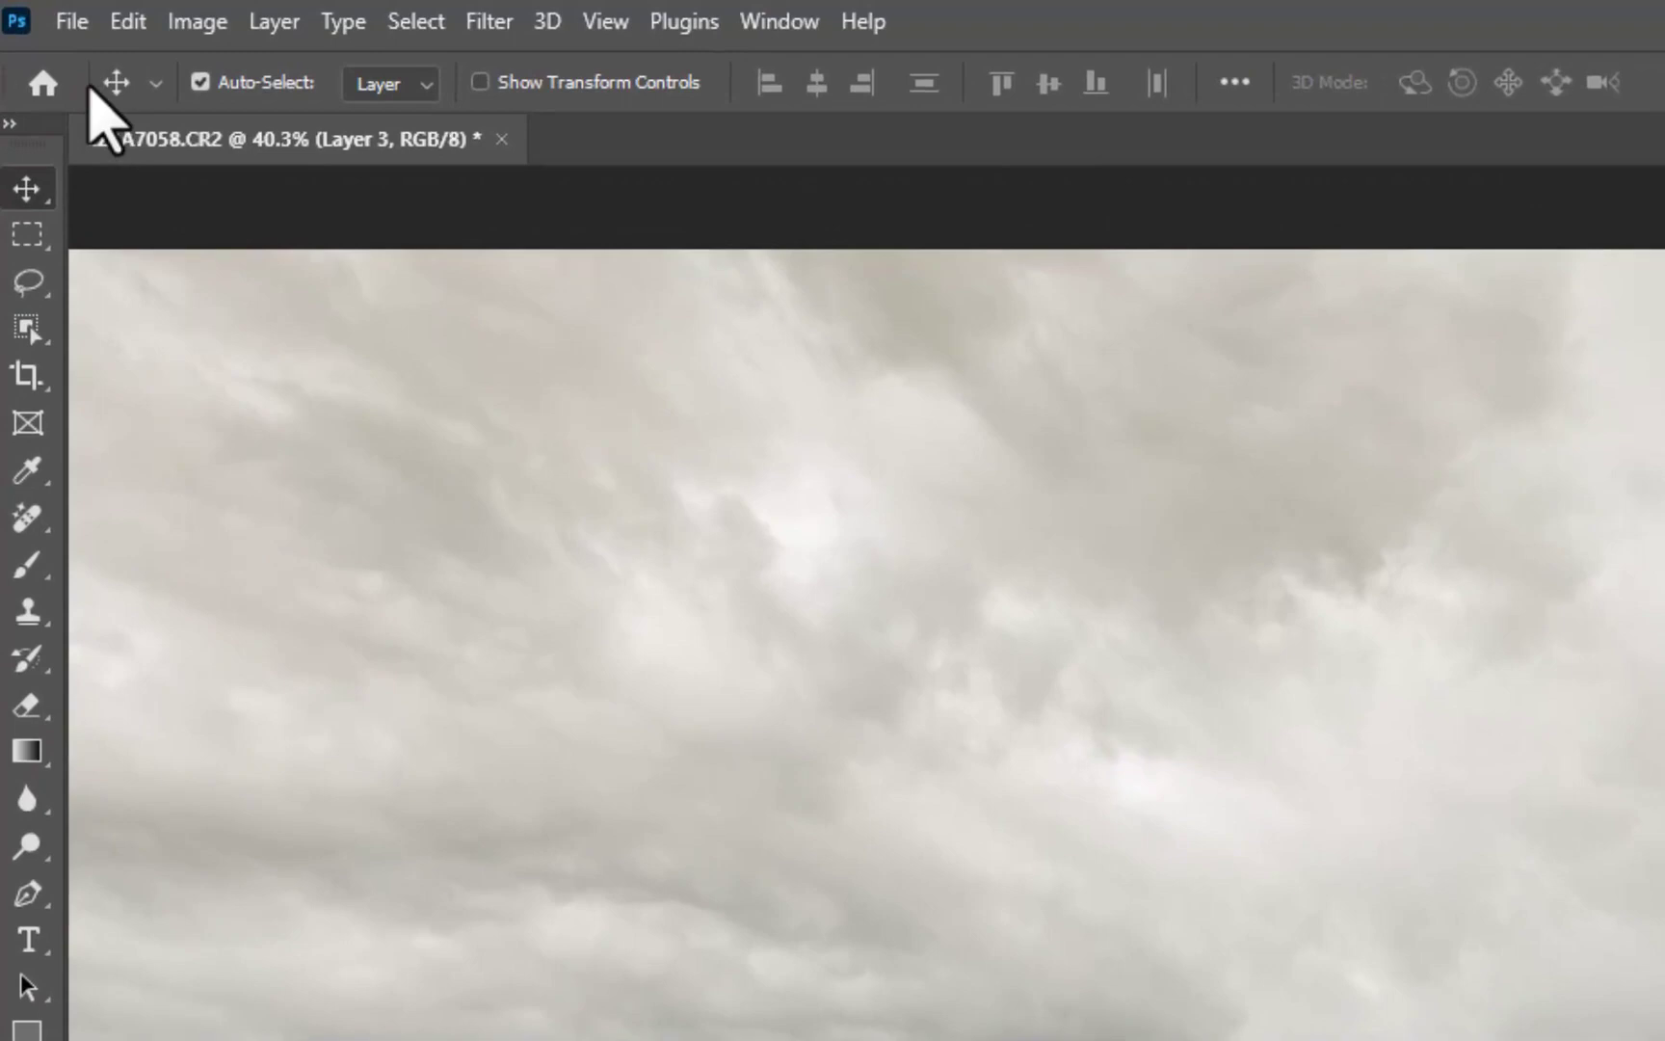
# Revert the photo to its original pale sky and zoom out.
pyautogui.click(121, 20)
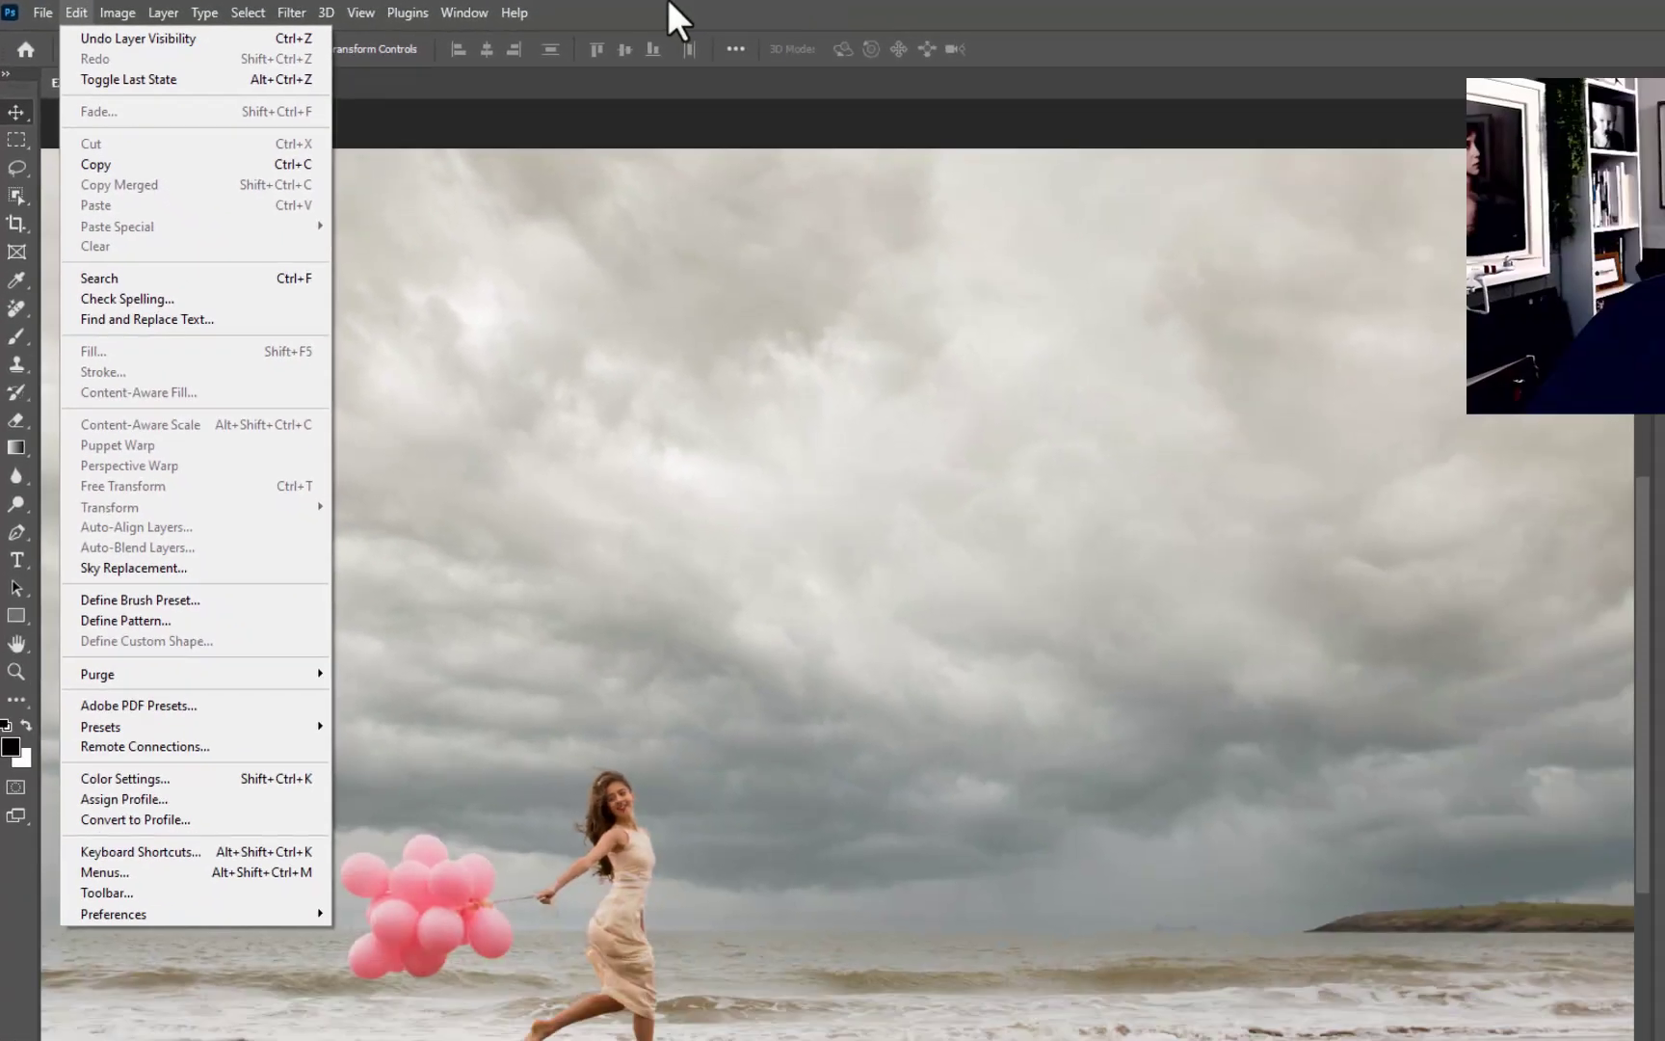
pyautogui.click(1087, 176)
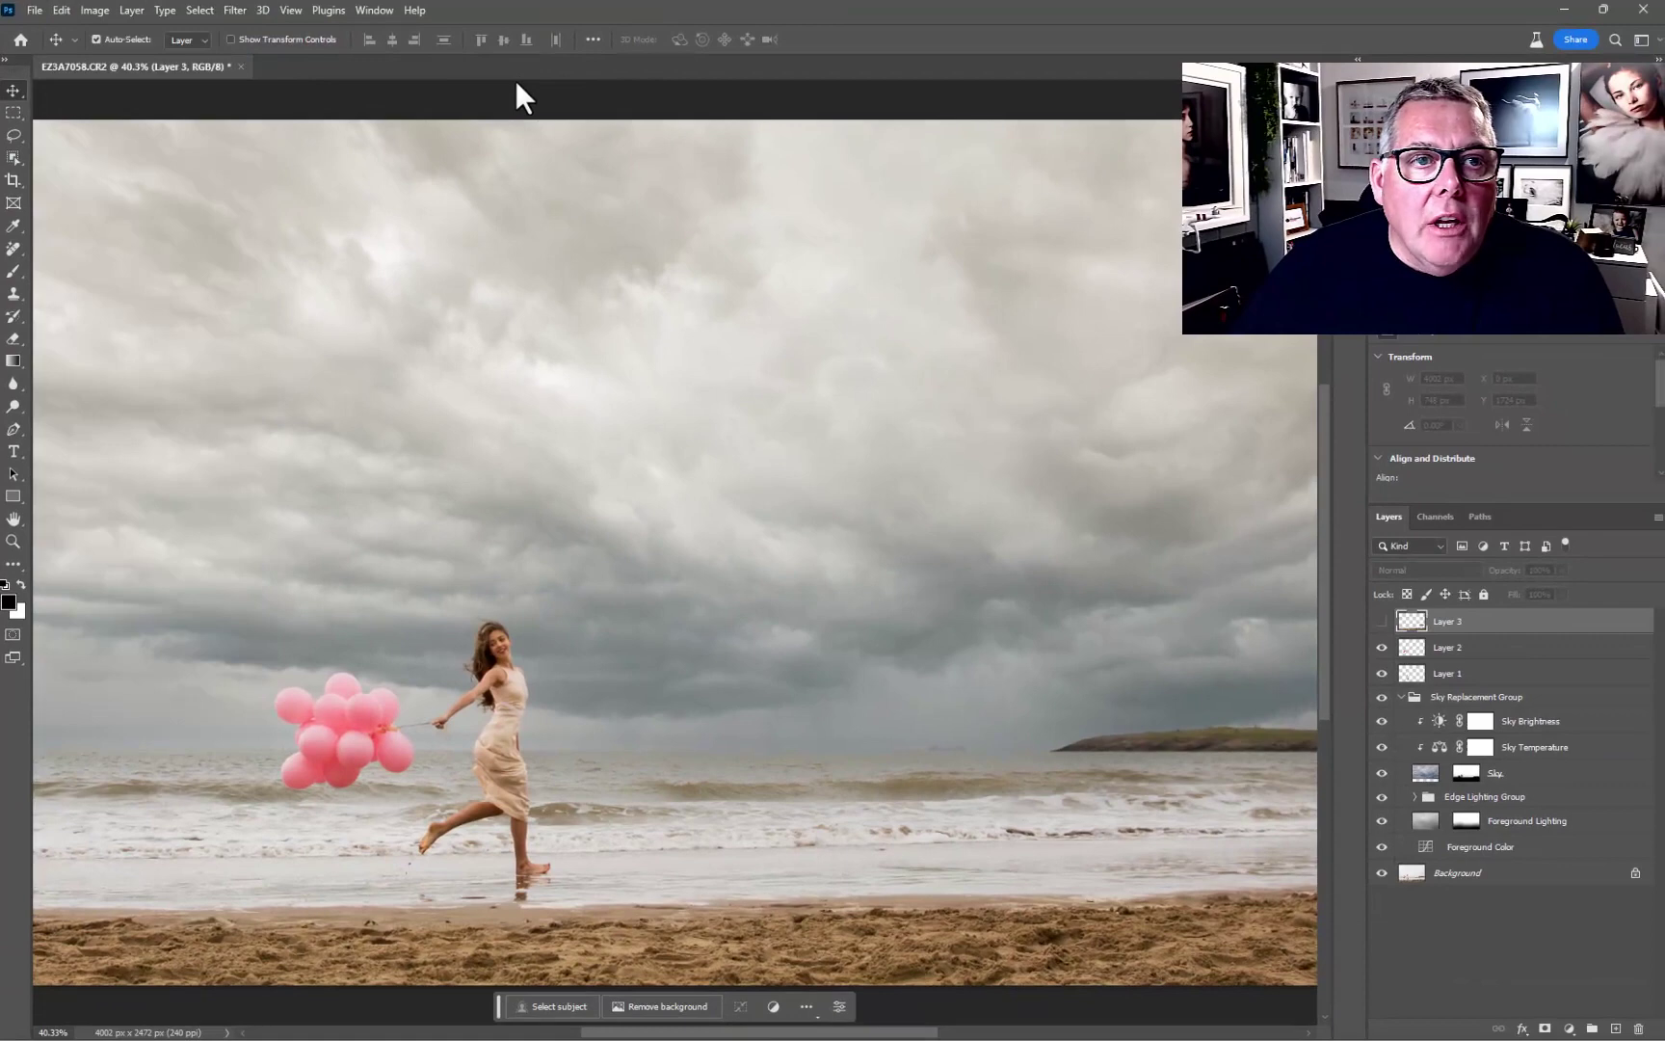
pyautogui.click(240, 67)
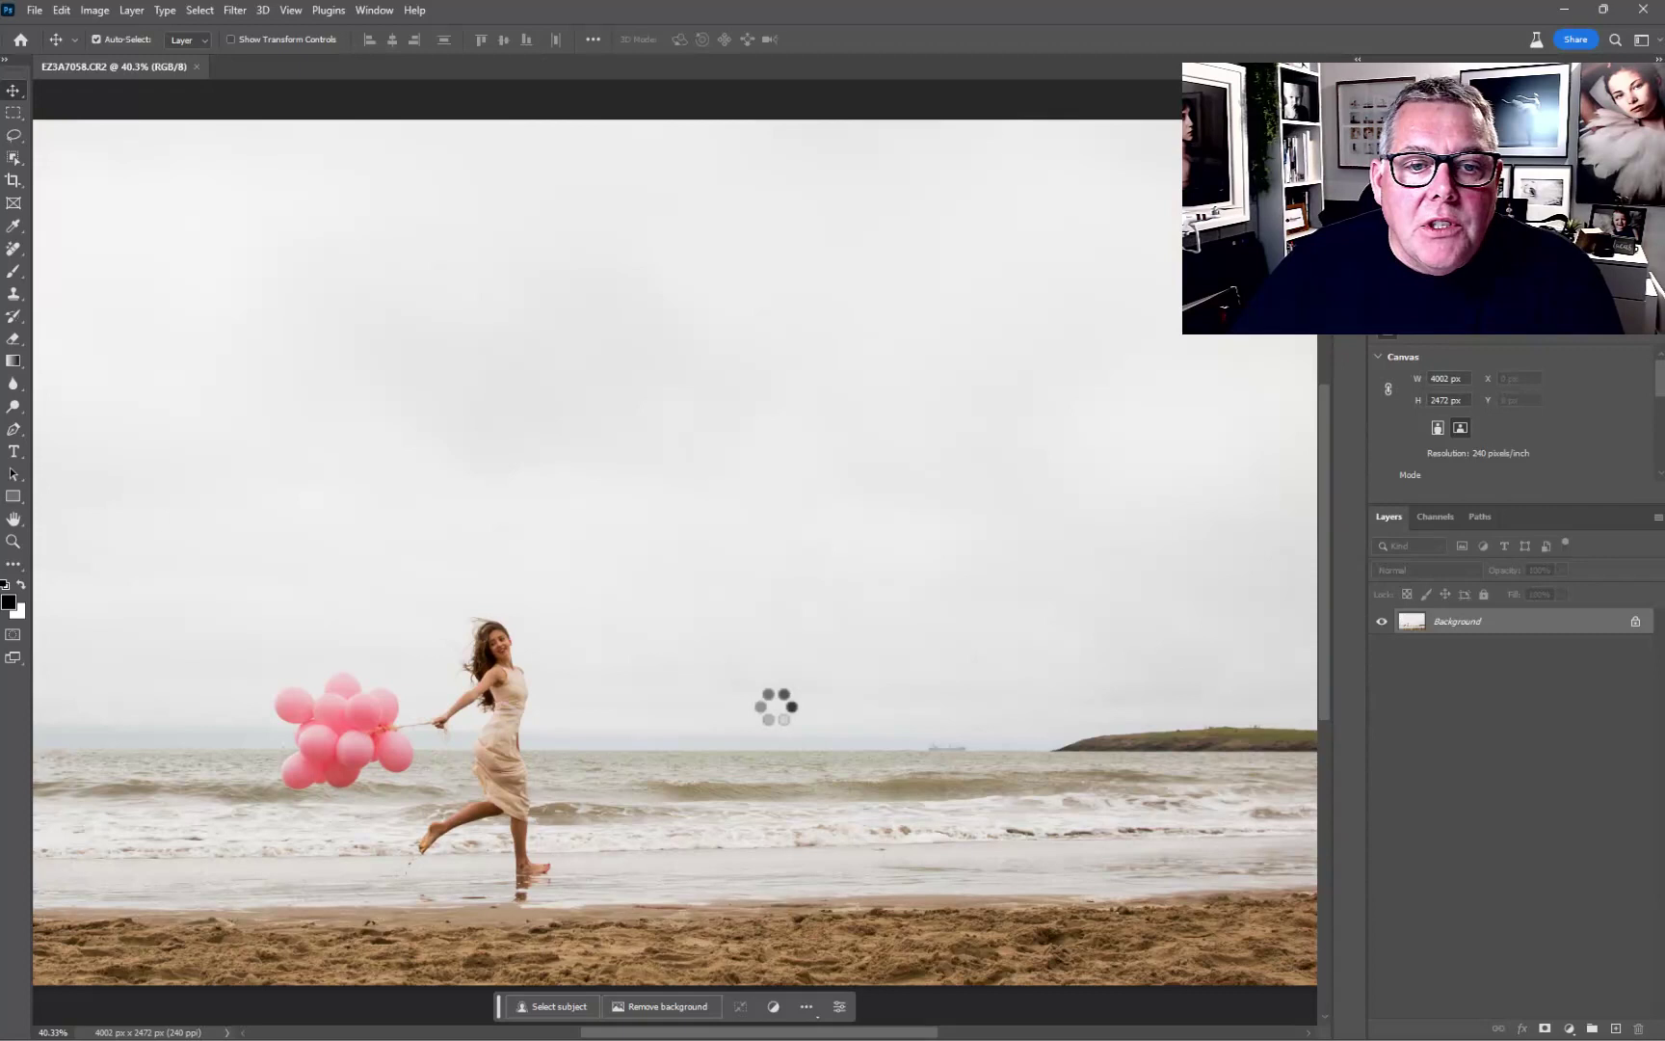
pyautogui.scroll(-1, 737, 657)
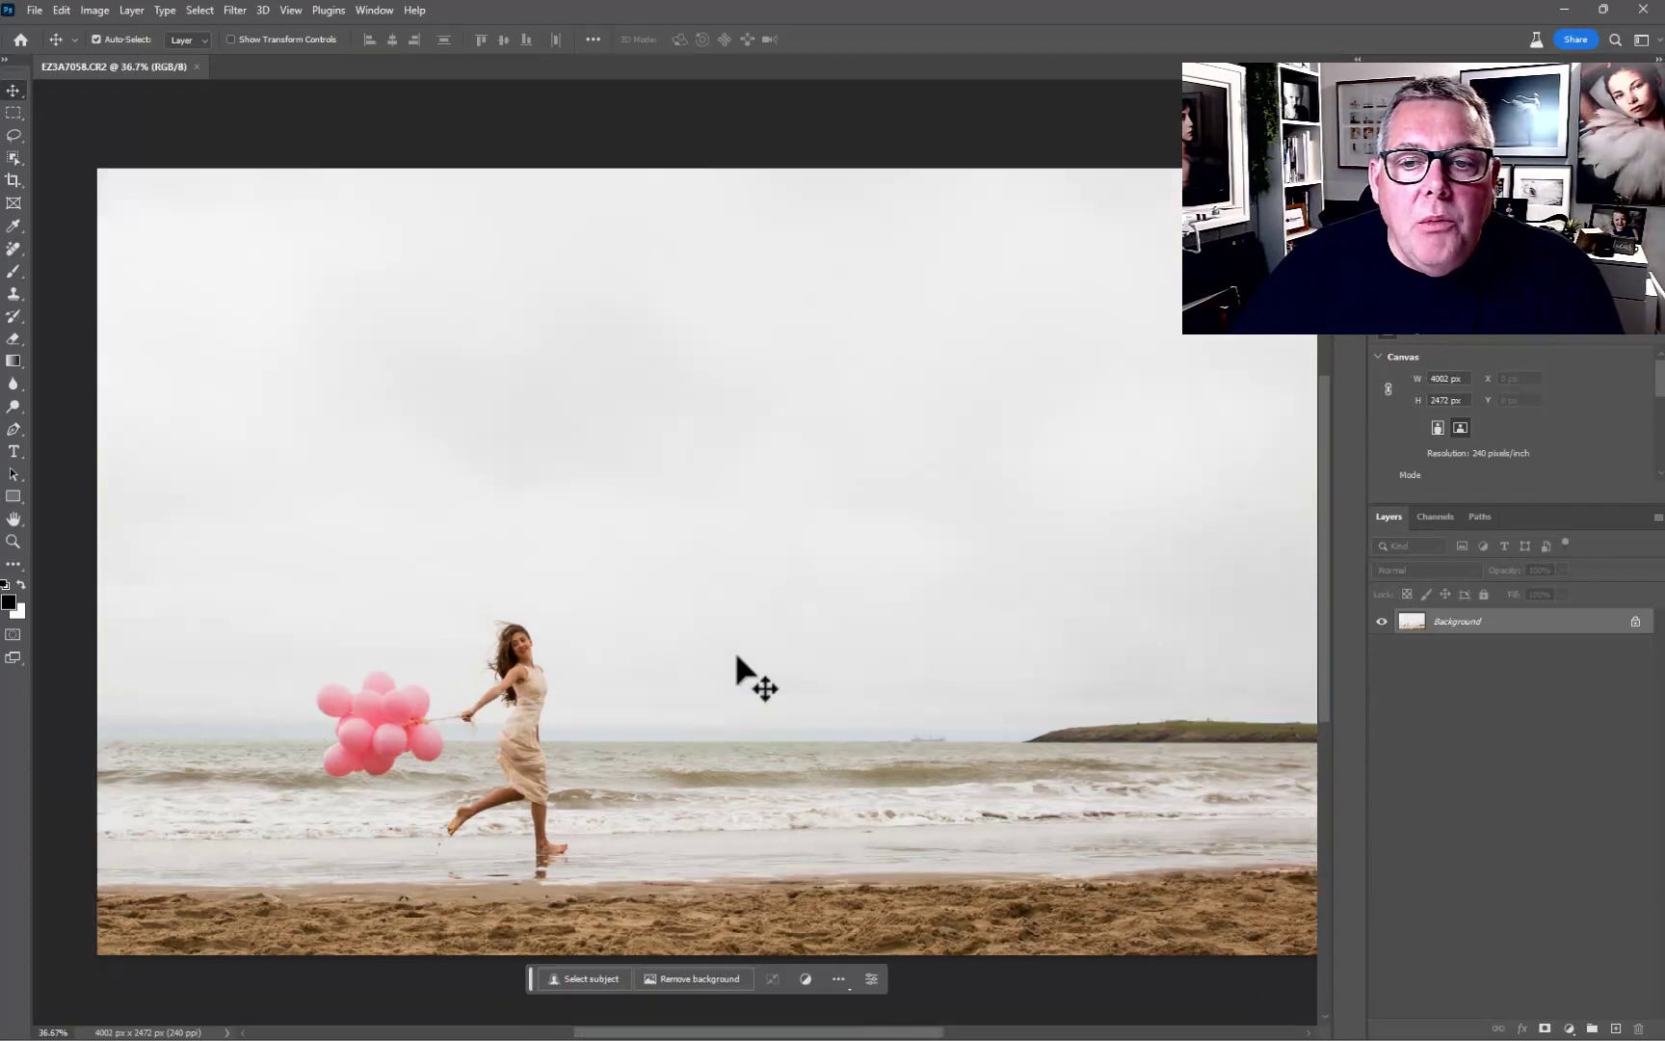
pyautogui.scroll(-1, 730, 657)
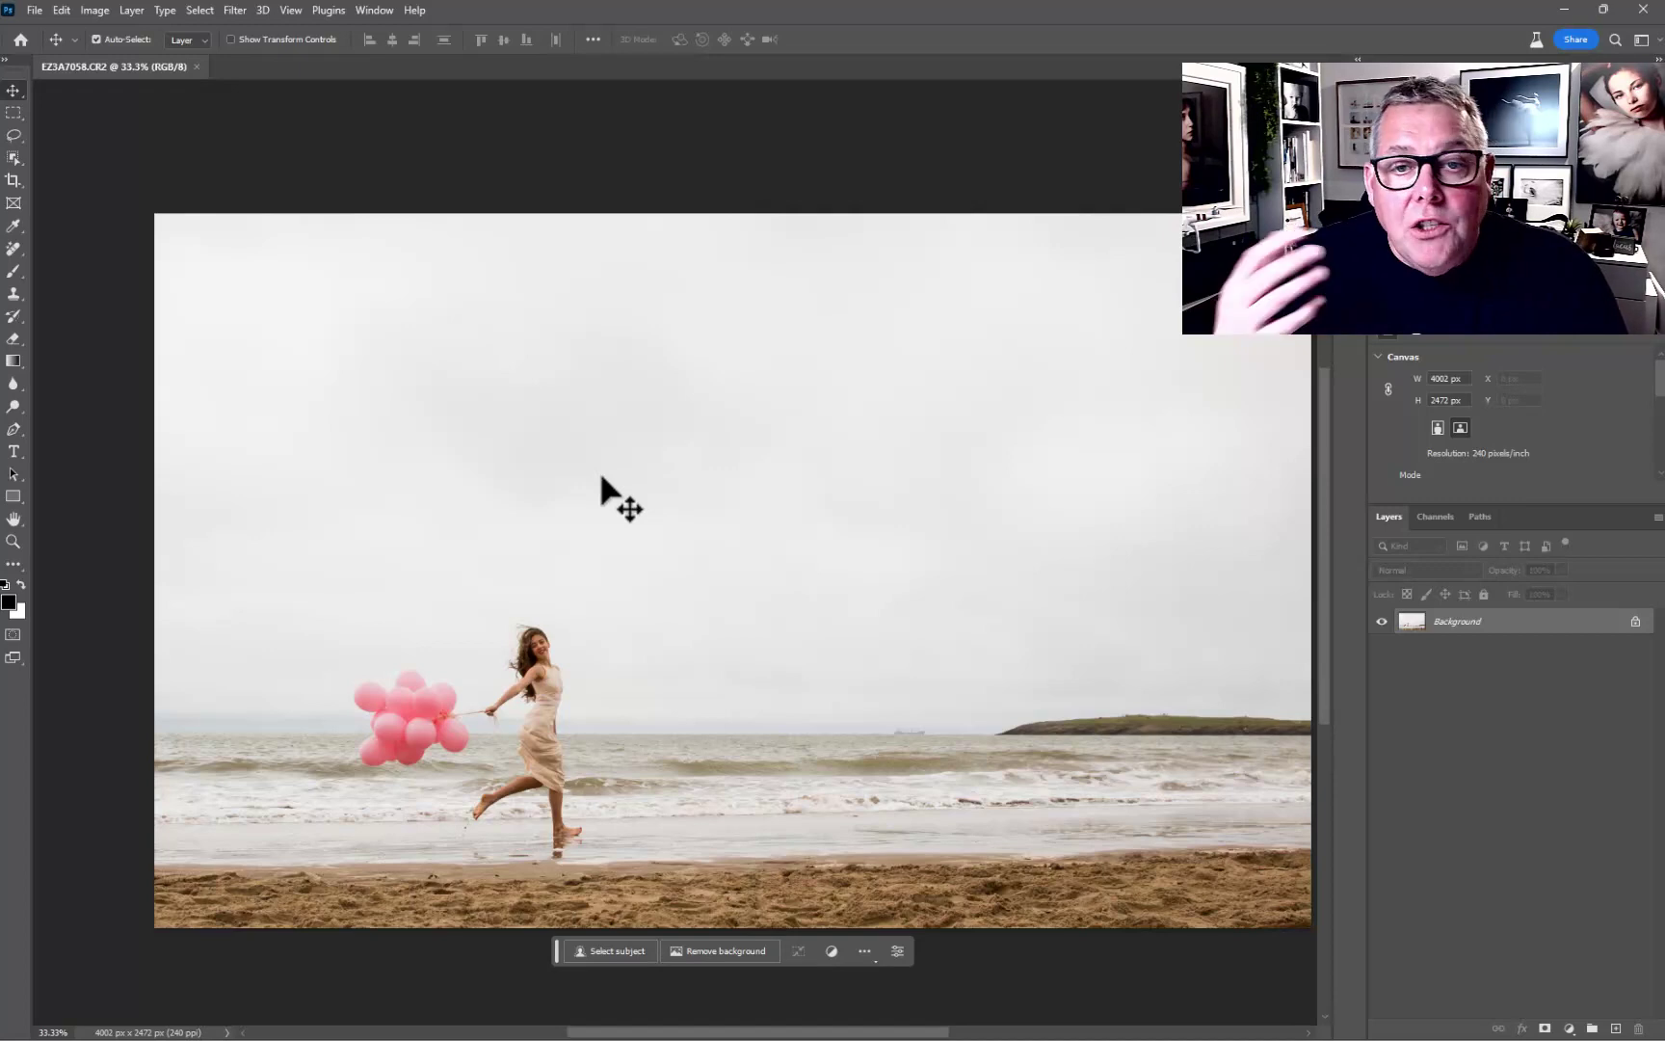
# Duplicate the Background to Layer 1 and start Sky Replacement.
pyautogui.hotkey('ctrl', 'j')
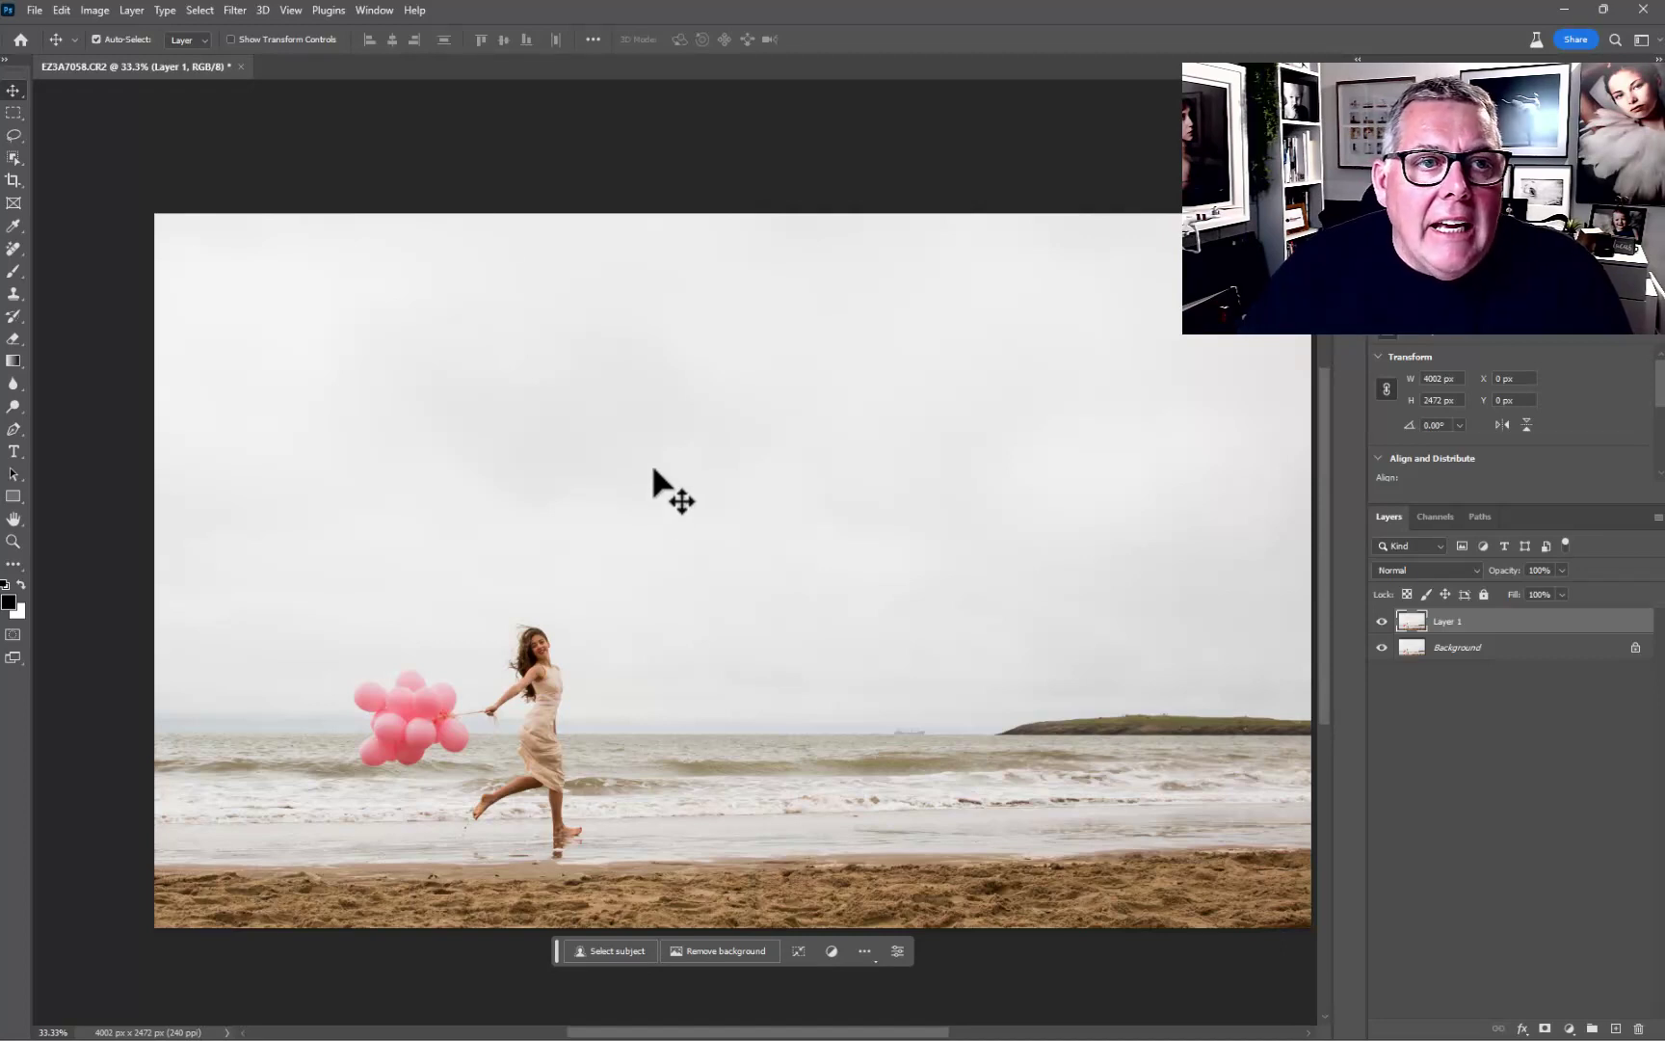
pyautogui.click(60, 9)
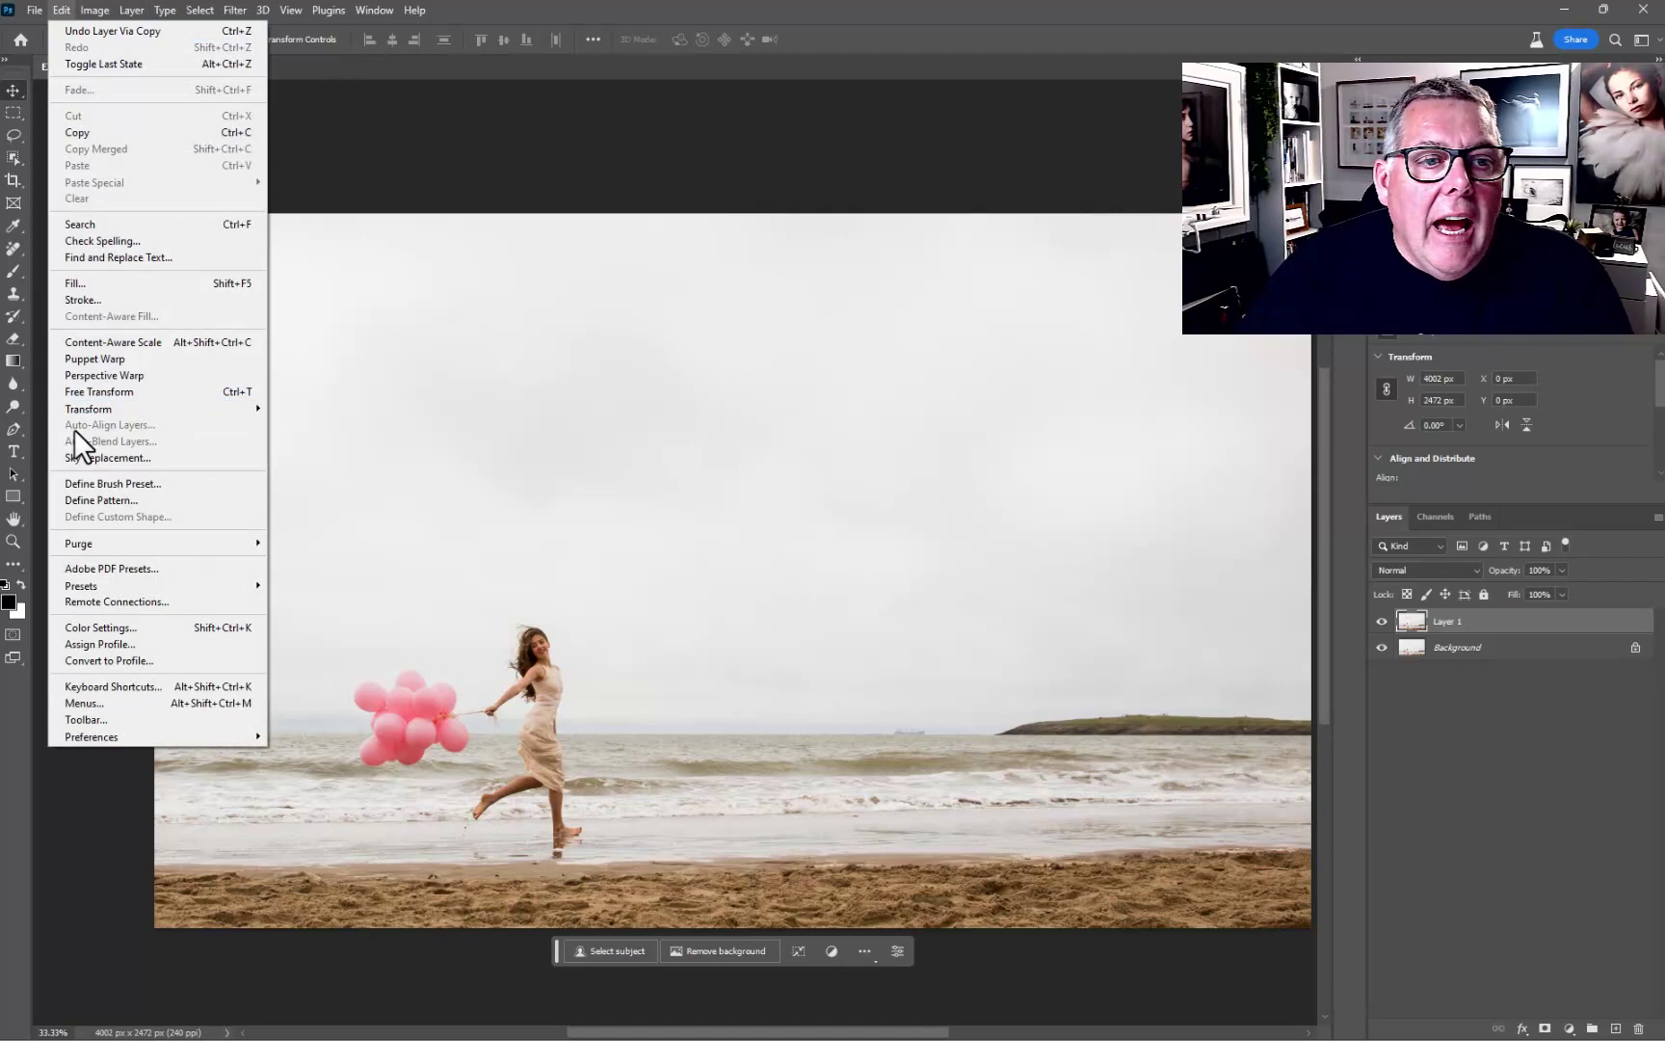
pyautogui.click(105, 460)
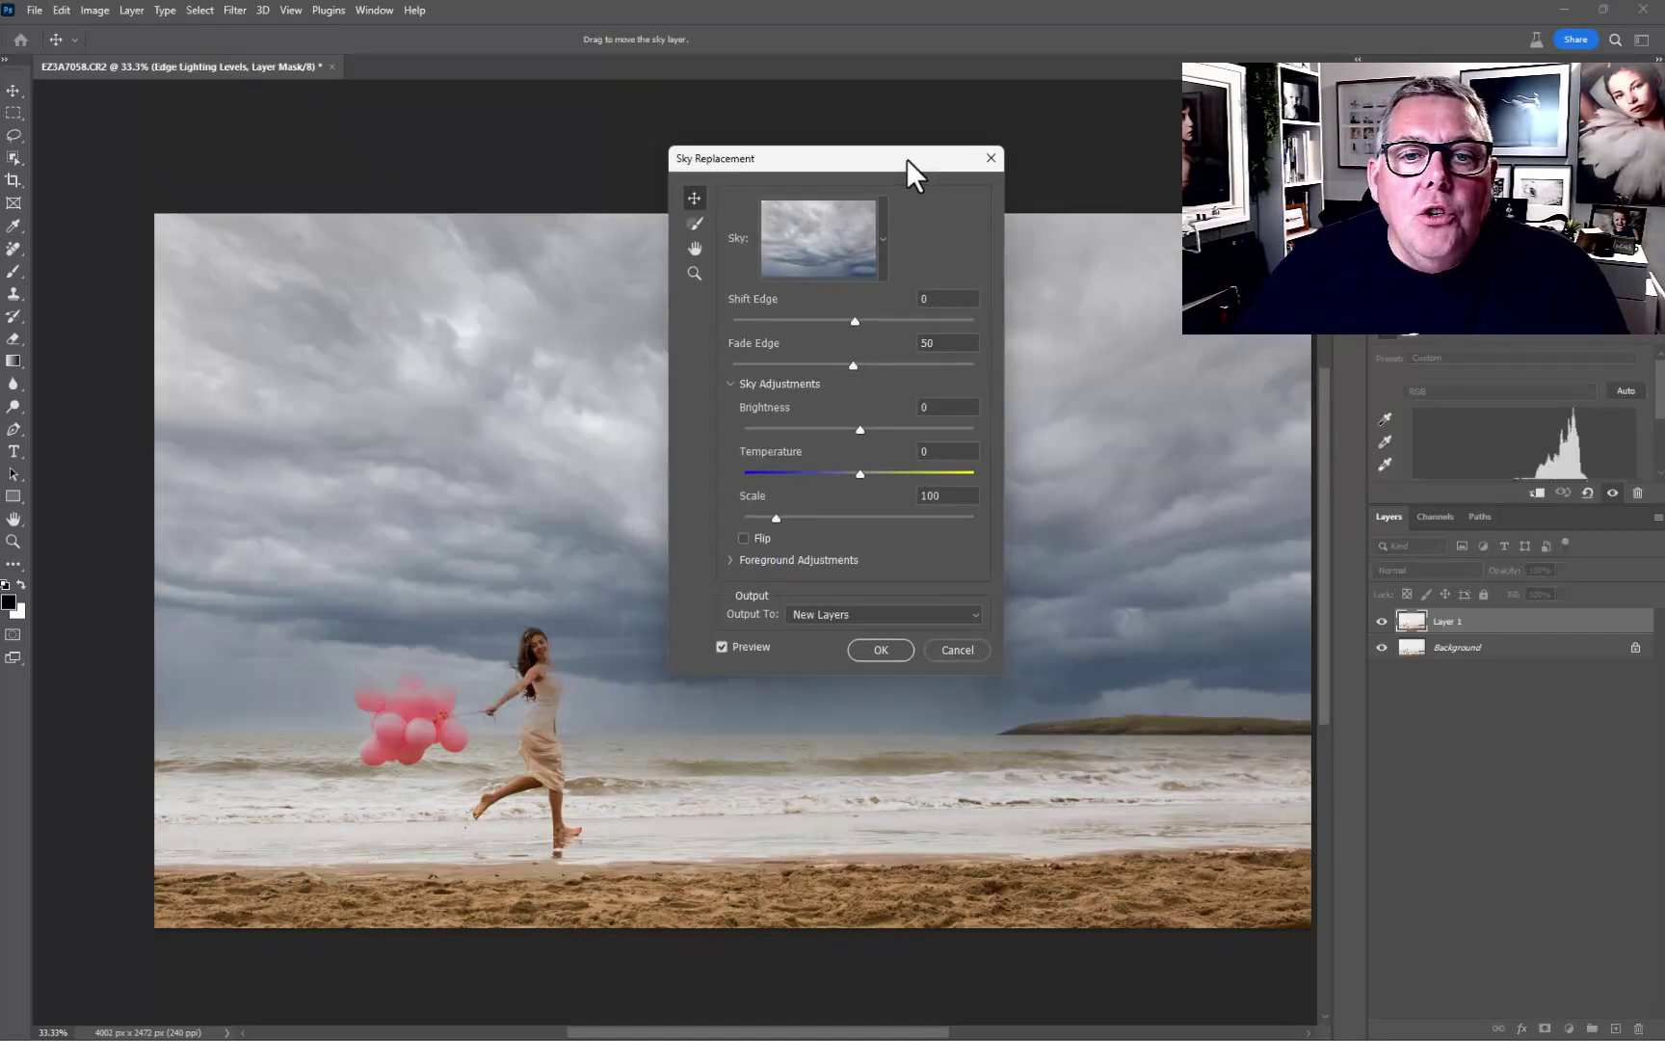
# Pick the dark storm sky preset, keeping Fade Edge 50 and Scale 100.
pyautogui.moveTo(901, 157); pyautogui.dragTo(1039, 227)
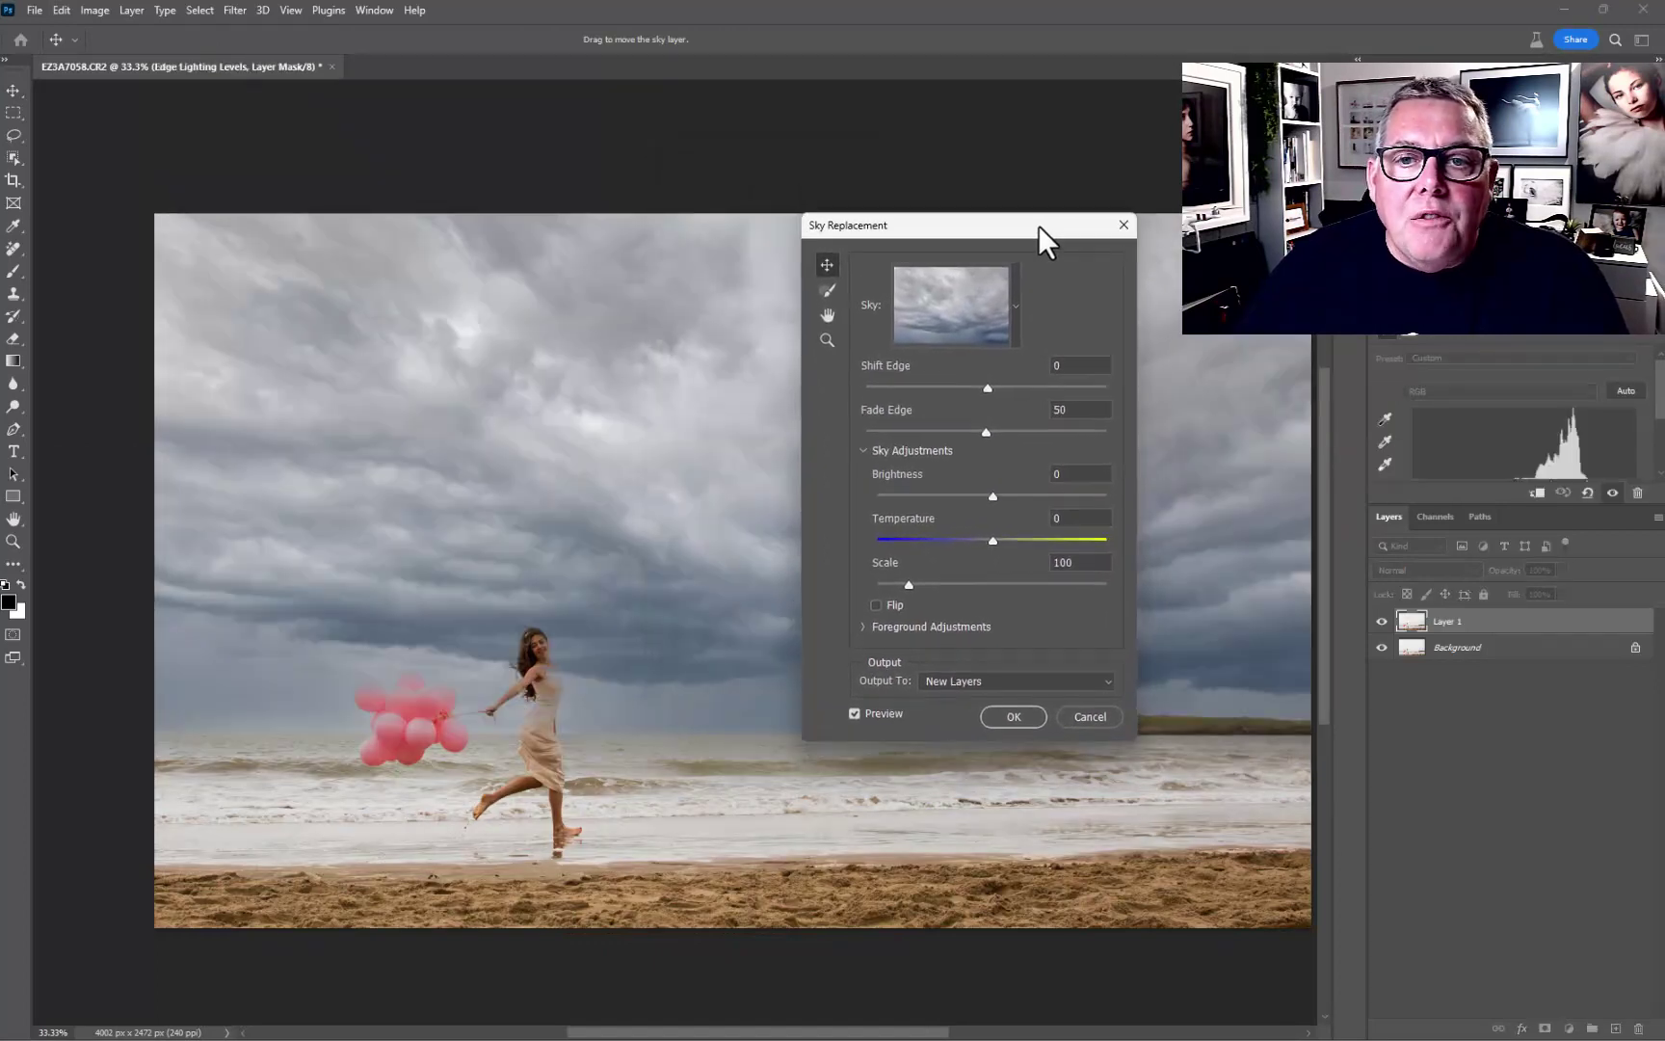
pyautogui.click(1015, 306)
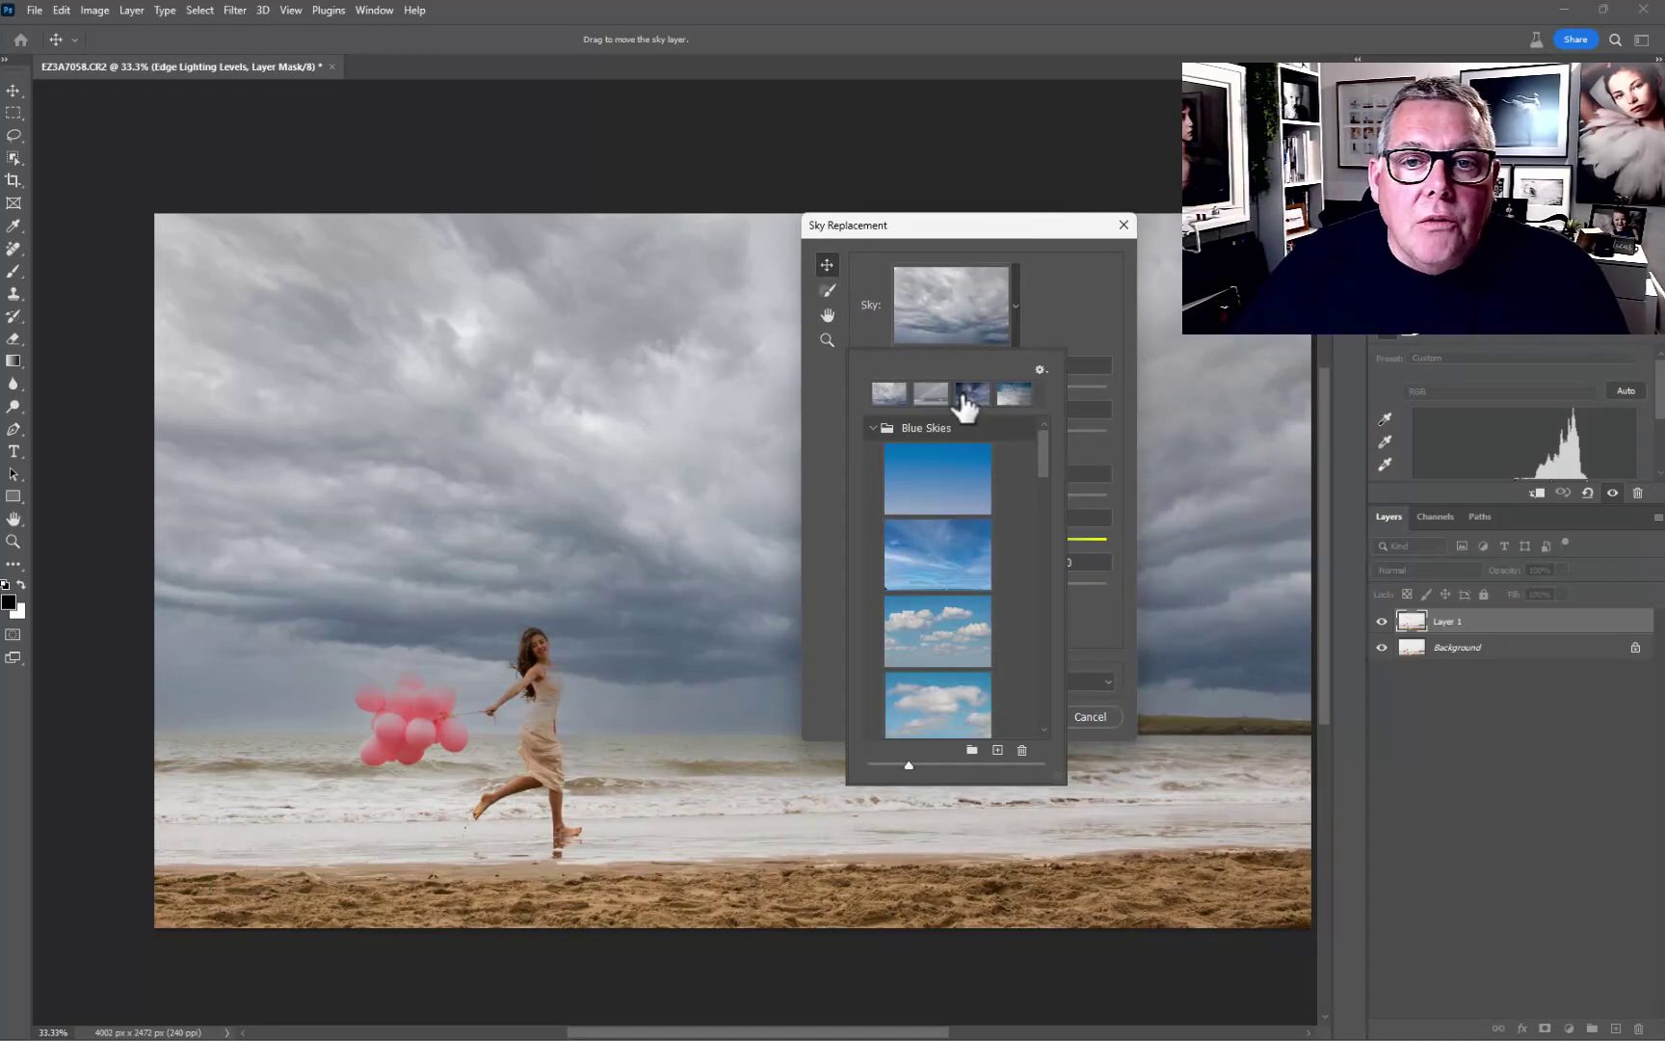
pyautogui.moveTo(1044, 441); pyautogui.dragTo(1036, 600)
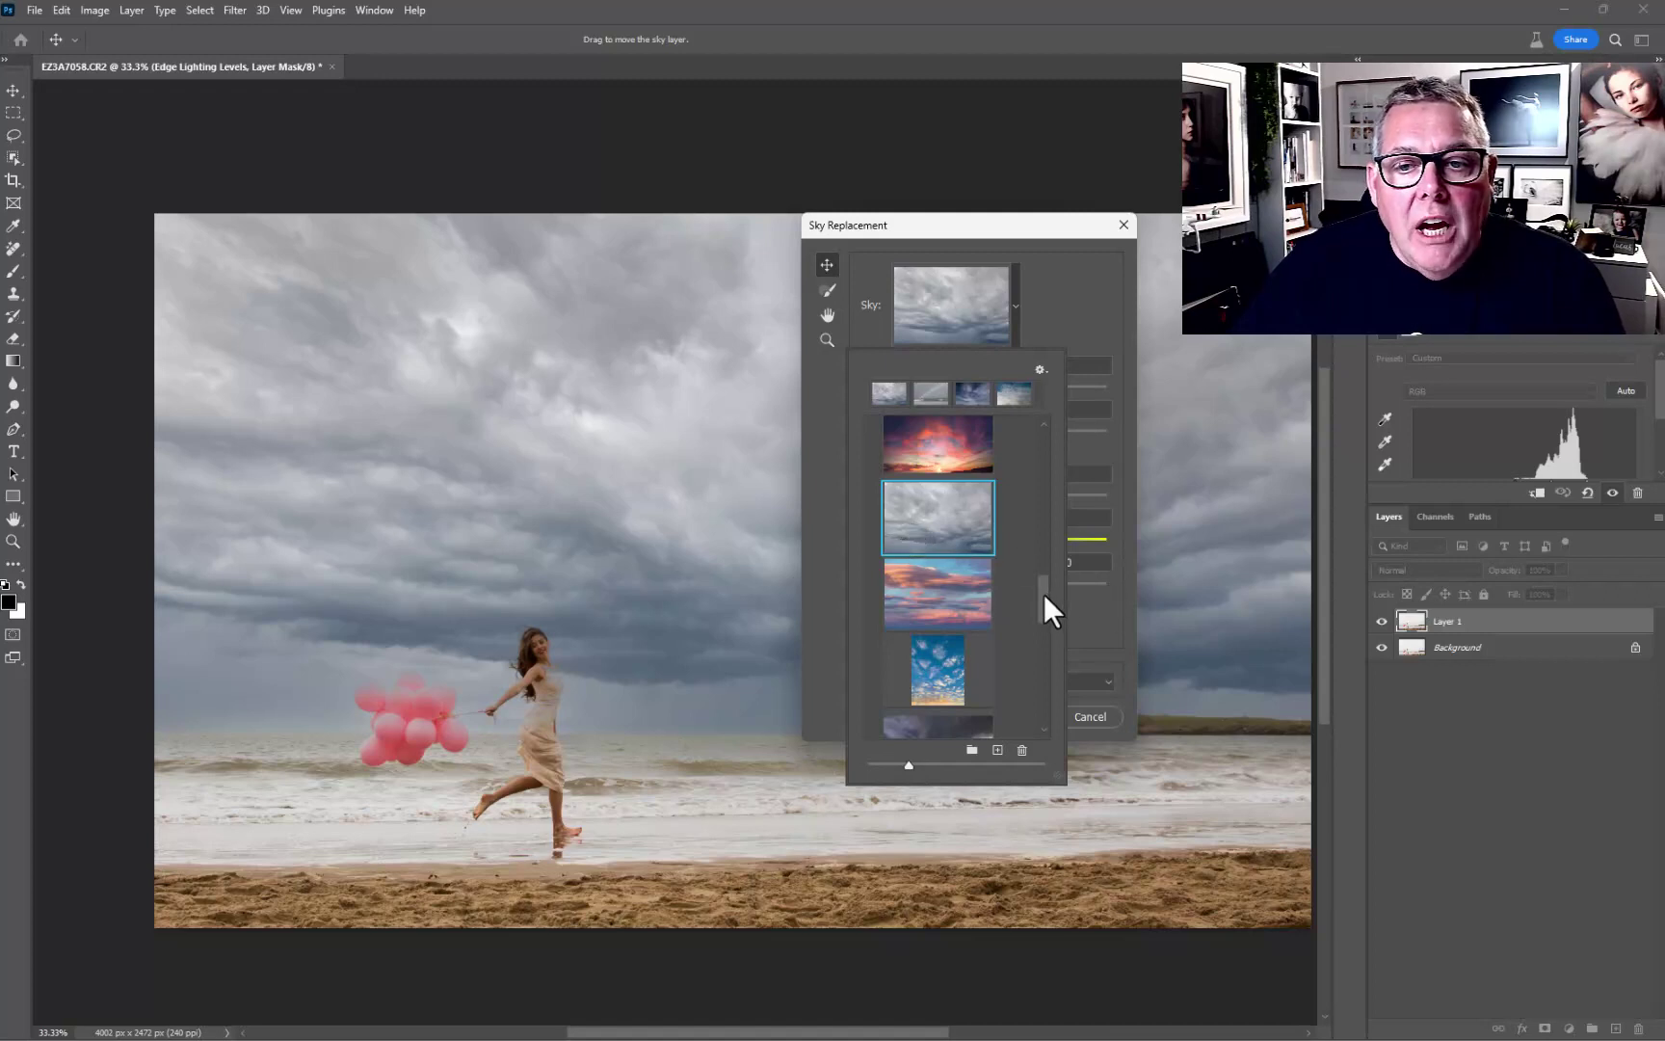
pyautogui.moveTo(1043, 594); pyautogui.dragTo(1029, 712)
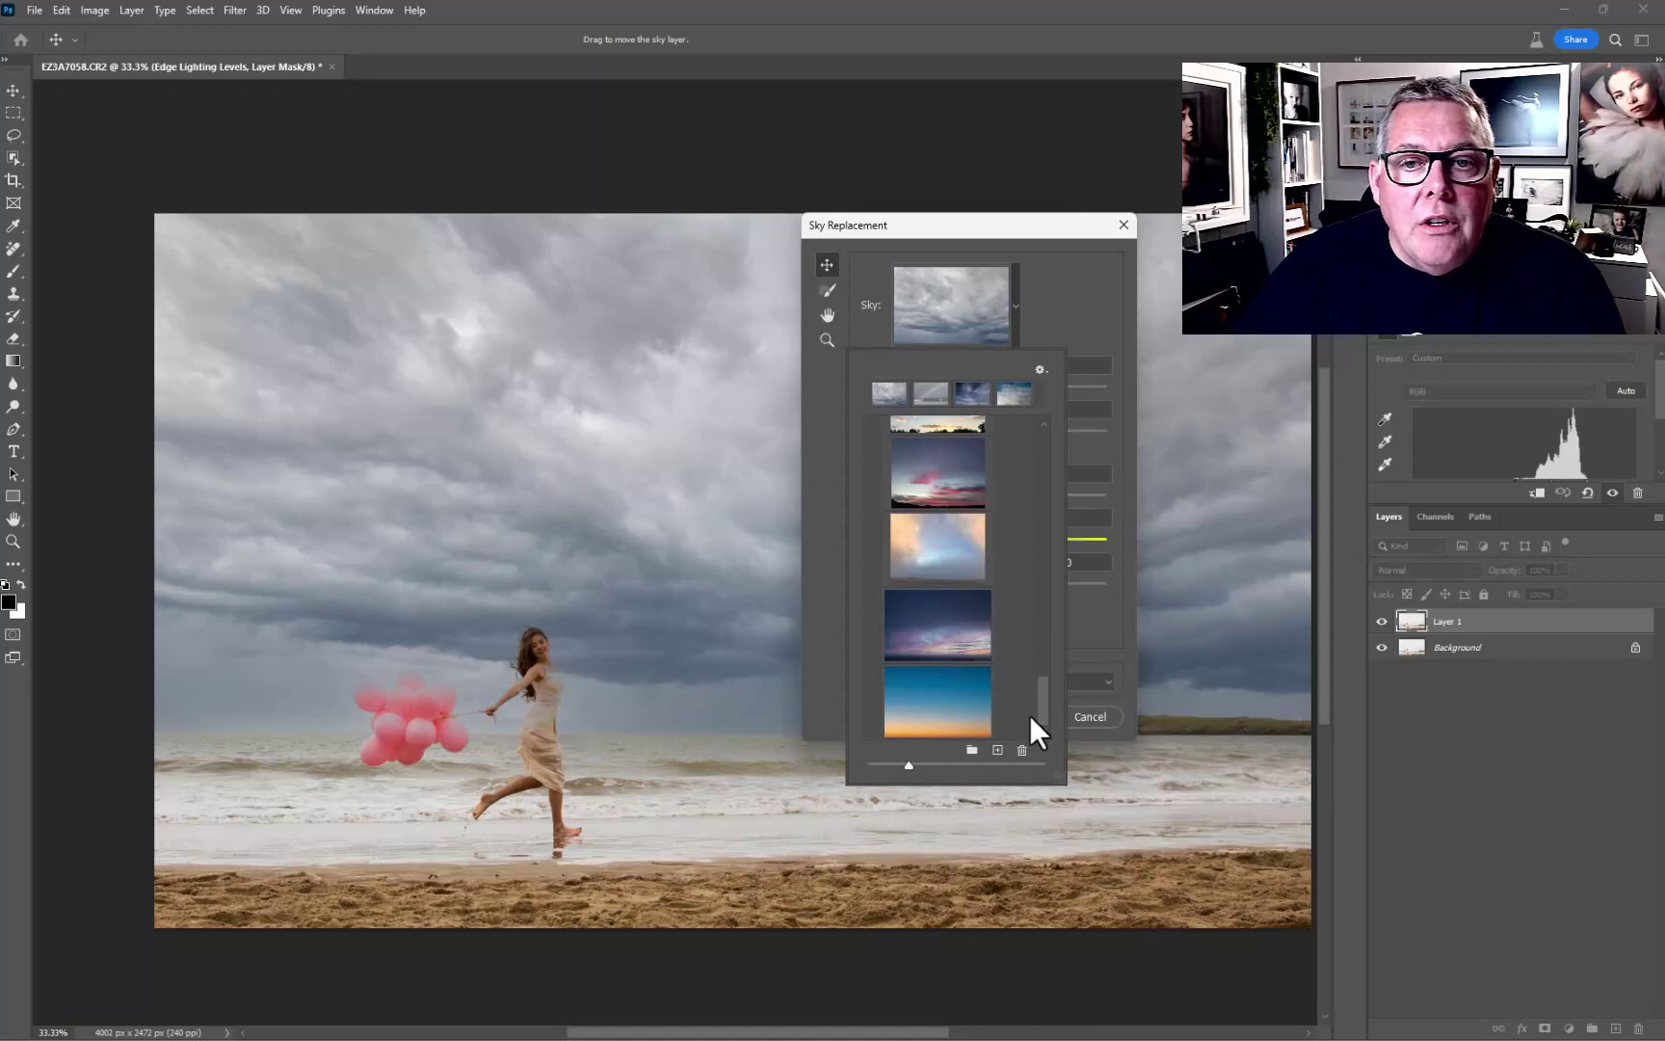
pyautogui.click(1042, 296)
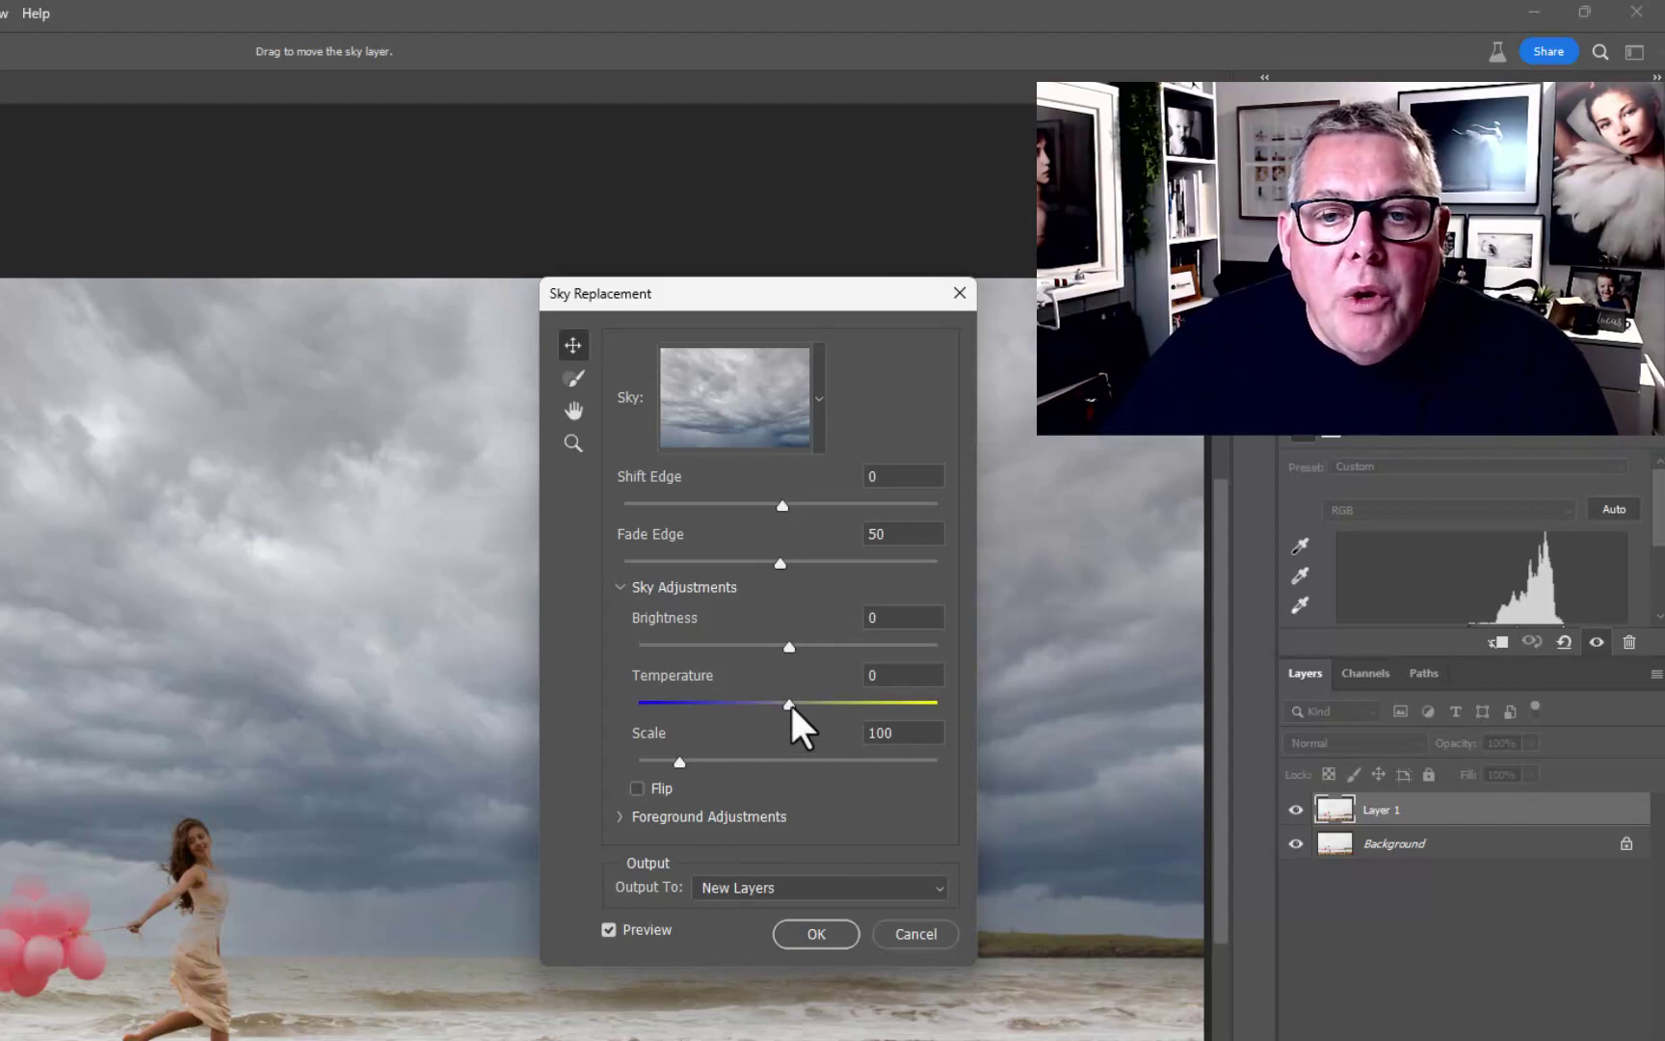
# Warm the sky to Temperature 69 and set its Scale to about 113.
pyautogui.moveTo(790, 704); pyautogui.dragTo(855, 732)
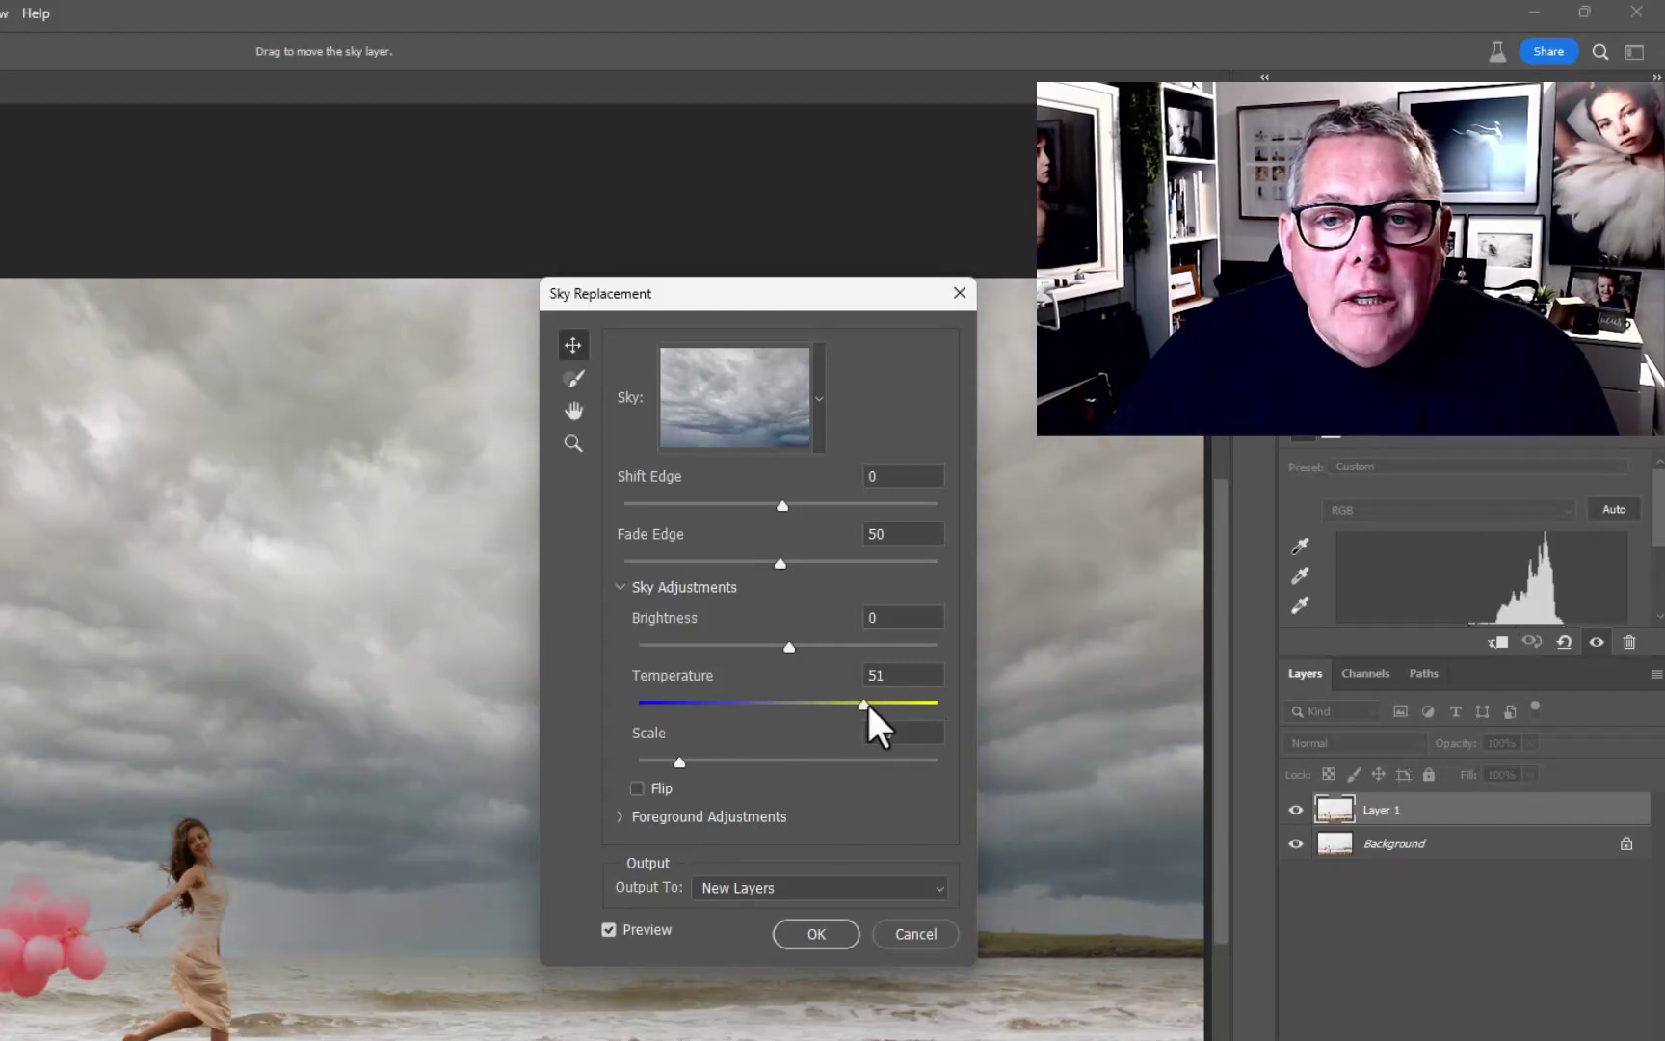
pyautogui.moveTo(866, 706); pyautogui.dragTo(880, 705)
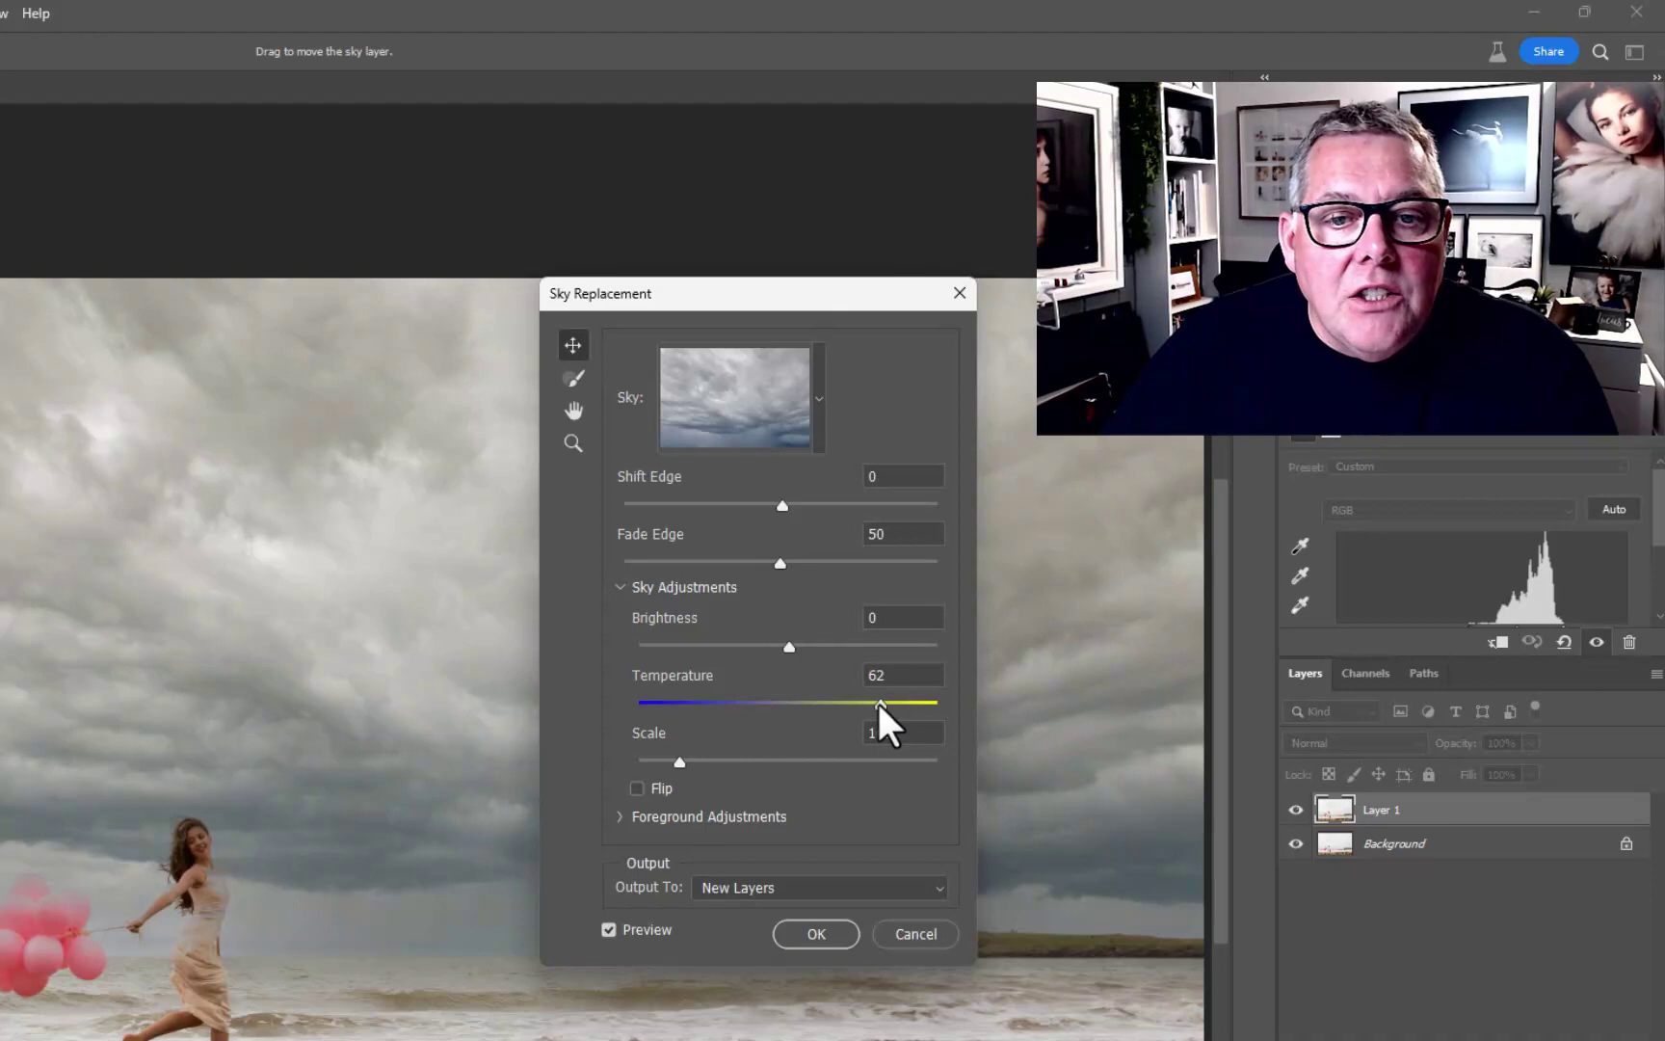
pyautogui.moveTo(880, 706); pyautogui.dragTo(890, 707)
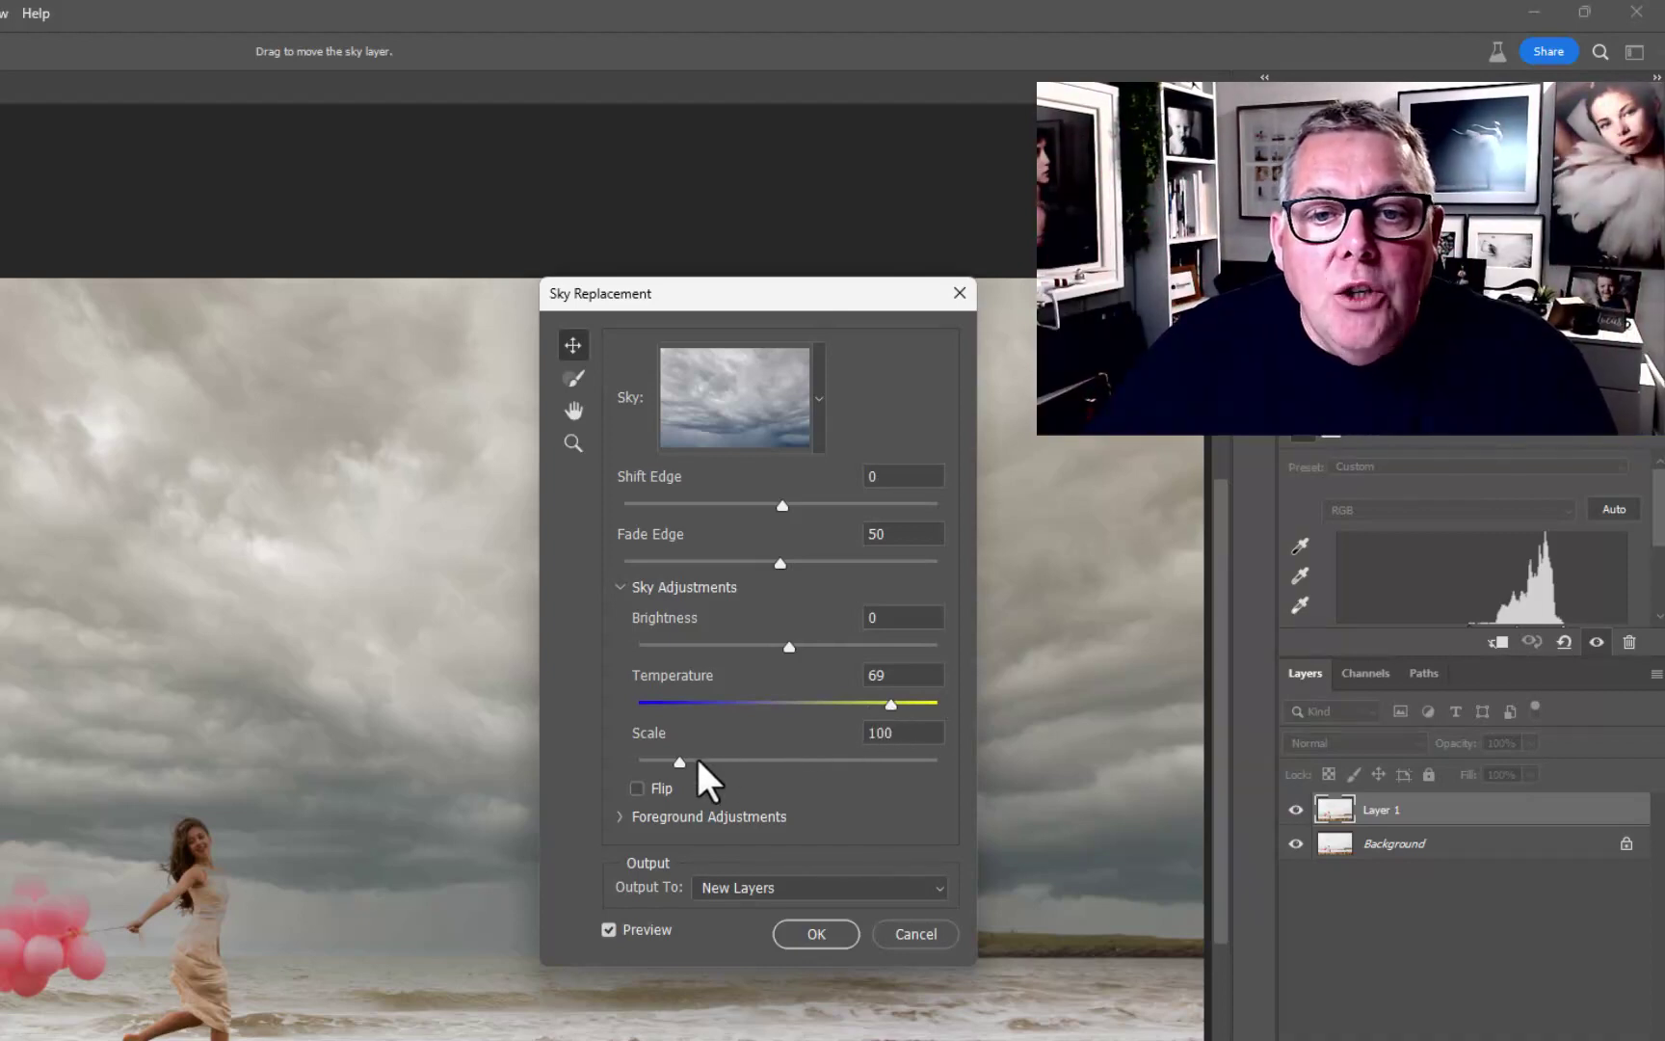
pyautogui.moveTo(680, 761); pyautogui.dragTo(722, 762)
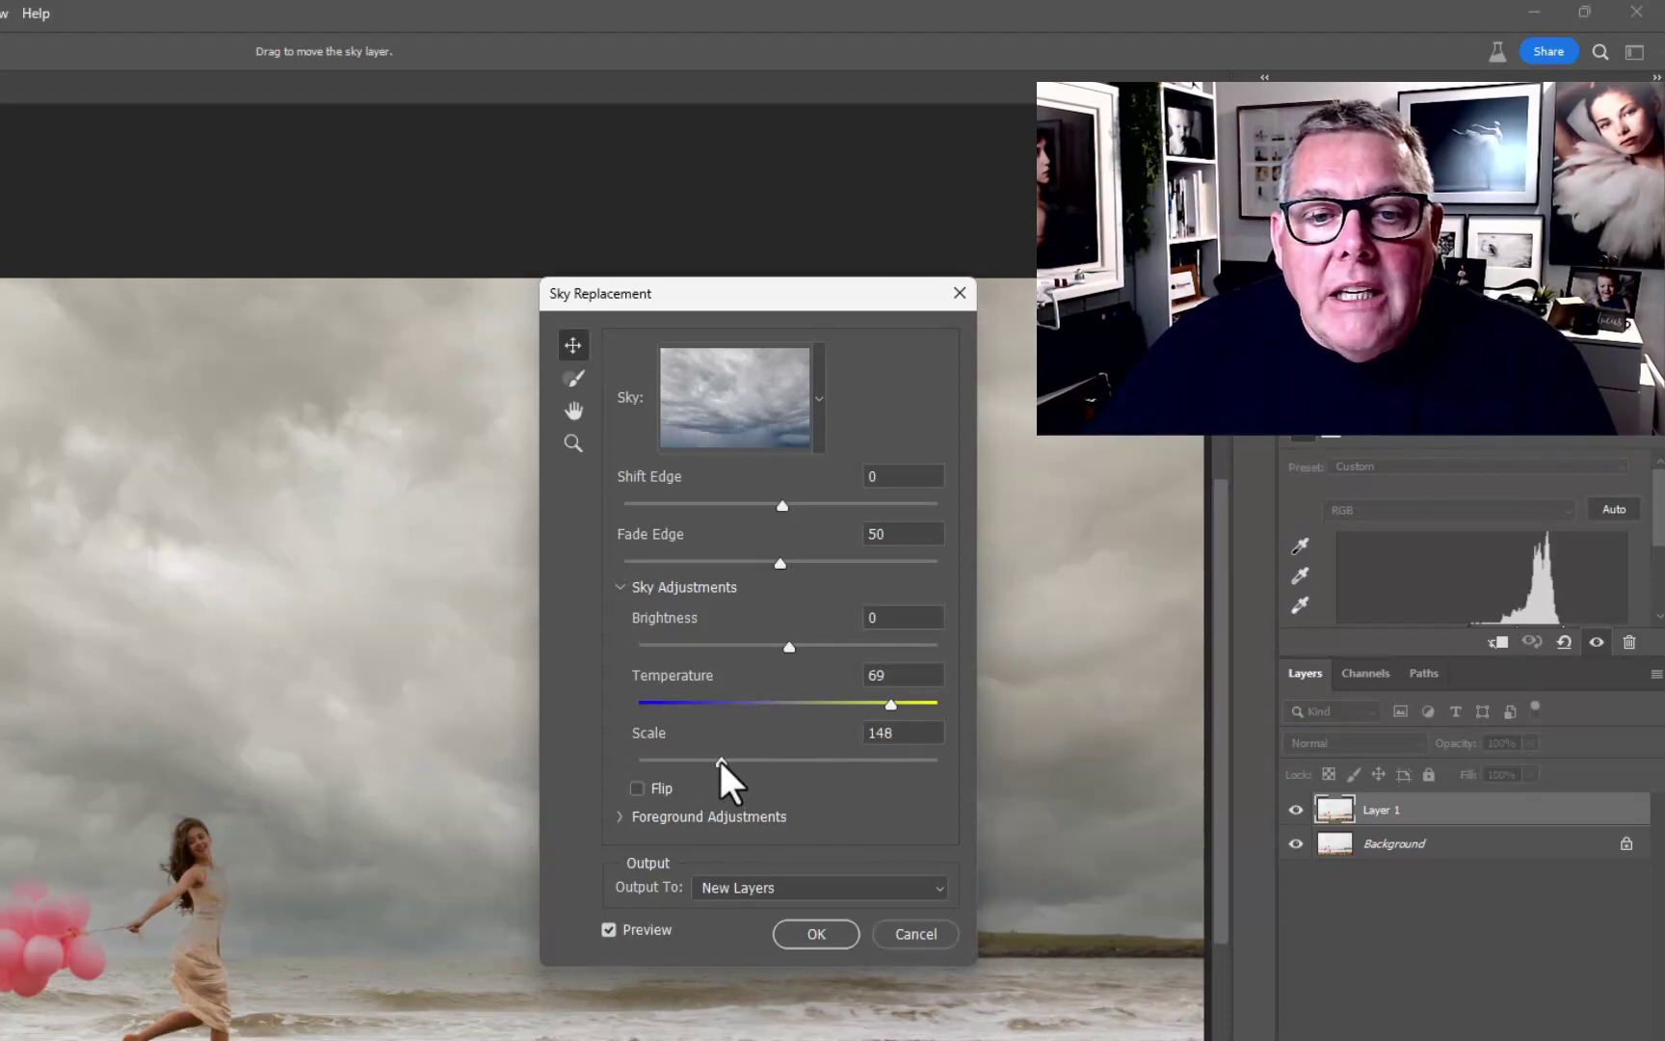
pyautogui.moveTo(722, 762); pyautogui.dragTo(637, 762)
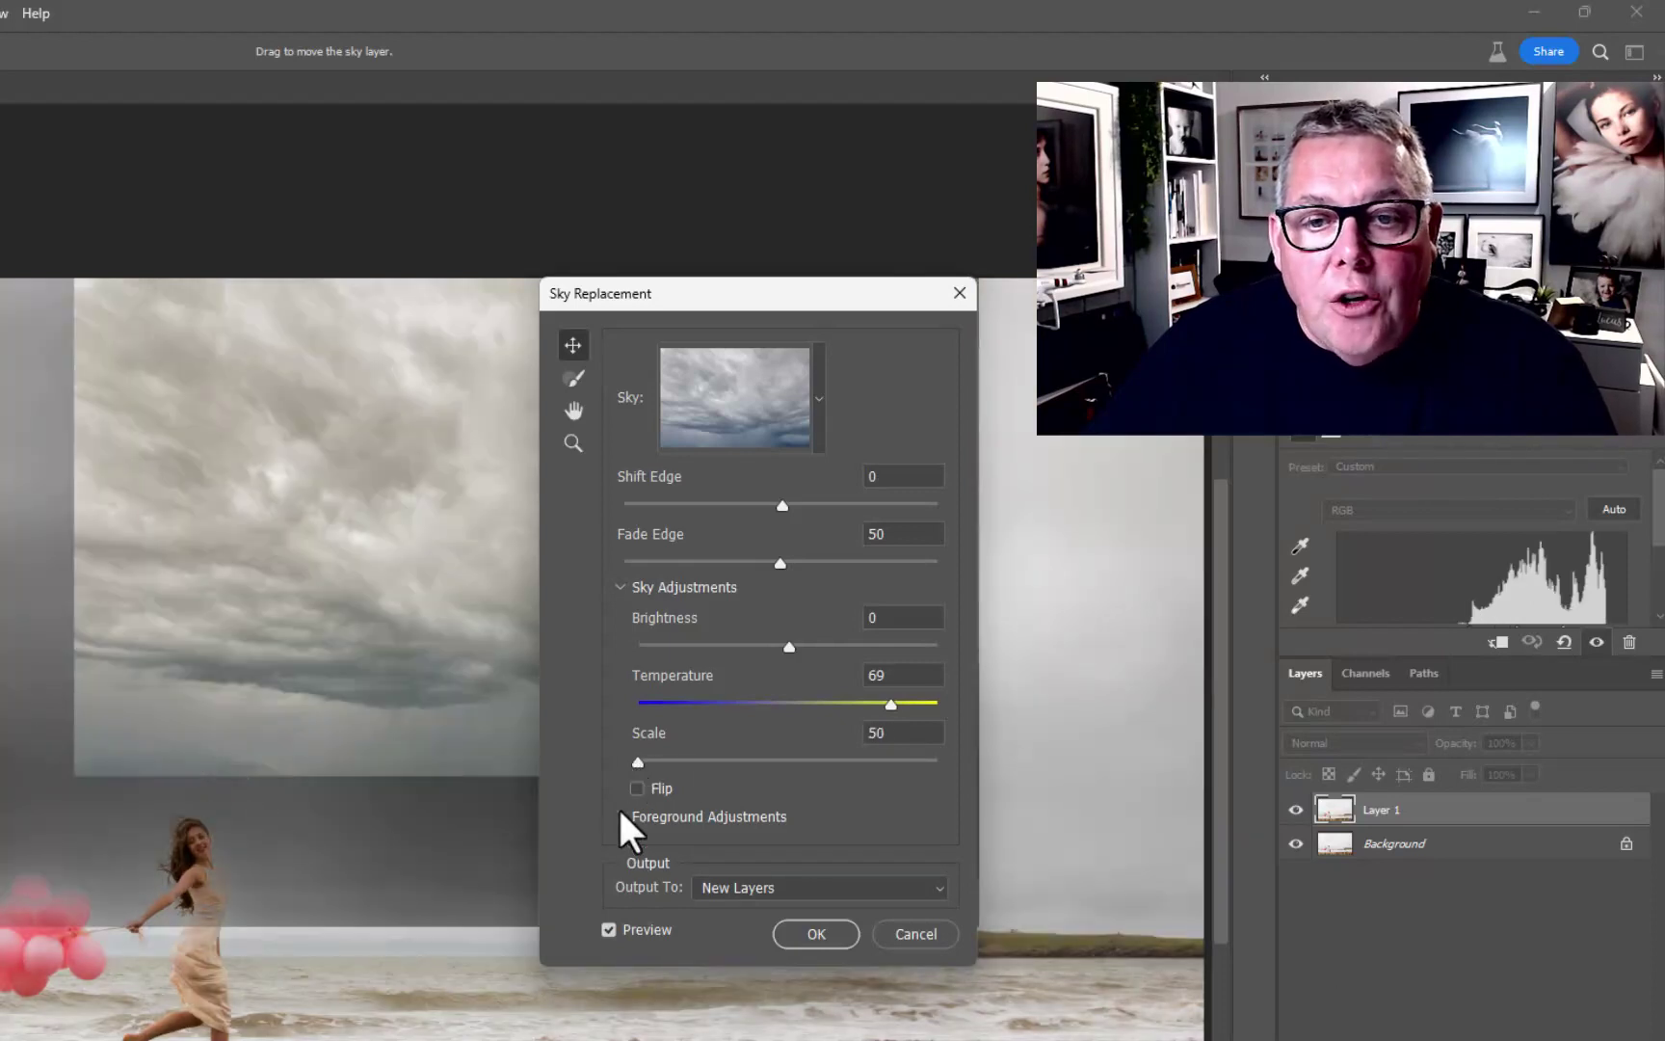
pyautogui.moveTo(638, 762); pyautogui.dragTo(693, 763)
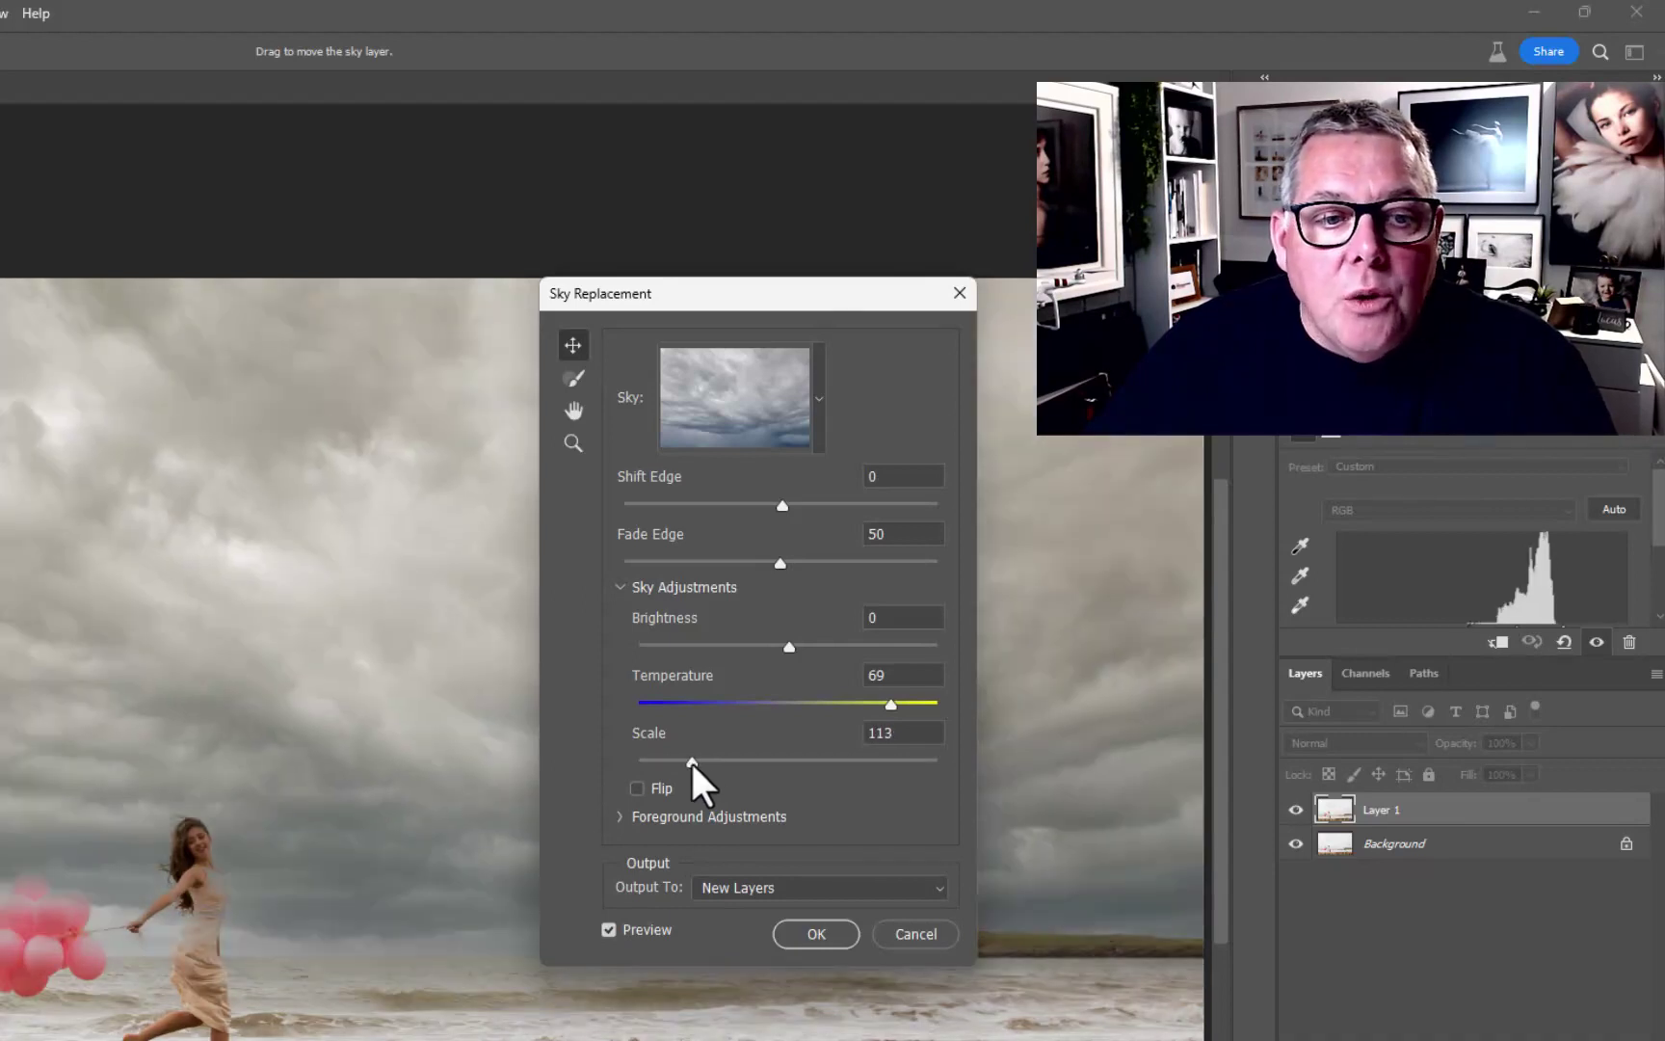
# Keep Output To: New Layers and apply the sky replacement.
pyautogui.click(803, 891)
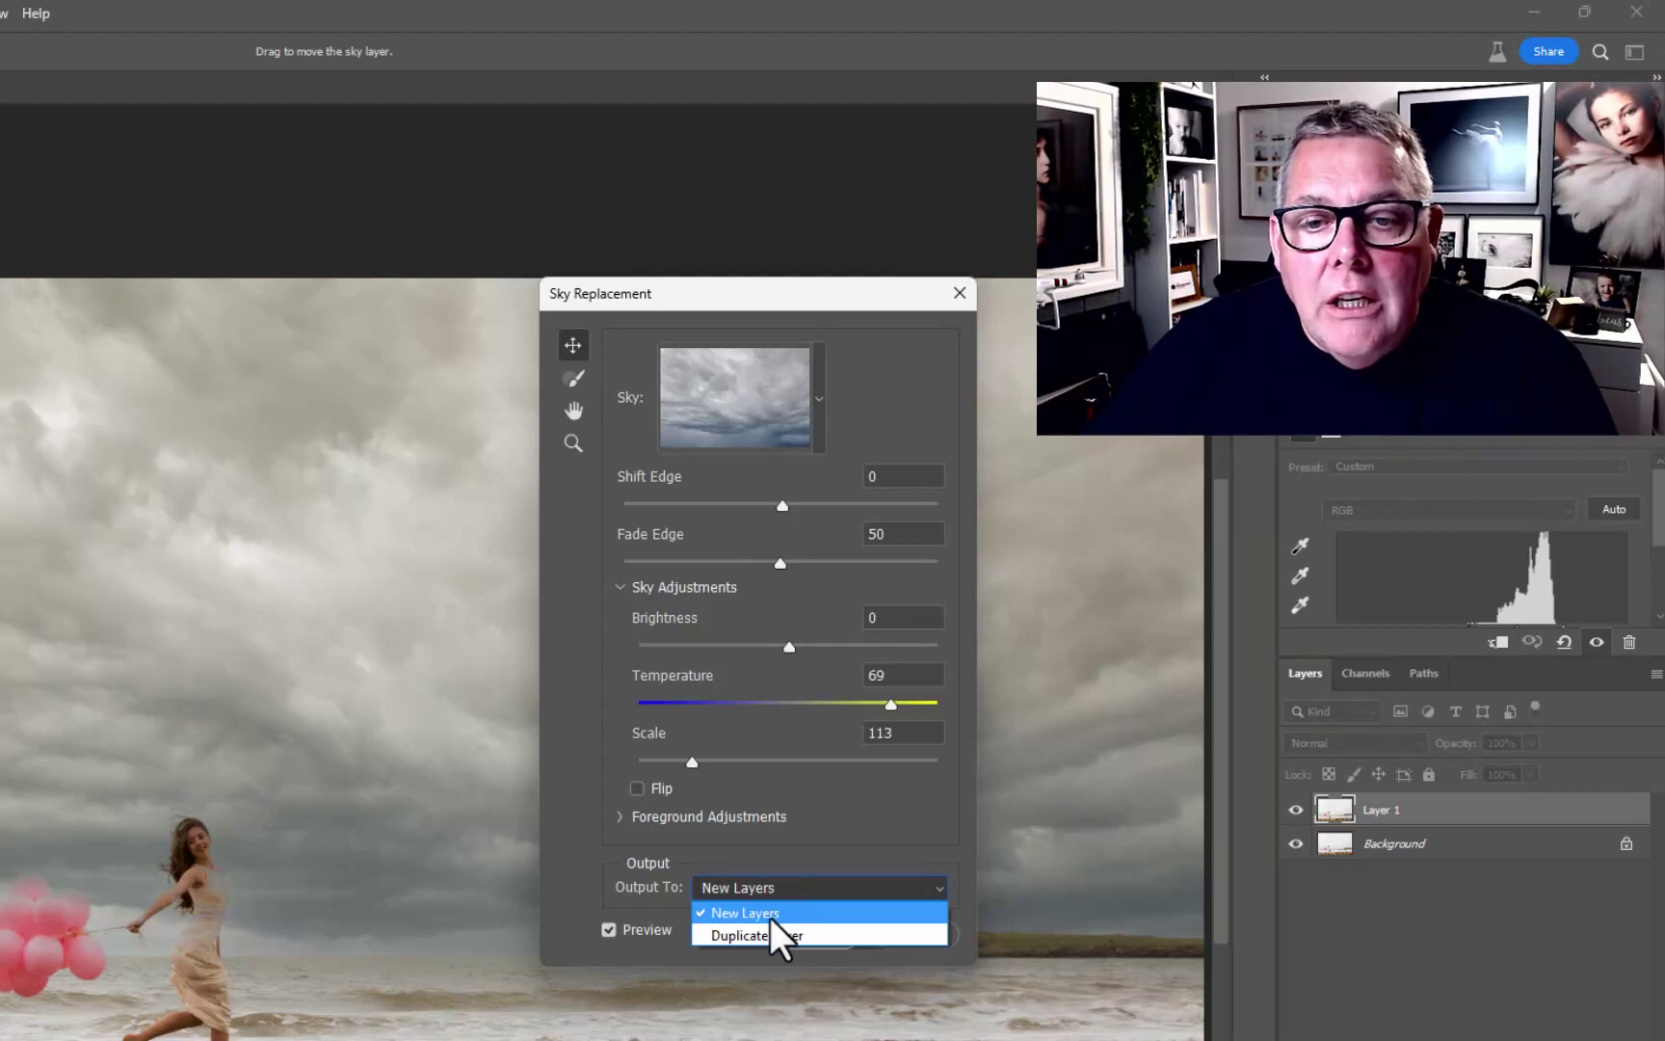
pyautogui.click(770, 919)
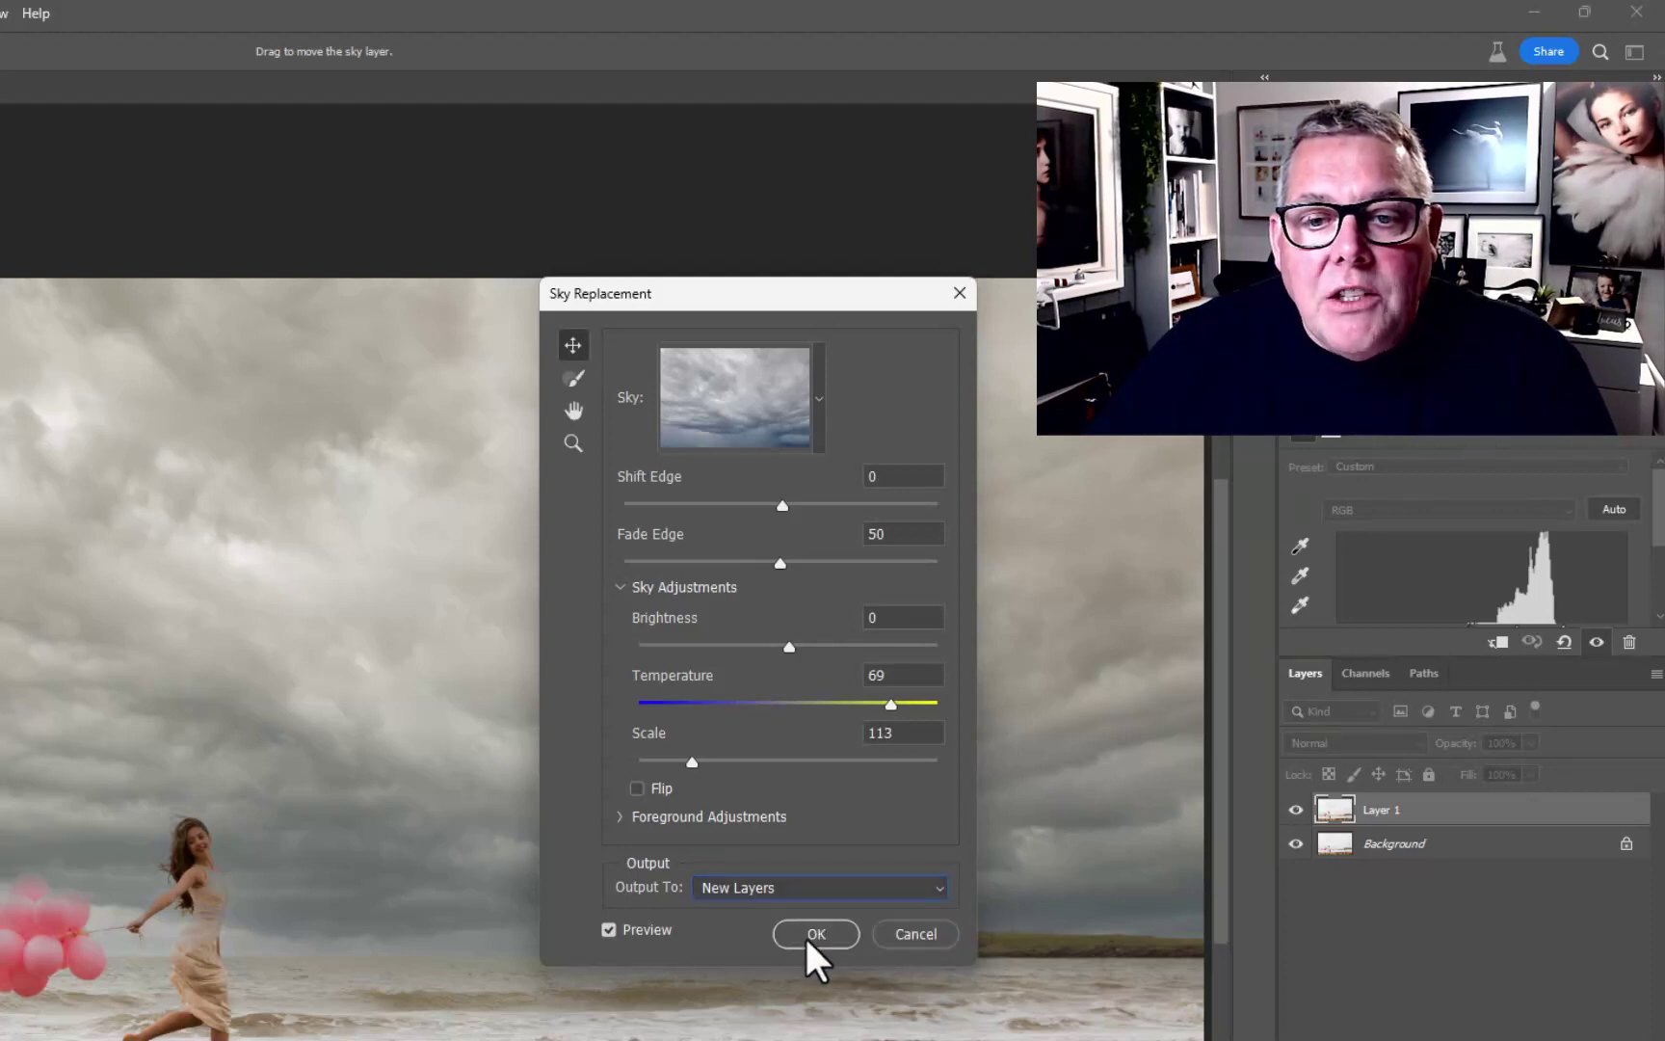
pyautogui.click(815, 933)
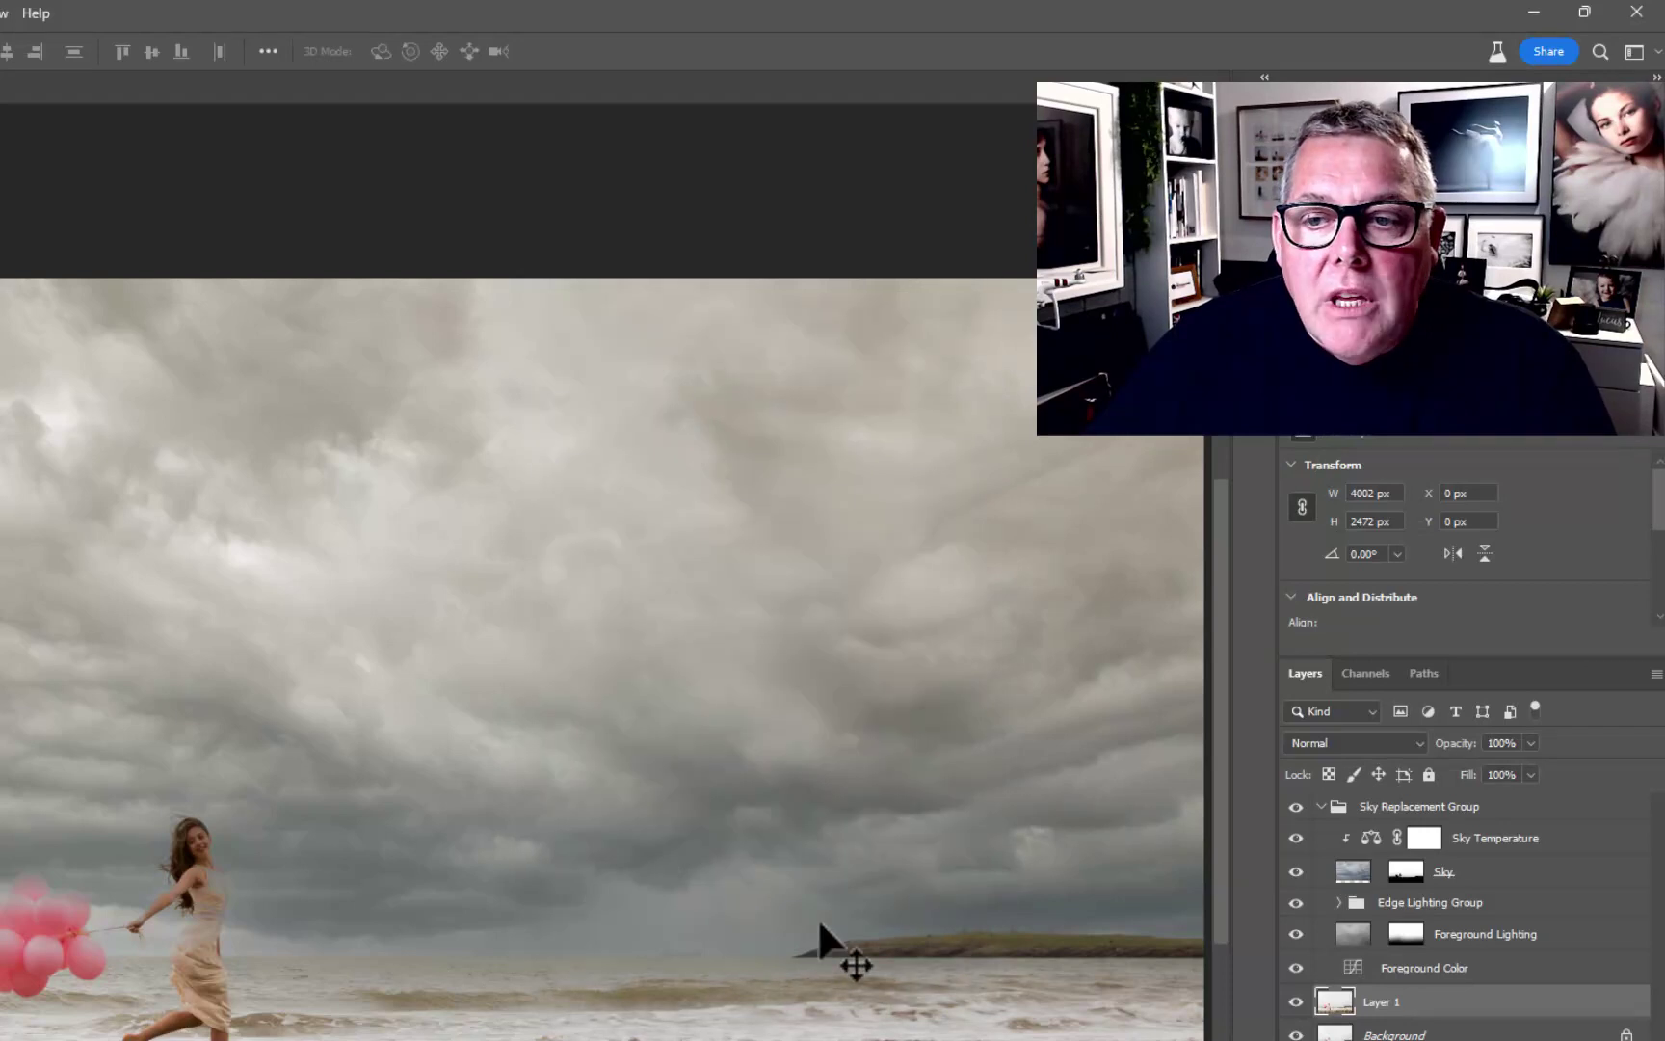
# Compare the beach with Foreground Lighting on and off, then pick Object Selection.
pyautogui.click(1321, 807)
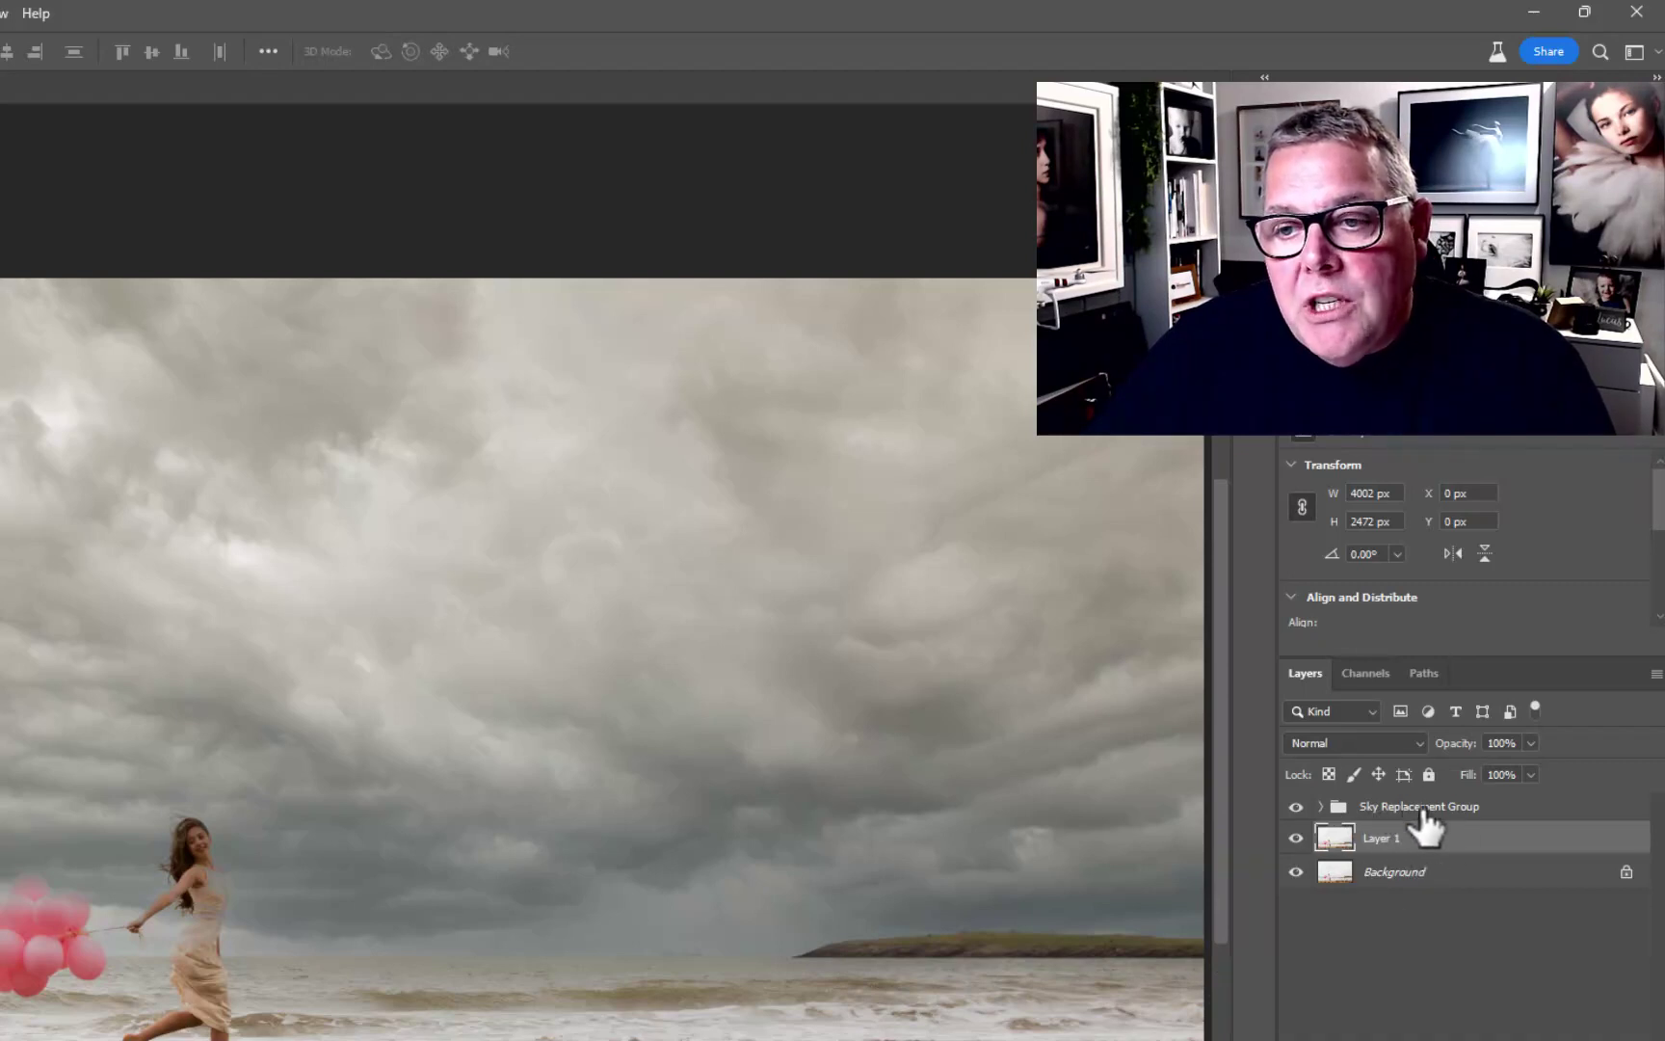
pyautogui.click(1320, 807)
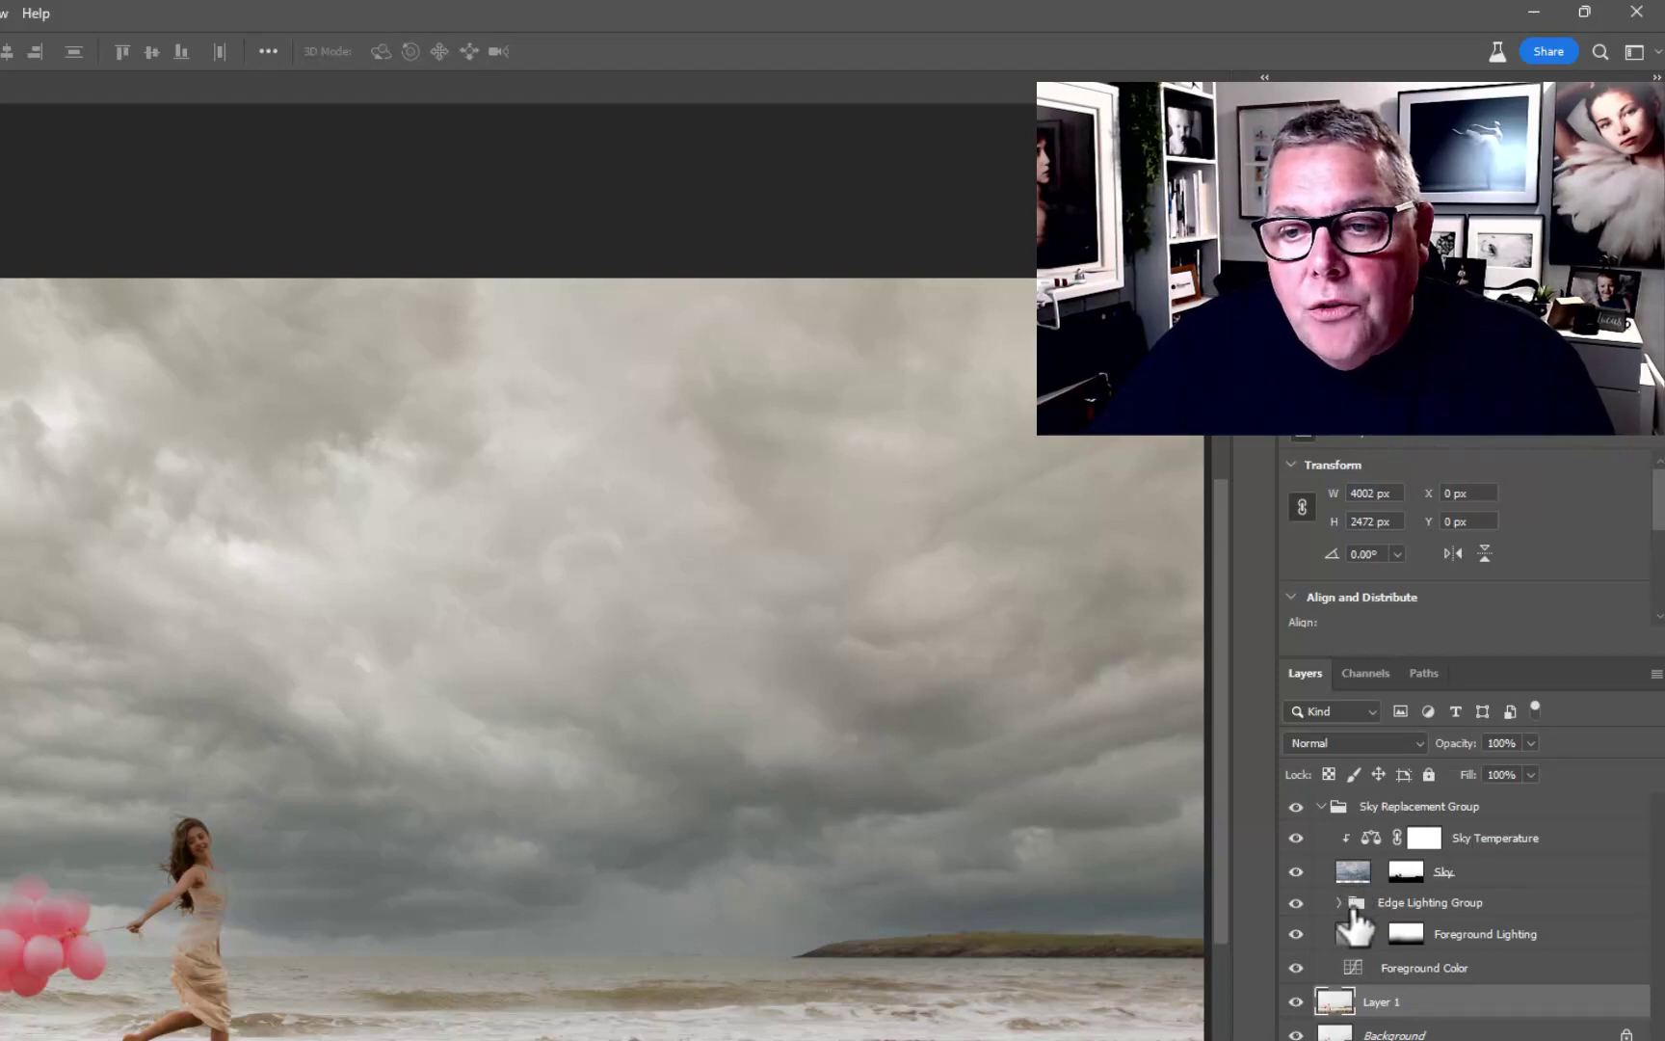
pyautogui.click(1296, 934)
pyautogui.click(1296, 933)
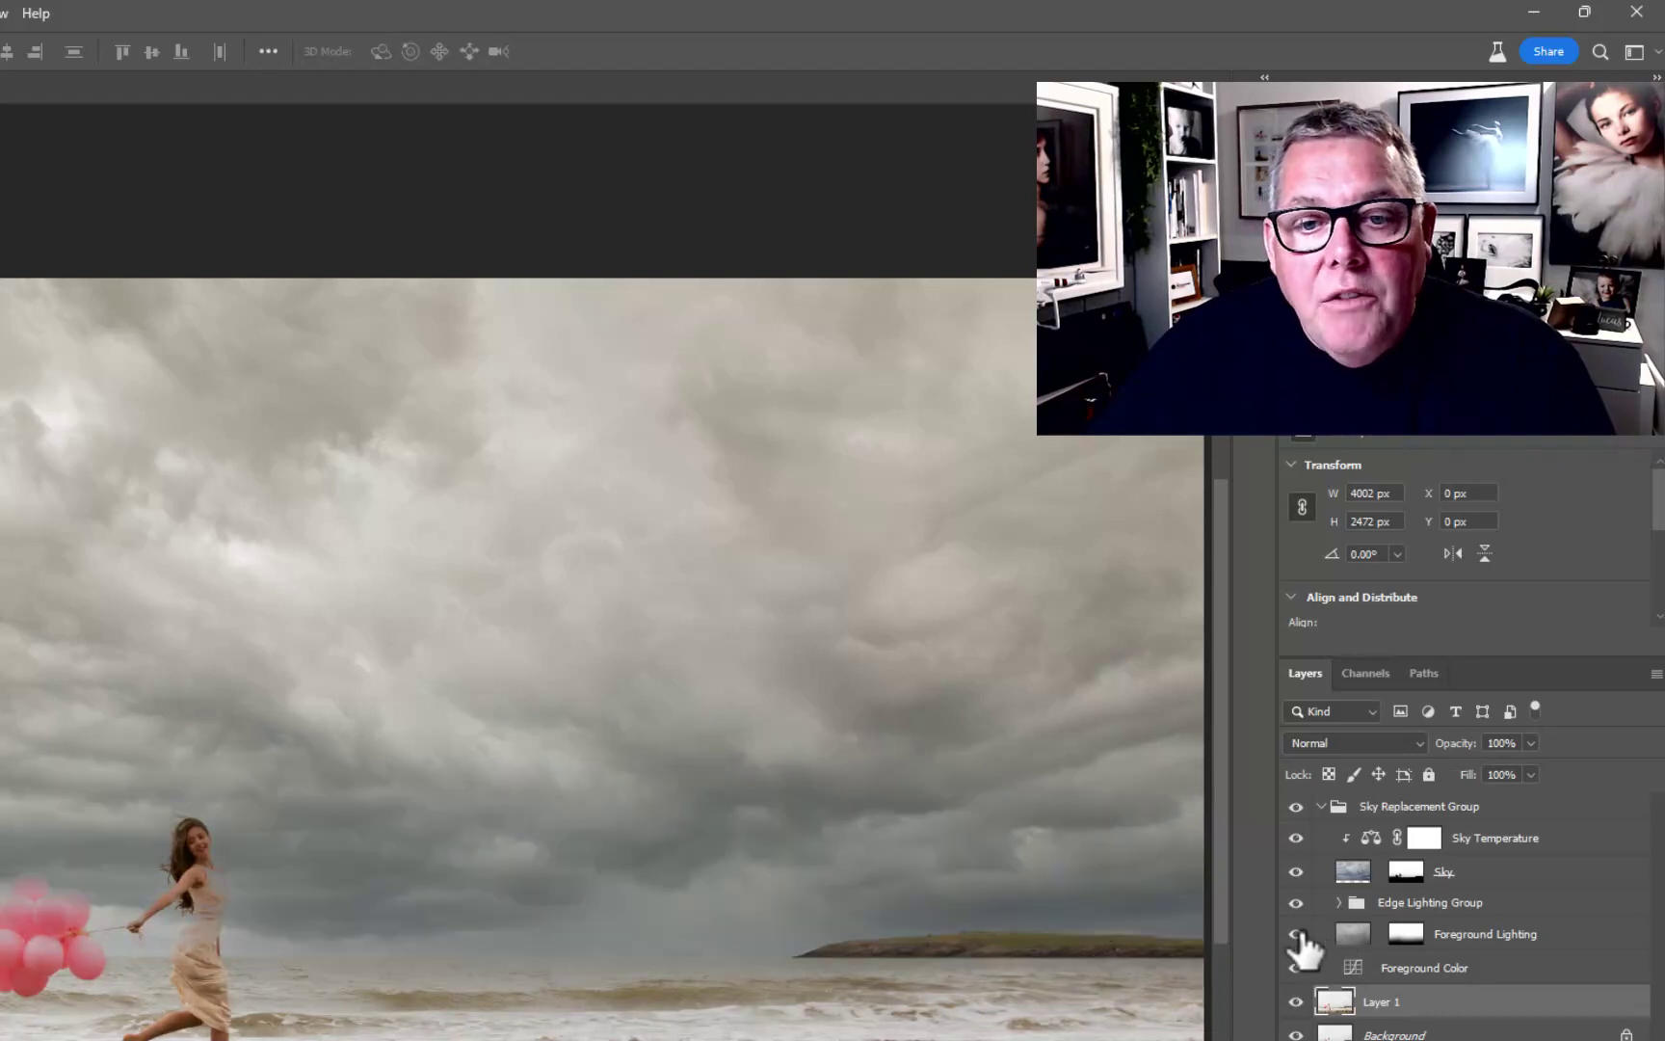
pyautogui.click(1296, 933)
pyautogui.click(1297, 933)
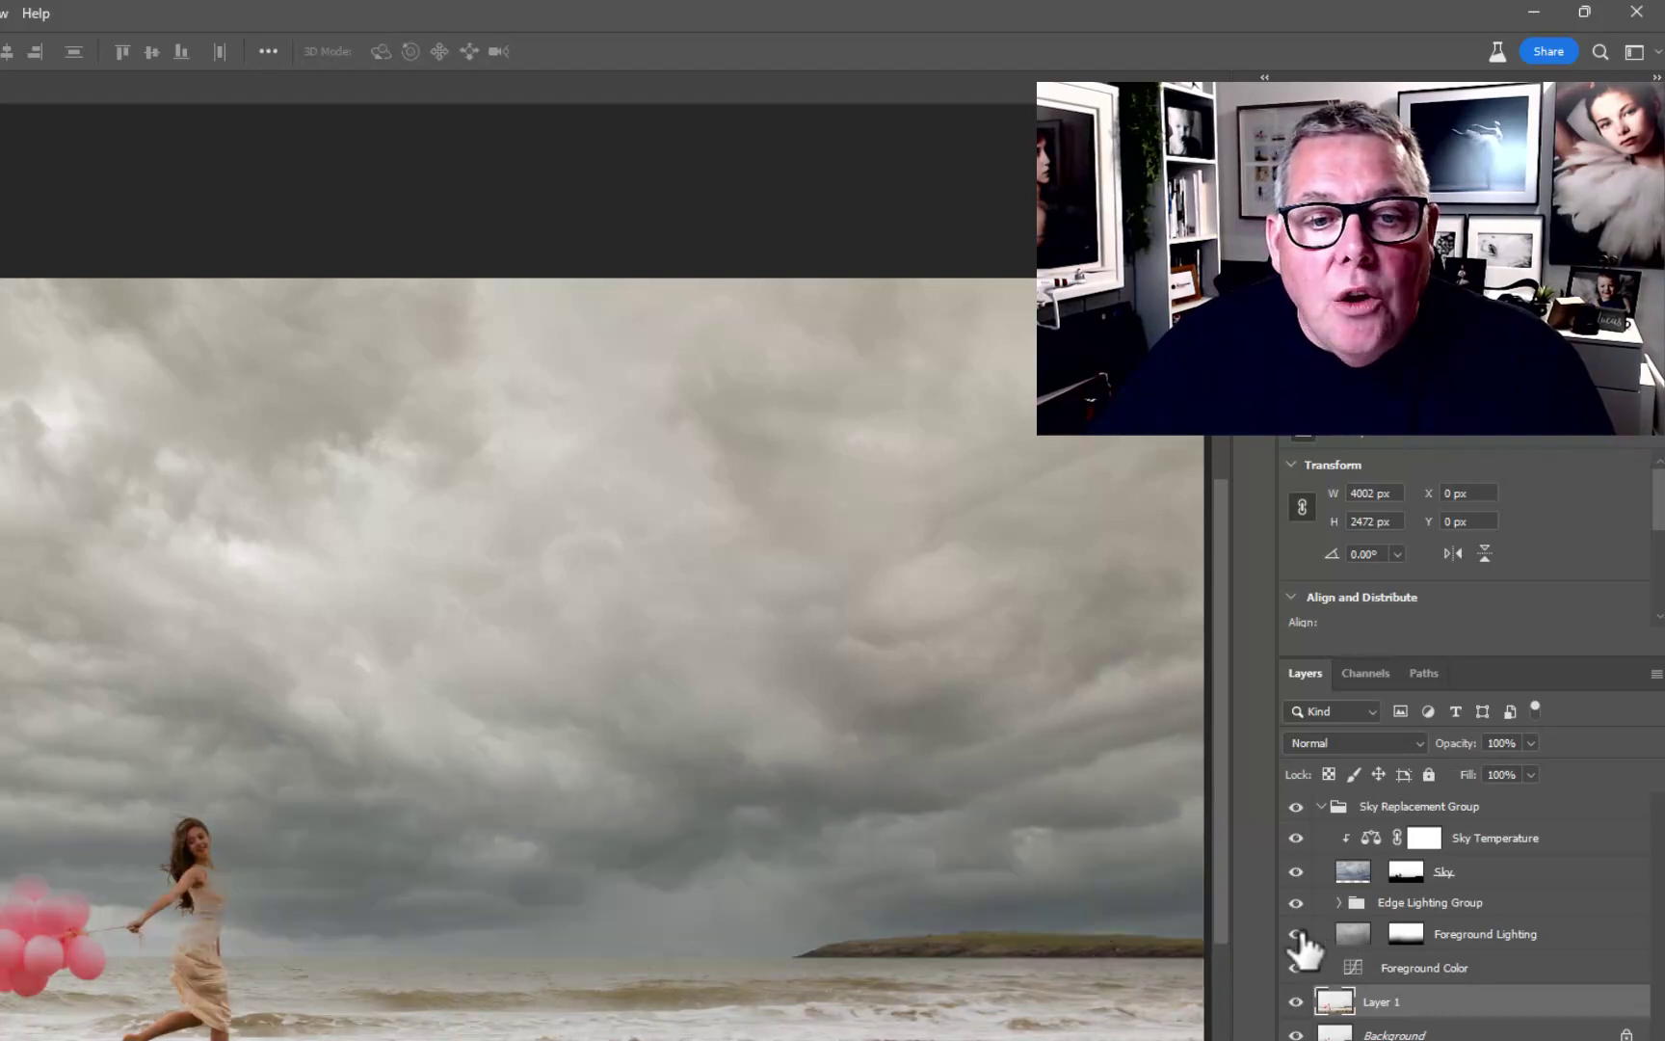
pyautogui.click(1297, 933)
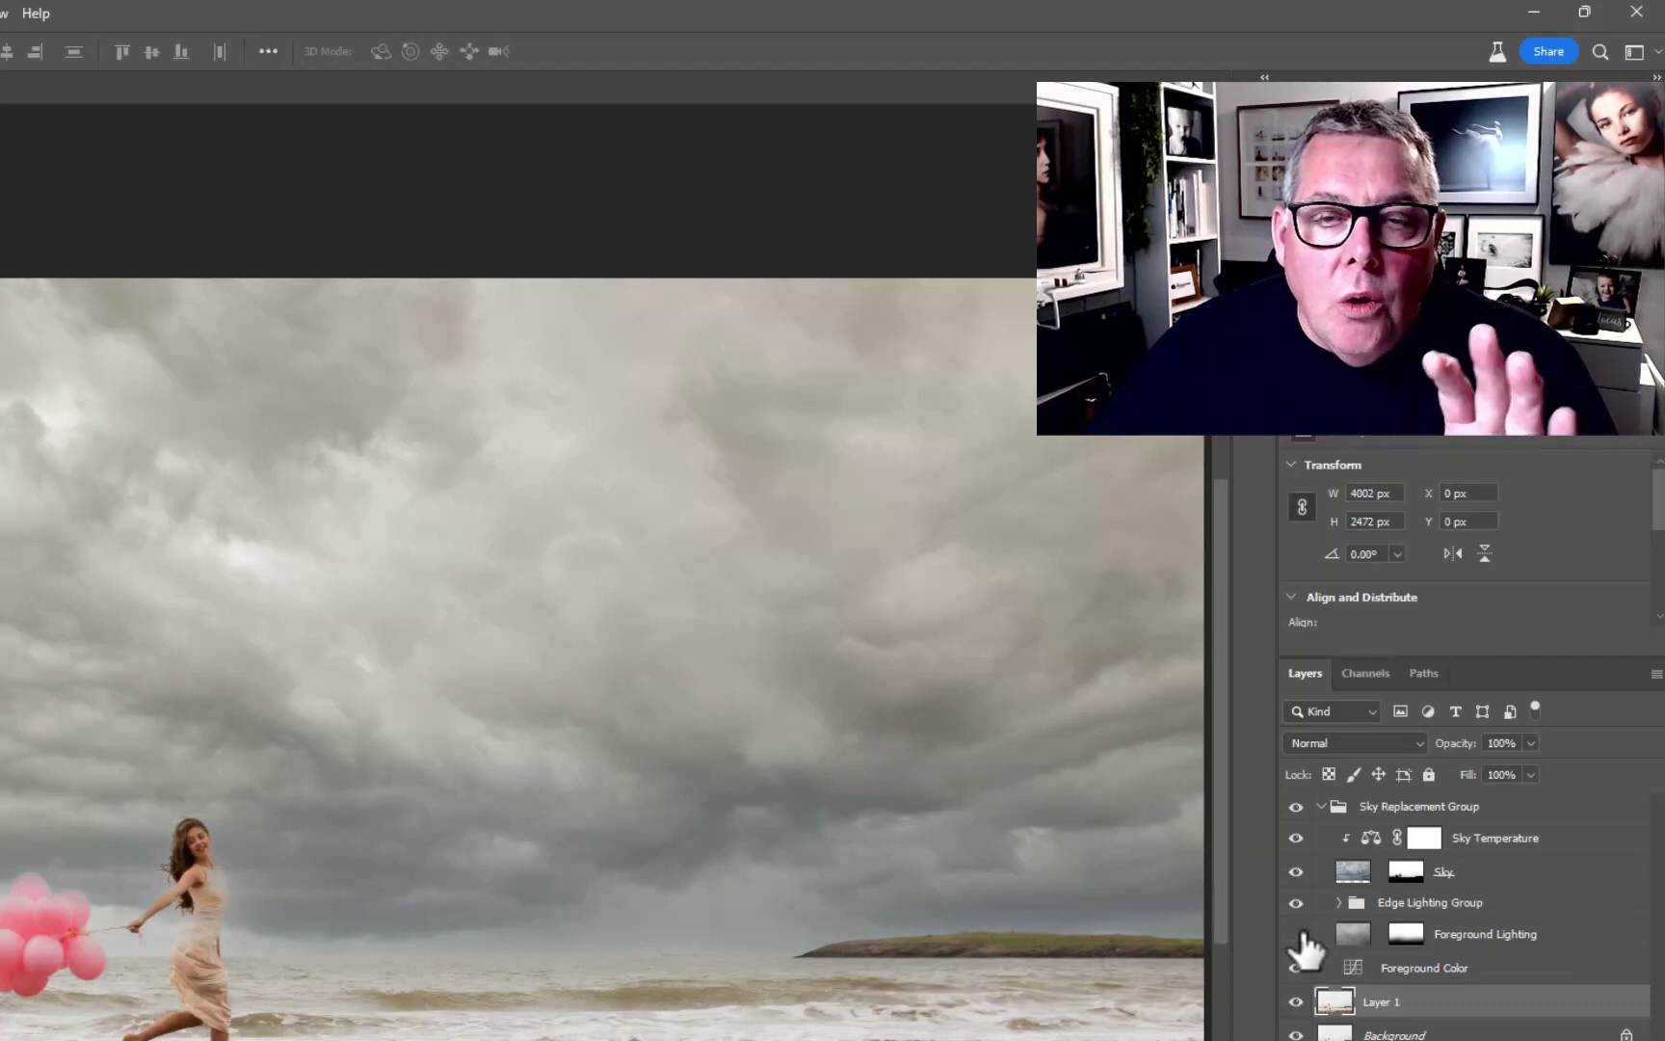
pyautogui.click(1297, 934)
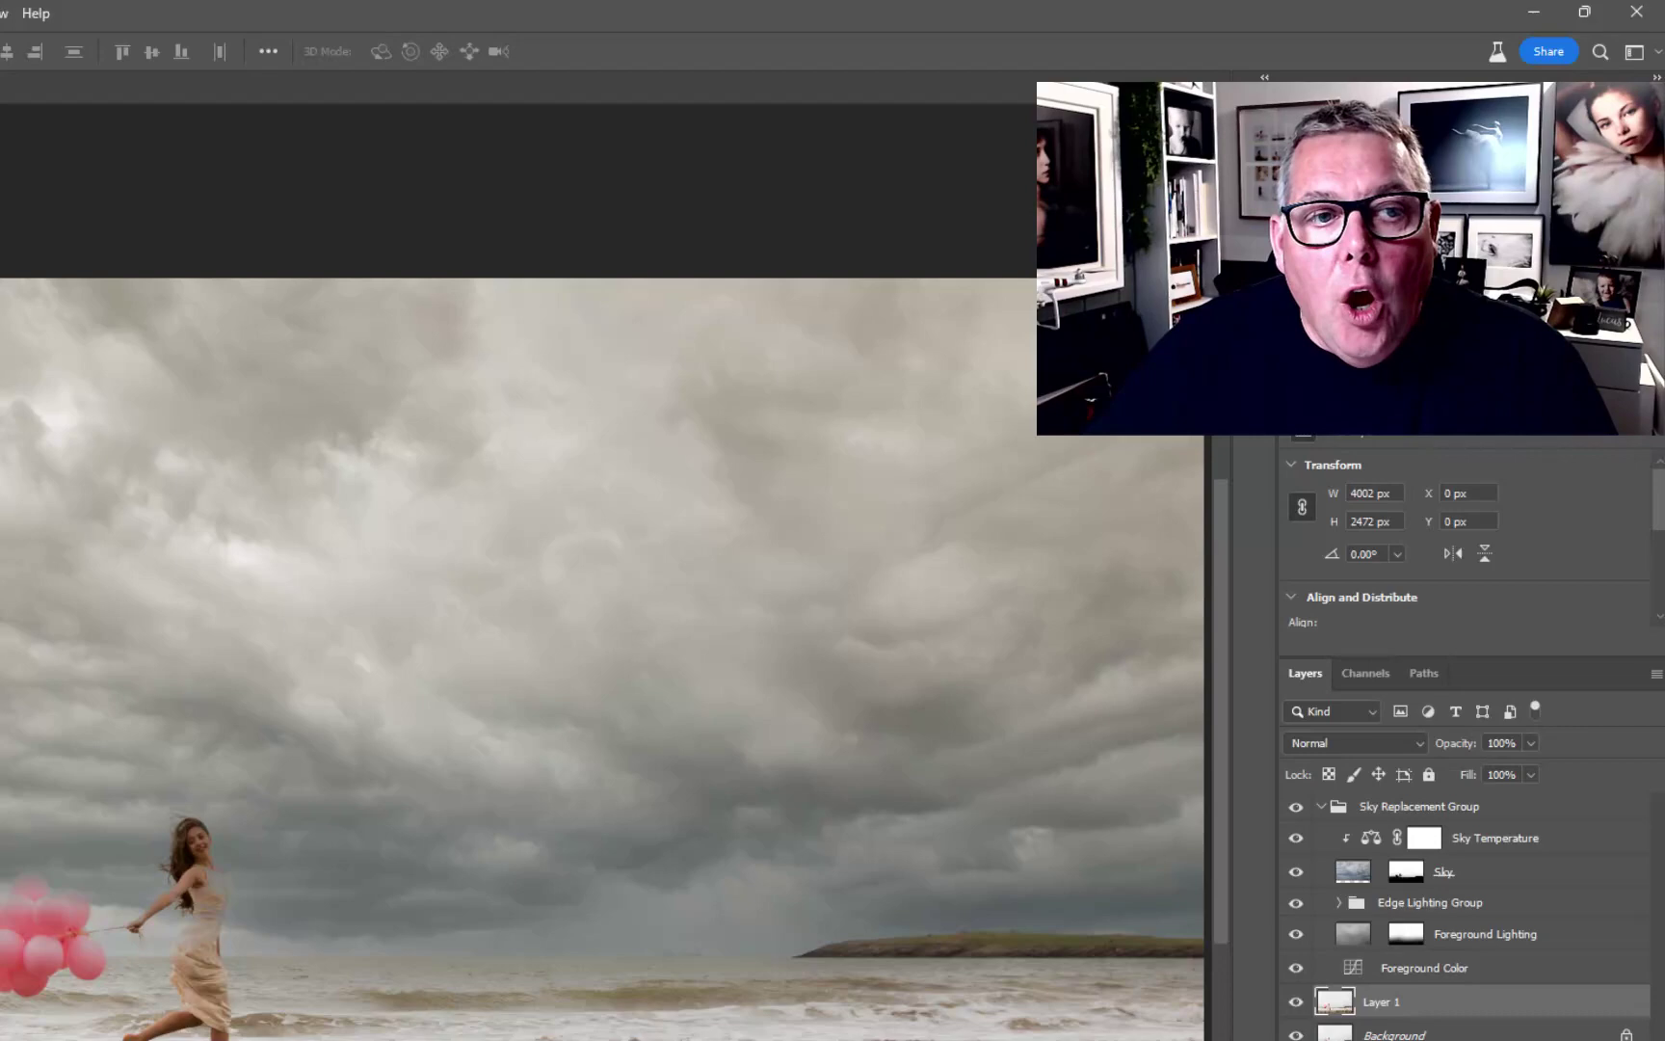
pyautogui.press('w')
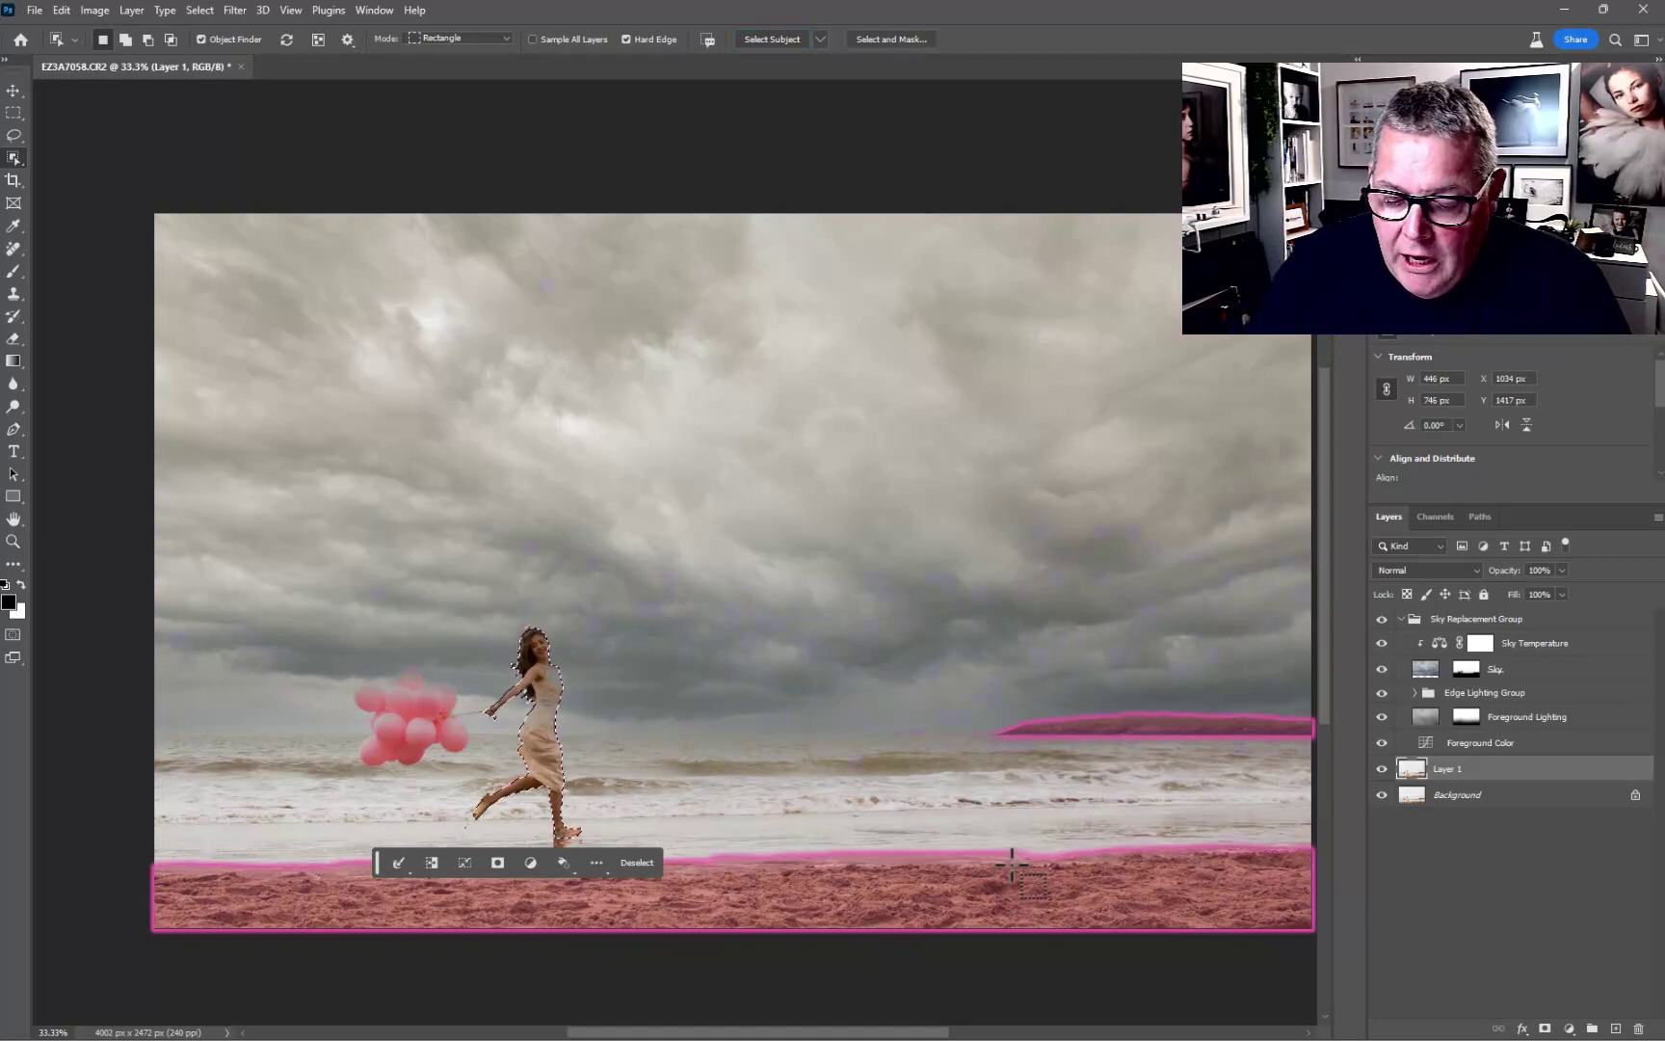
# Copy the selected girl to Layer 2 and move it above the collapsed Sky Replacement Group.
pyautogui.hotkey('ctrl', 'j')
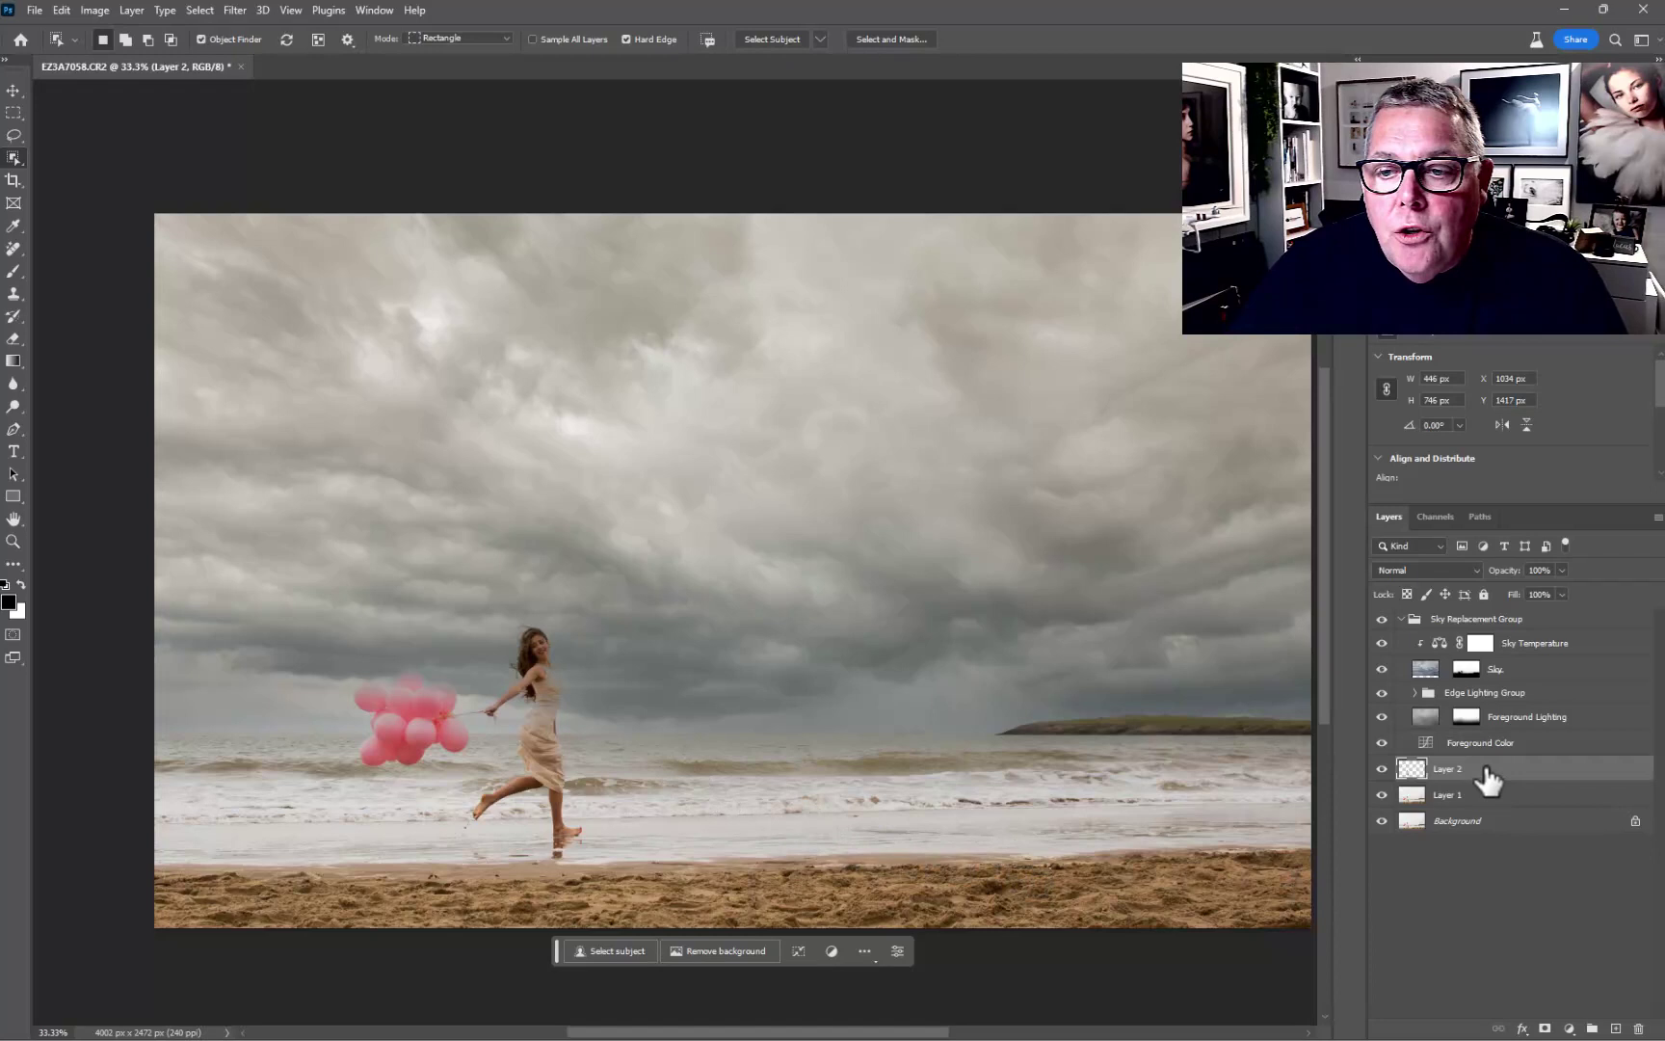
pyautogui.moveTo(1489, 774); pyautogui.dragTo(1477, 611)
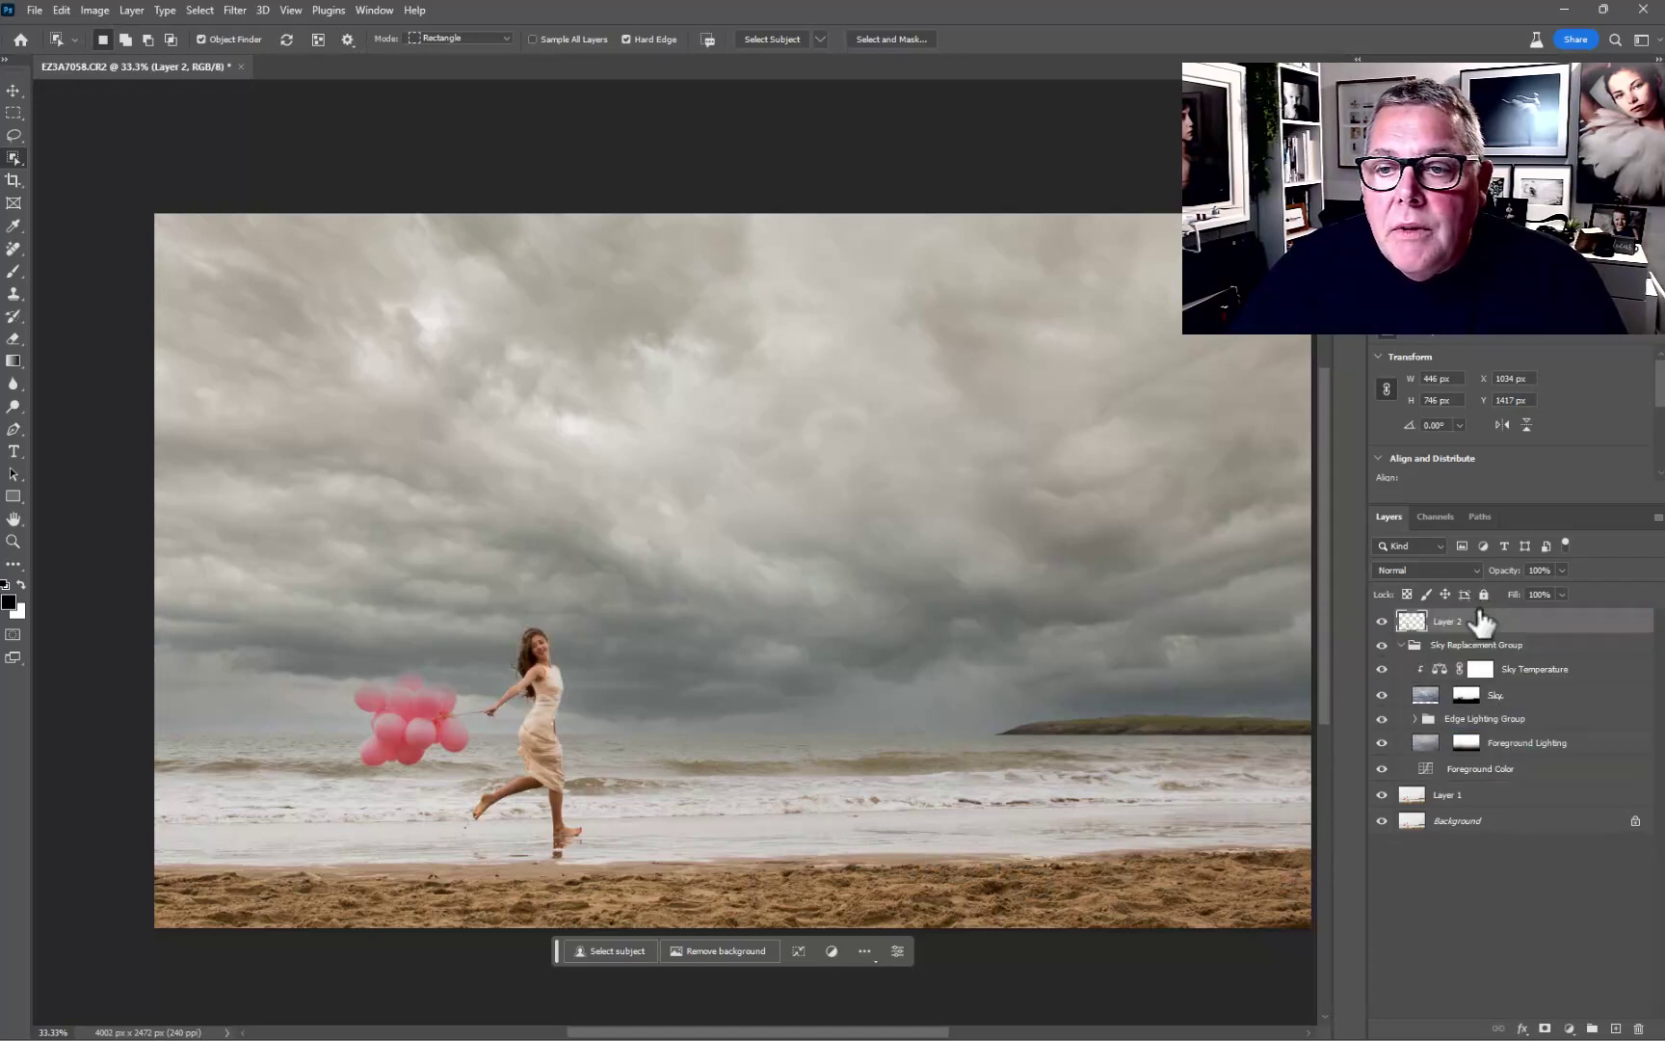
pyautogui.click(1404, 644)
pyautogui.scroll(3, 486, 682)
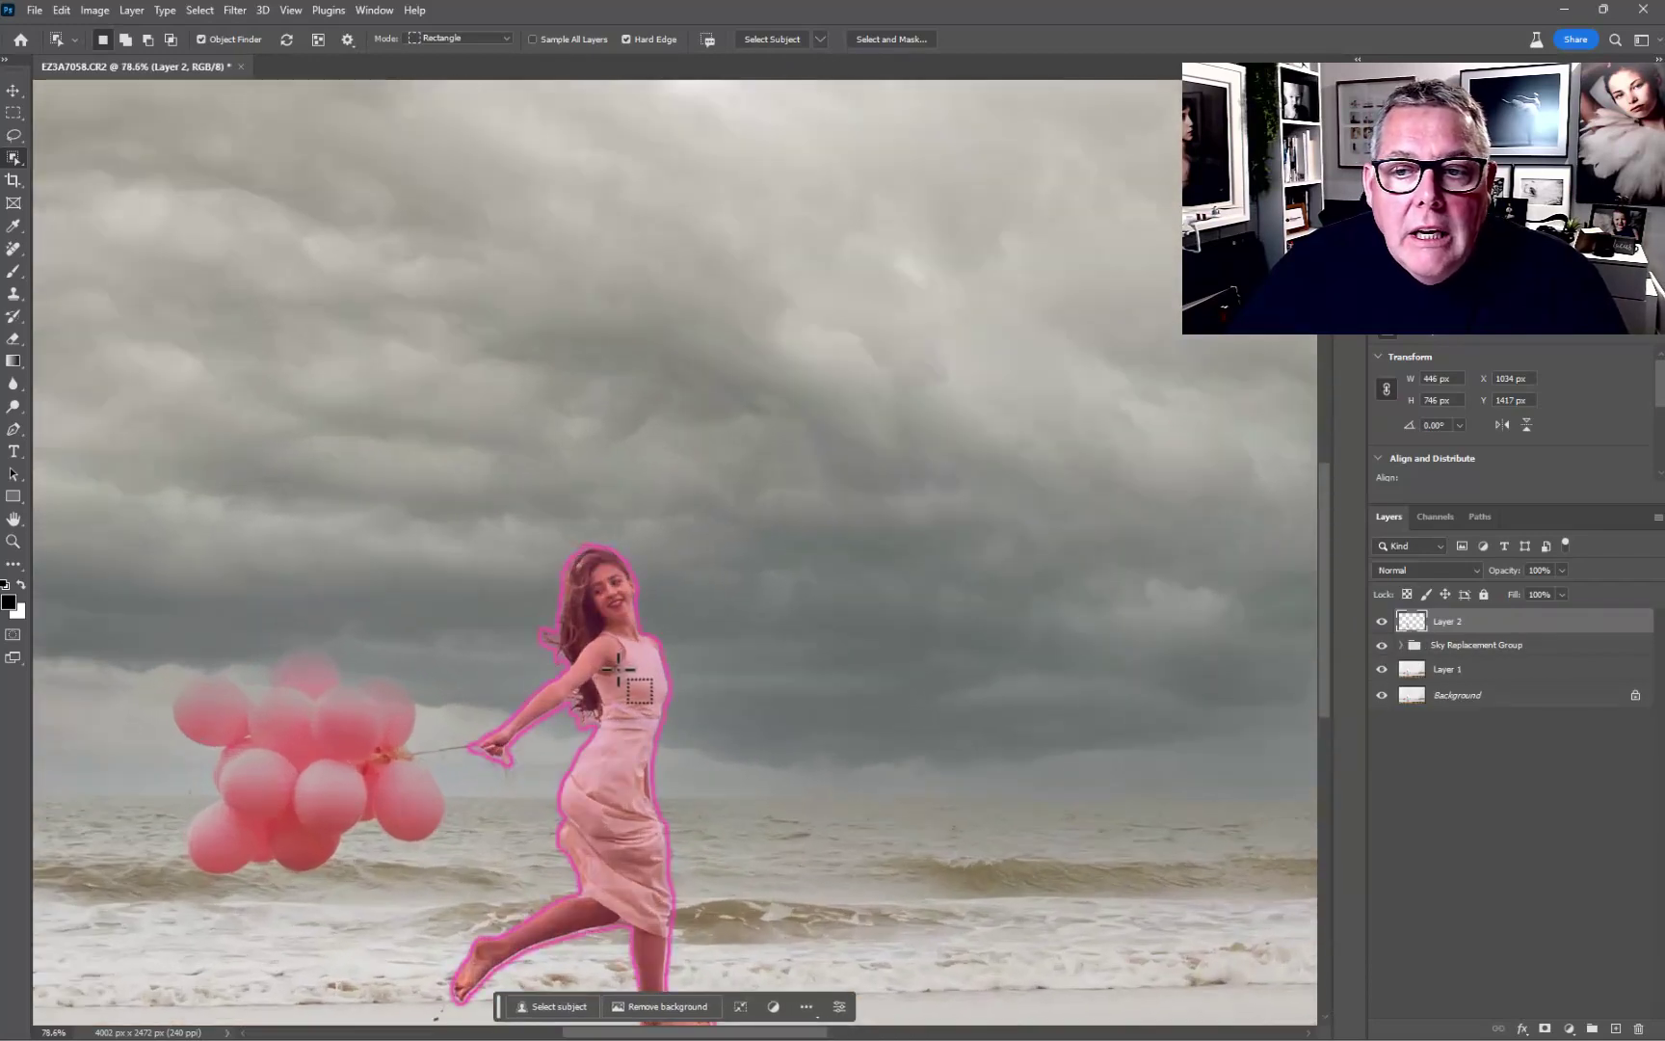
# Copy the pink balloons from Layer 1 to Layer 3 and place it above Layer 2.
pyautogui.click(1414, 674)
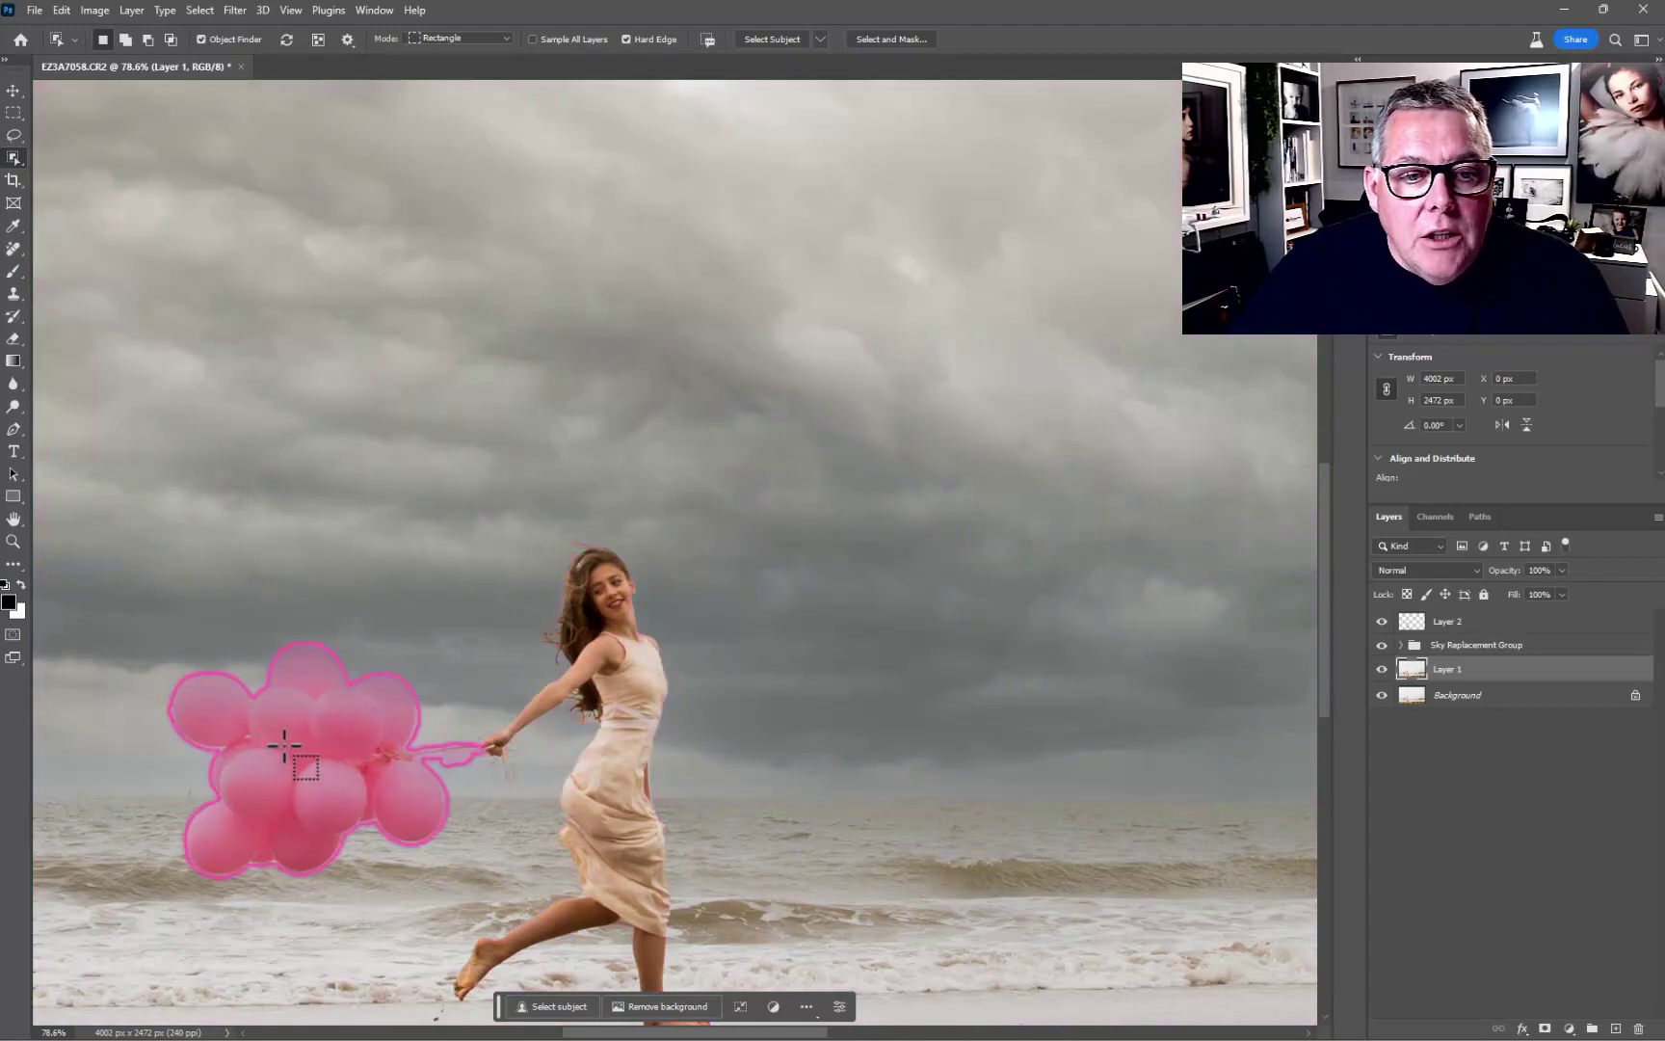
pyautogui.click(285, 745)
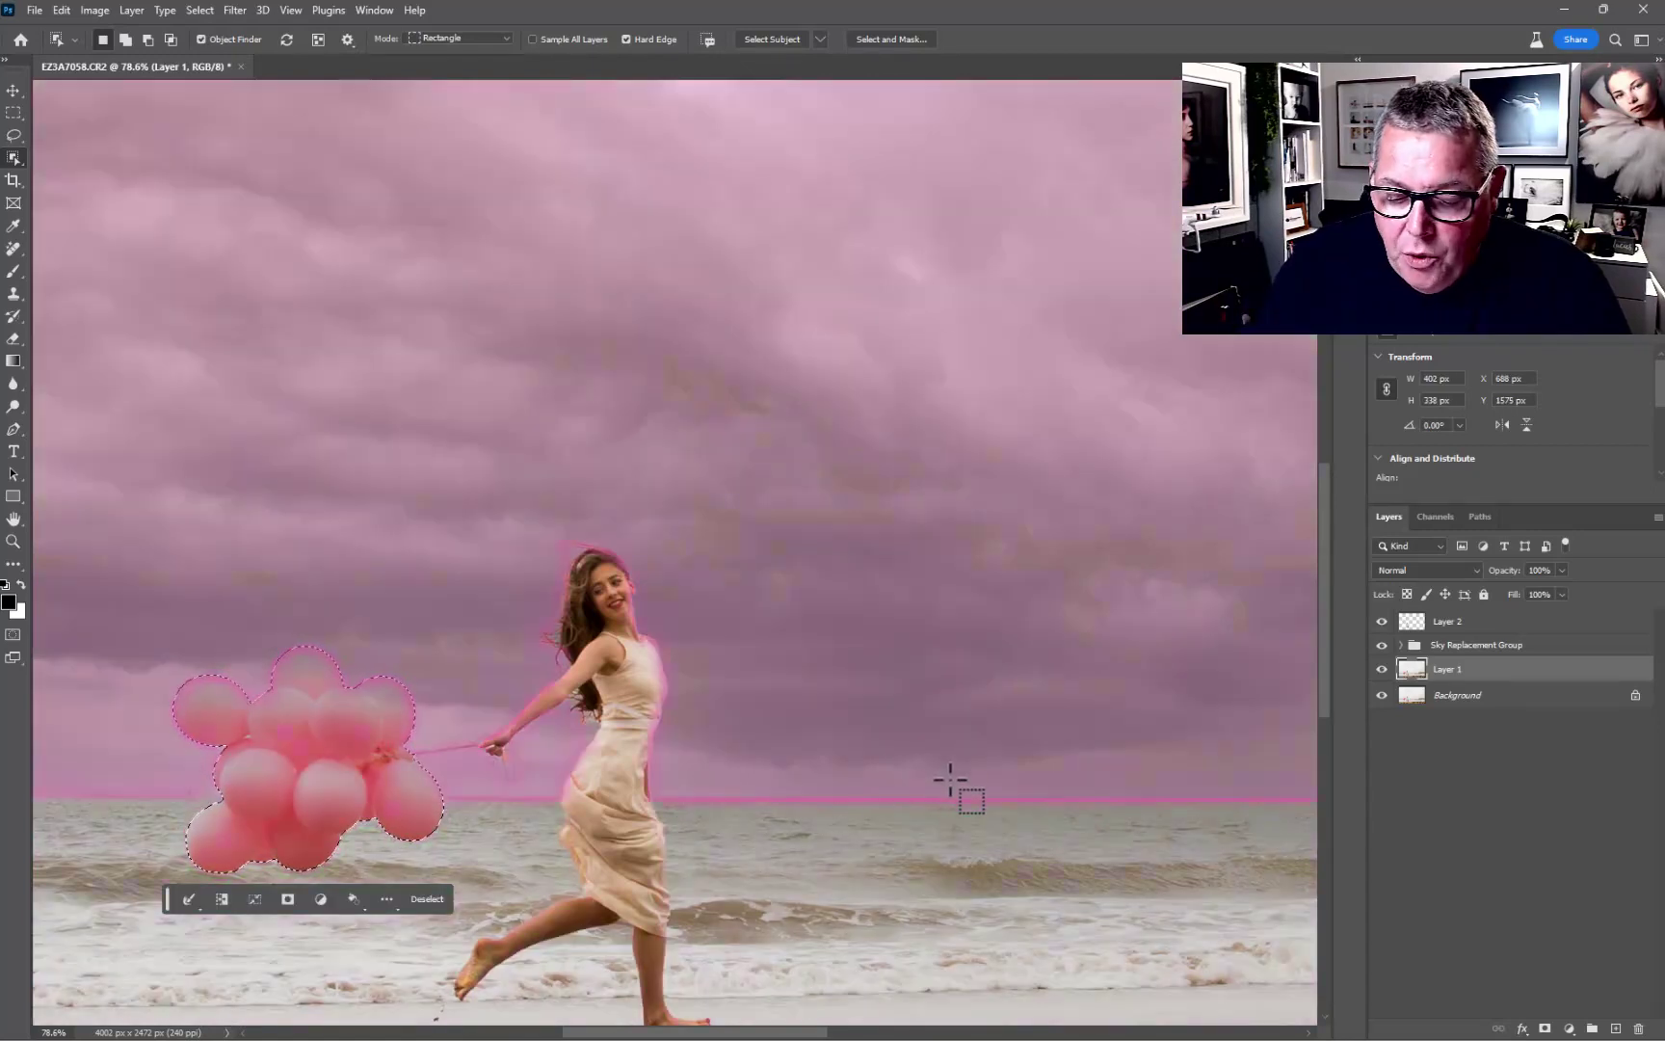
pyautogui.hotkey('ctrl', 'j')
pyautogui.hotkey('ctrl', 'd')
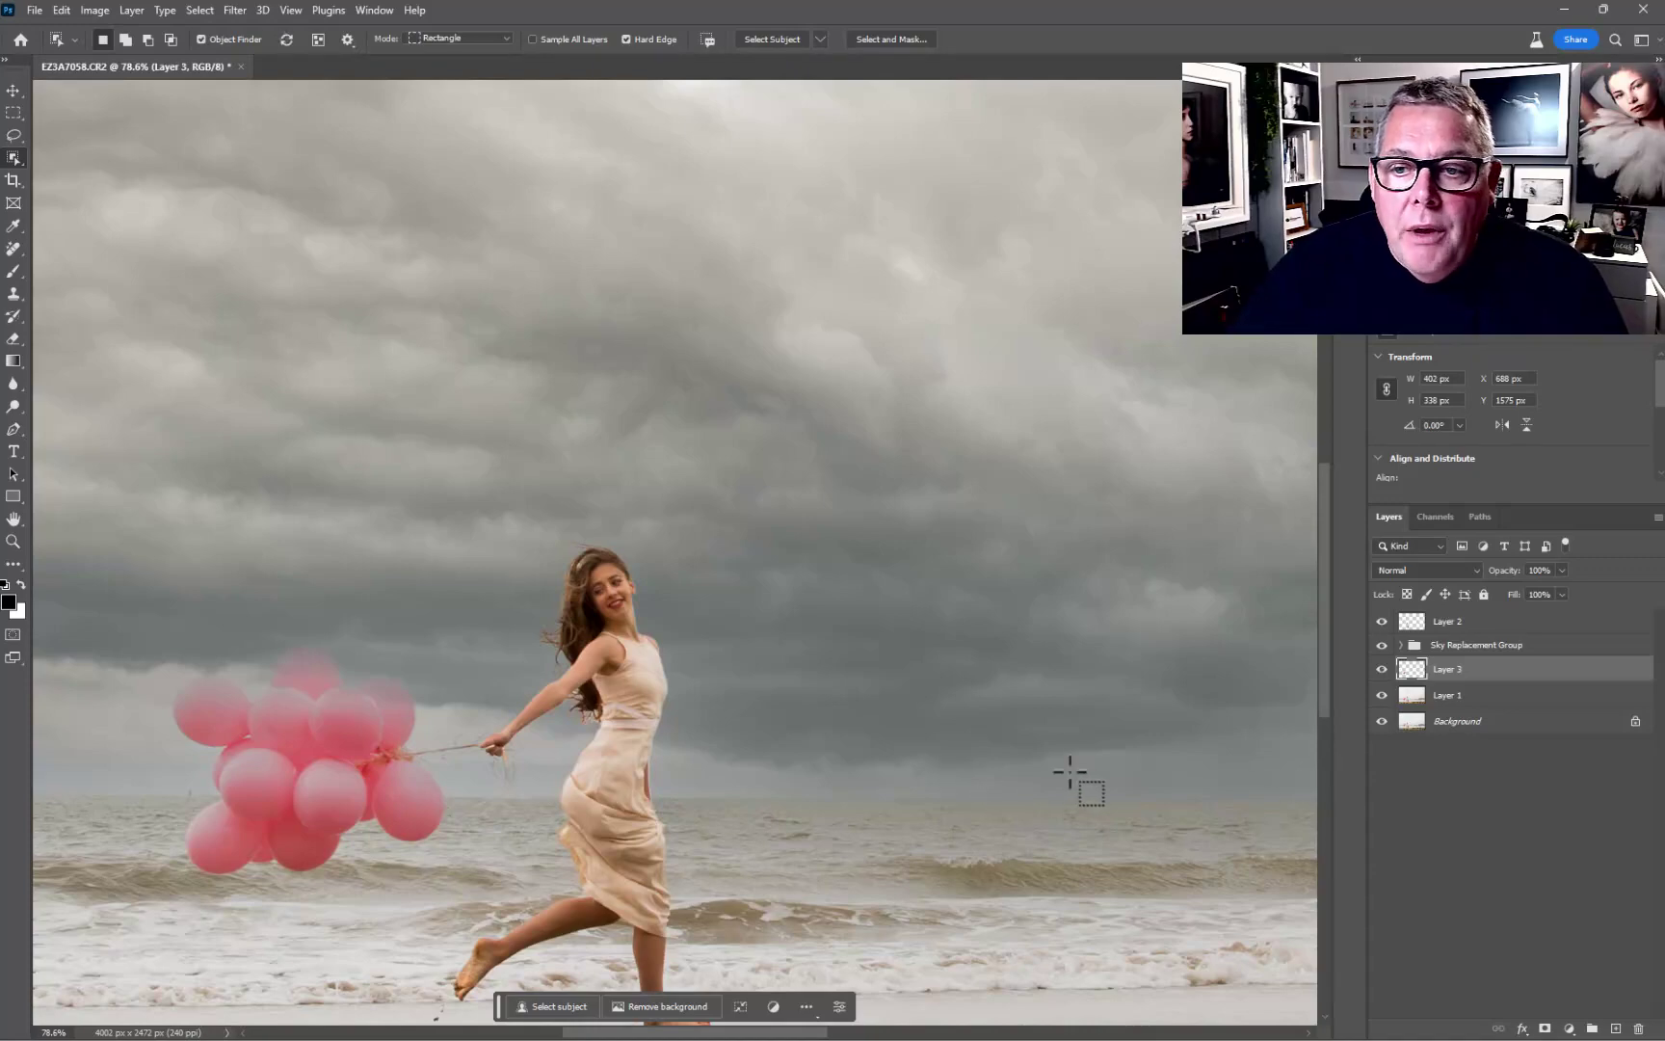
pyautogui.moveTo(1530, 679); pyautogui.dragTo(1532, 621)
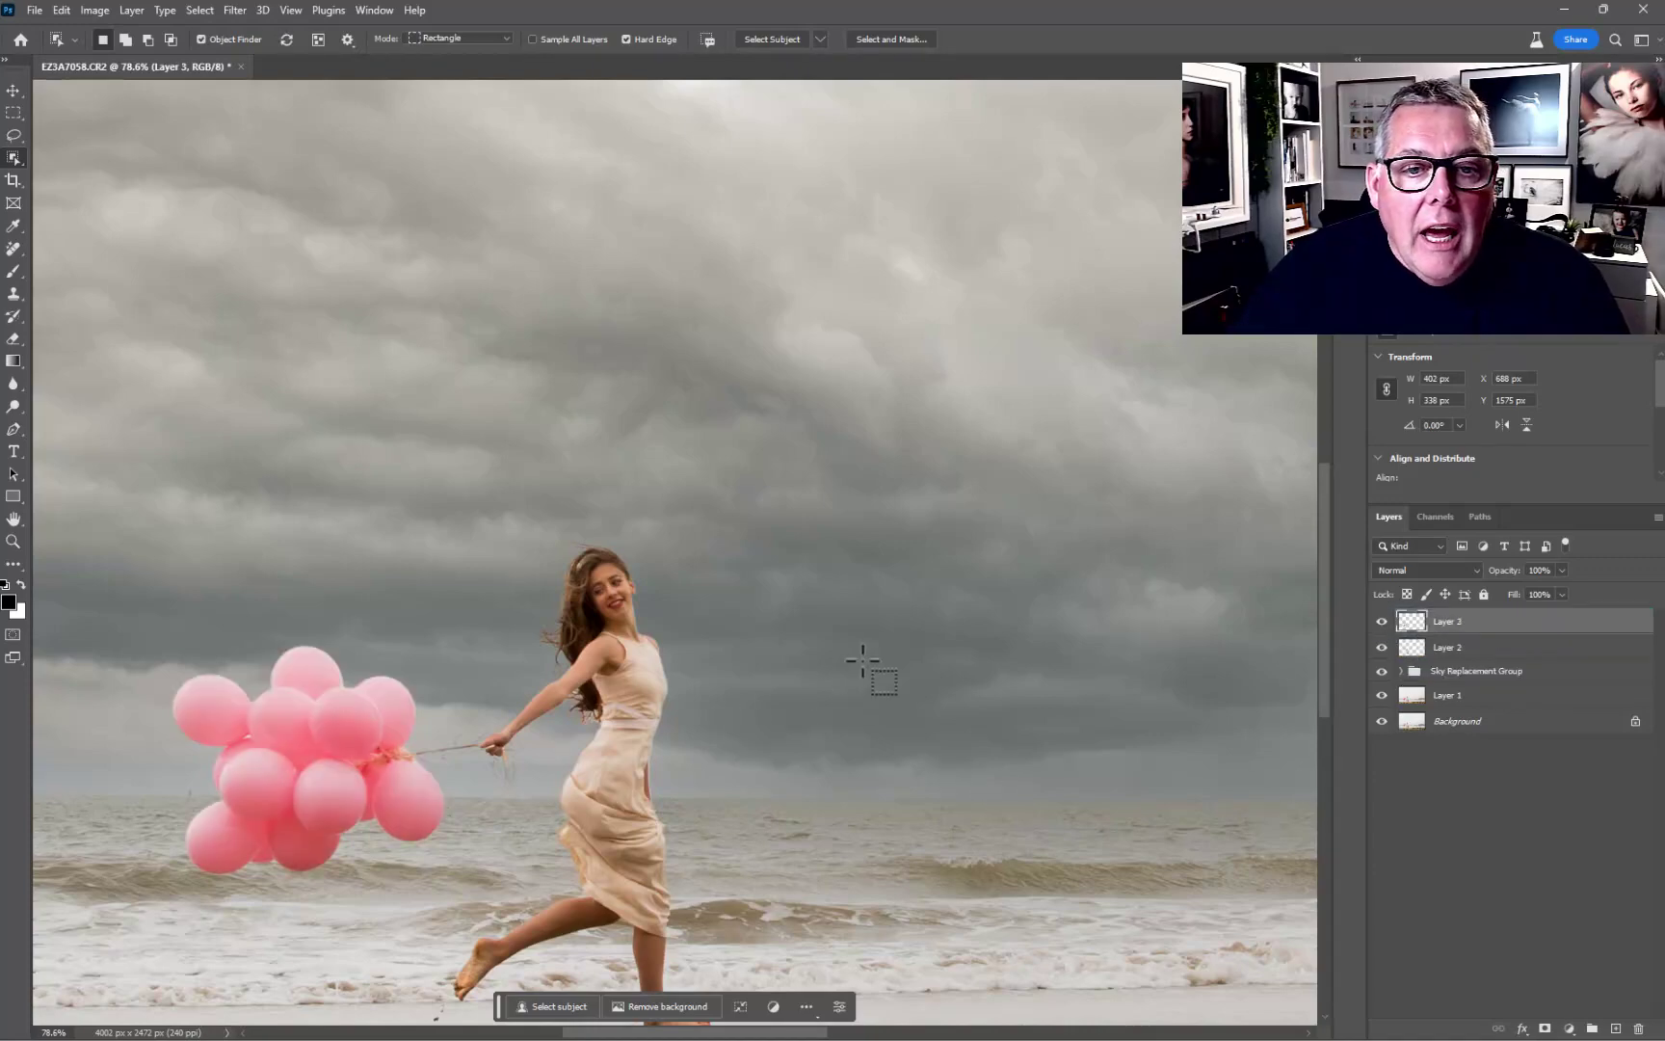
pyautogui.scroll(-3, 860, 674)
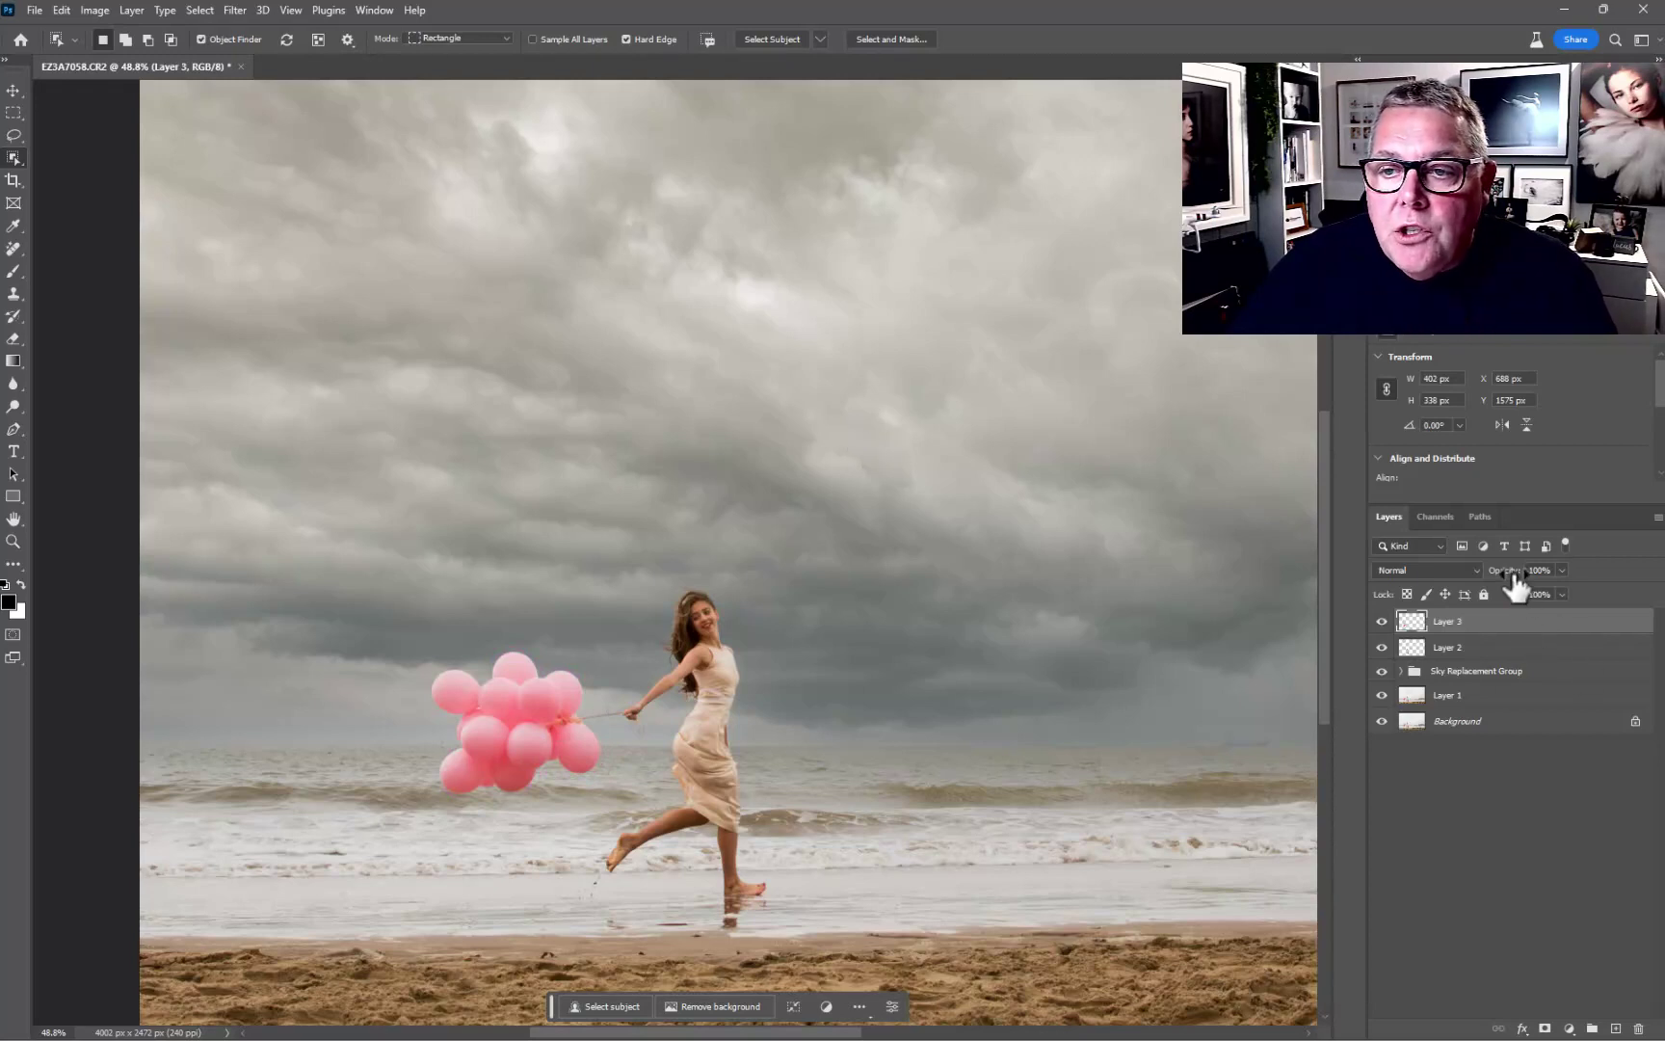
# Lower the balloon Layer 3's opacity to 67%.
pyautogui.moveTo(1514, 576); pyautogui.dragTo(1503, 582)
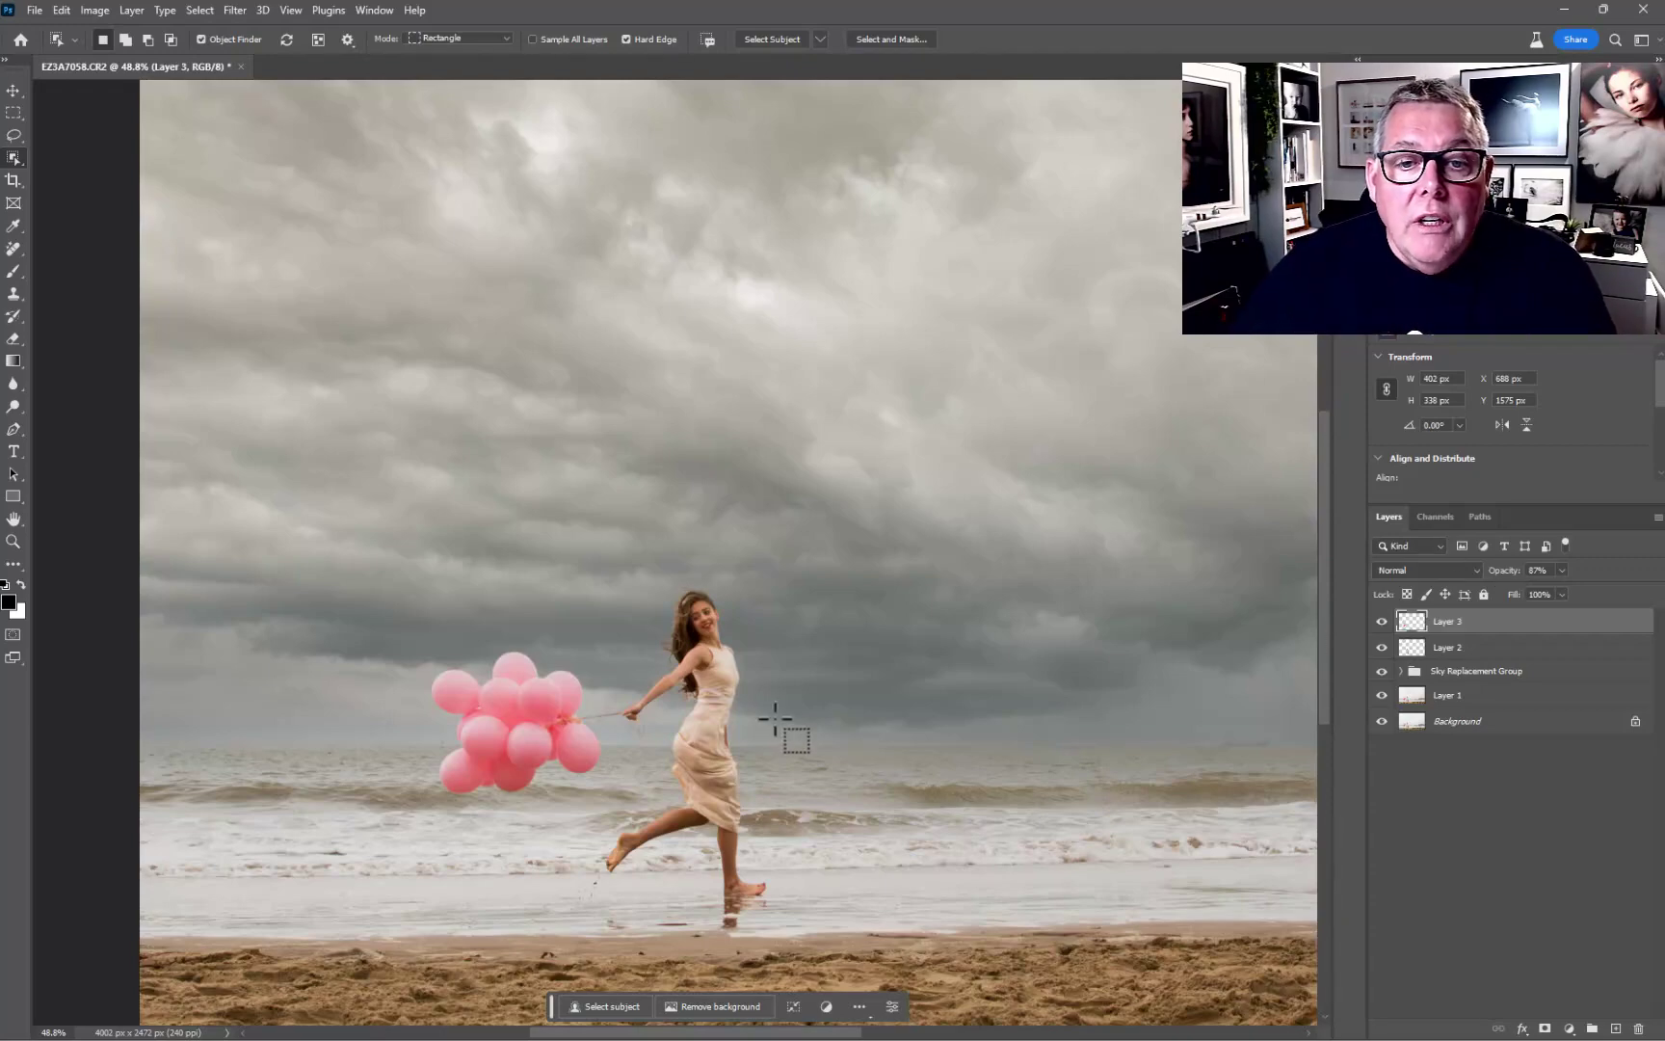
pyautogui.scroll(2, 730, 687)
pyautogui.scroll(3, 729, 687)
pyautogui.scroll(1, 731, 692)
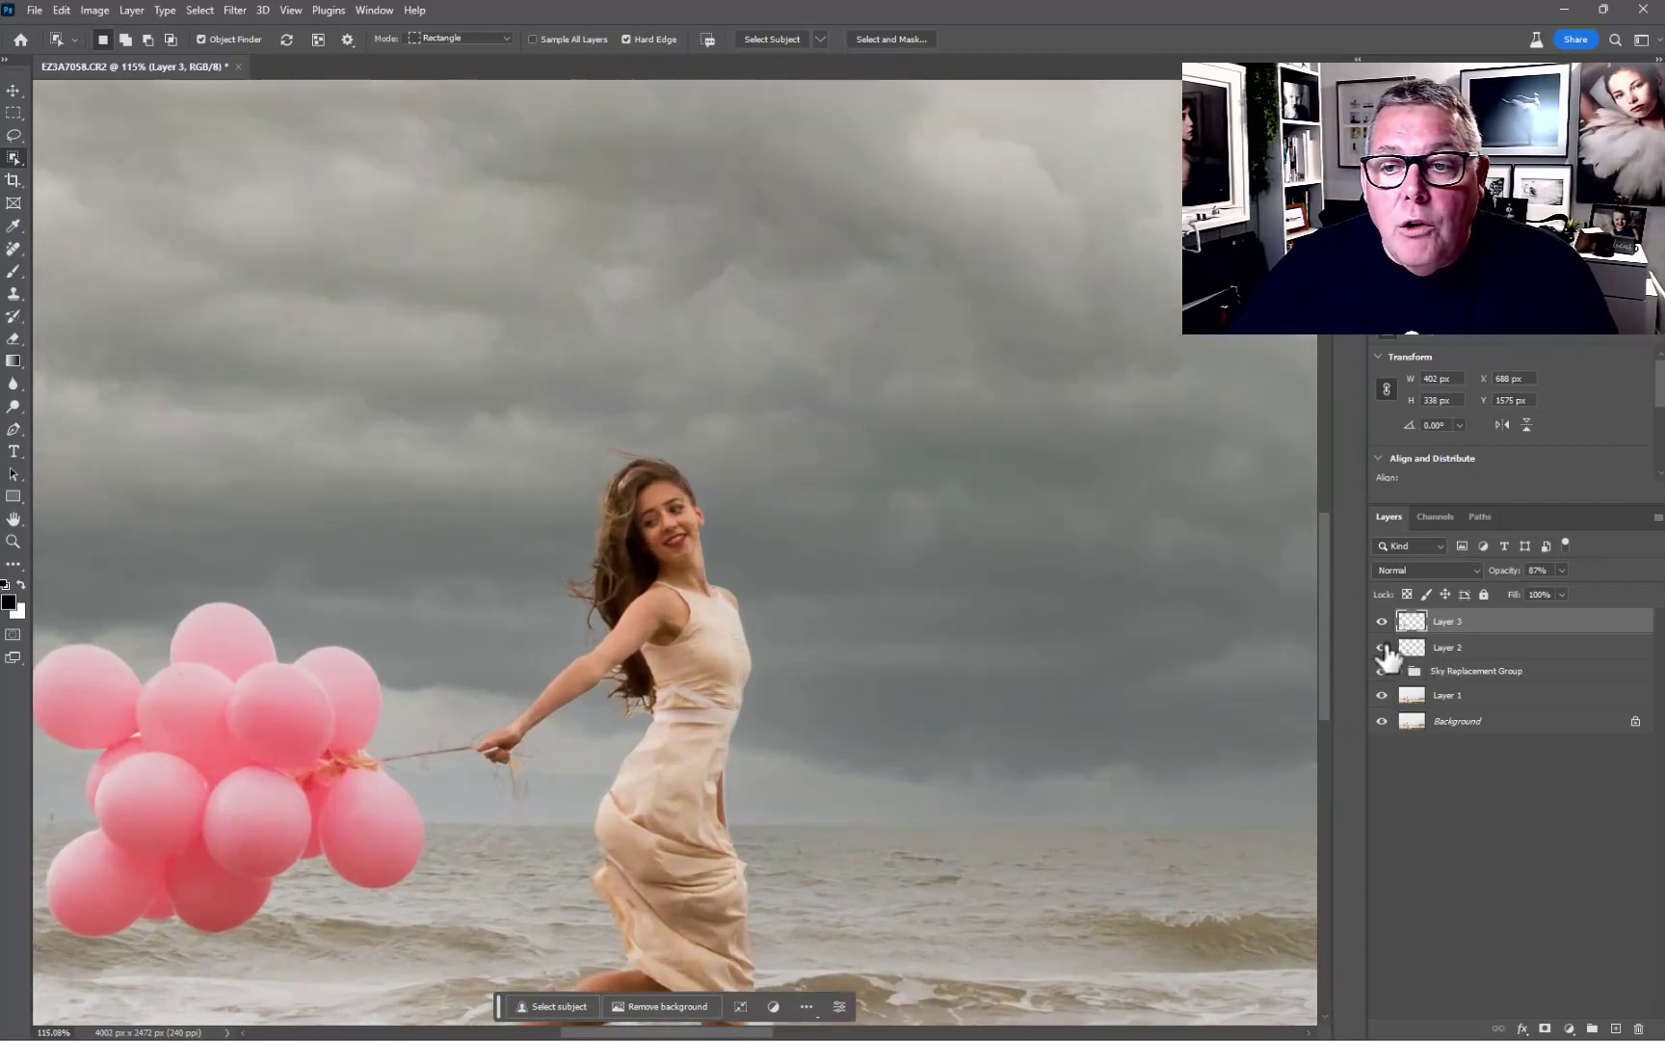
# Compare the scene with the girl's Layer 2 hidden and shown, then select Layer 2.
pyautogui.click(1382, 647)
pyautogui.click(1381, 646)
pyautogui.click(1382, 646)
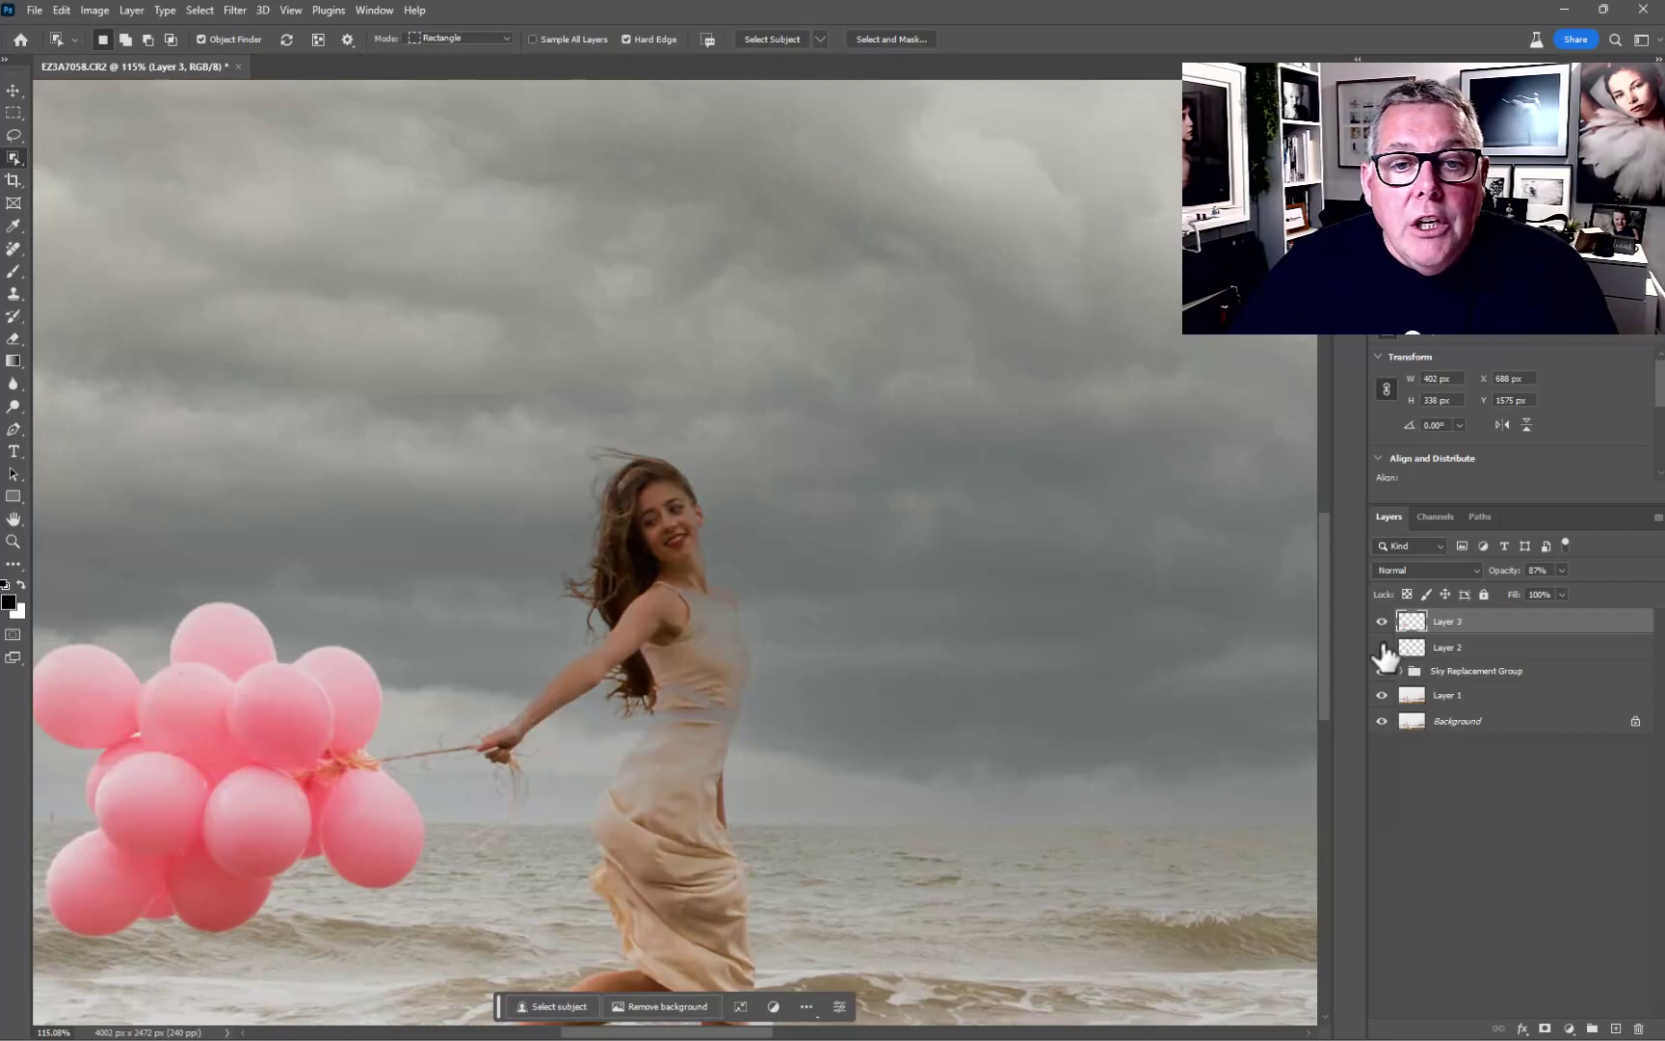
pyautogui.click(1382, 646)
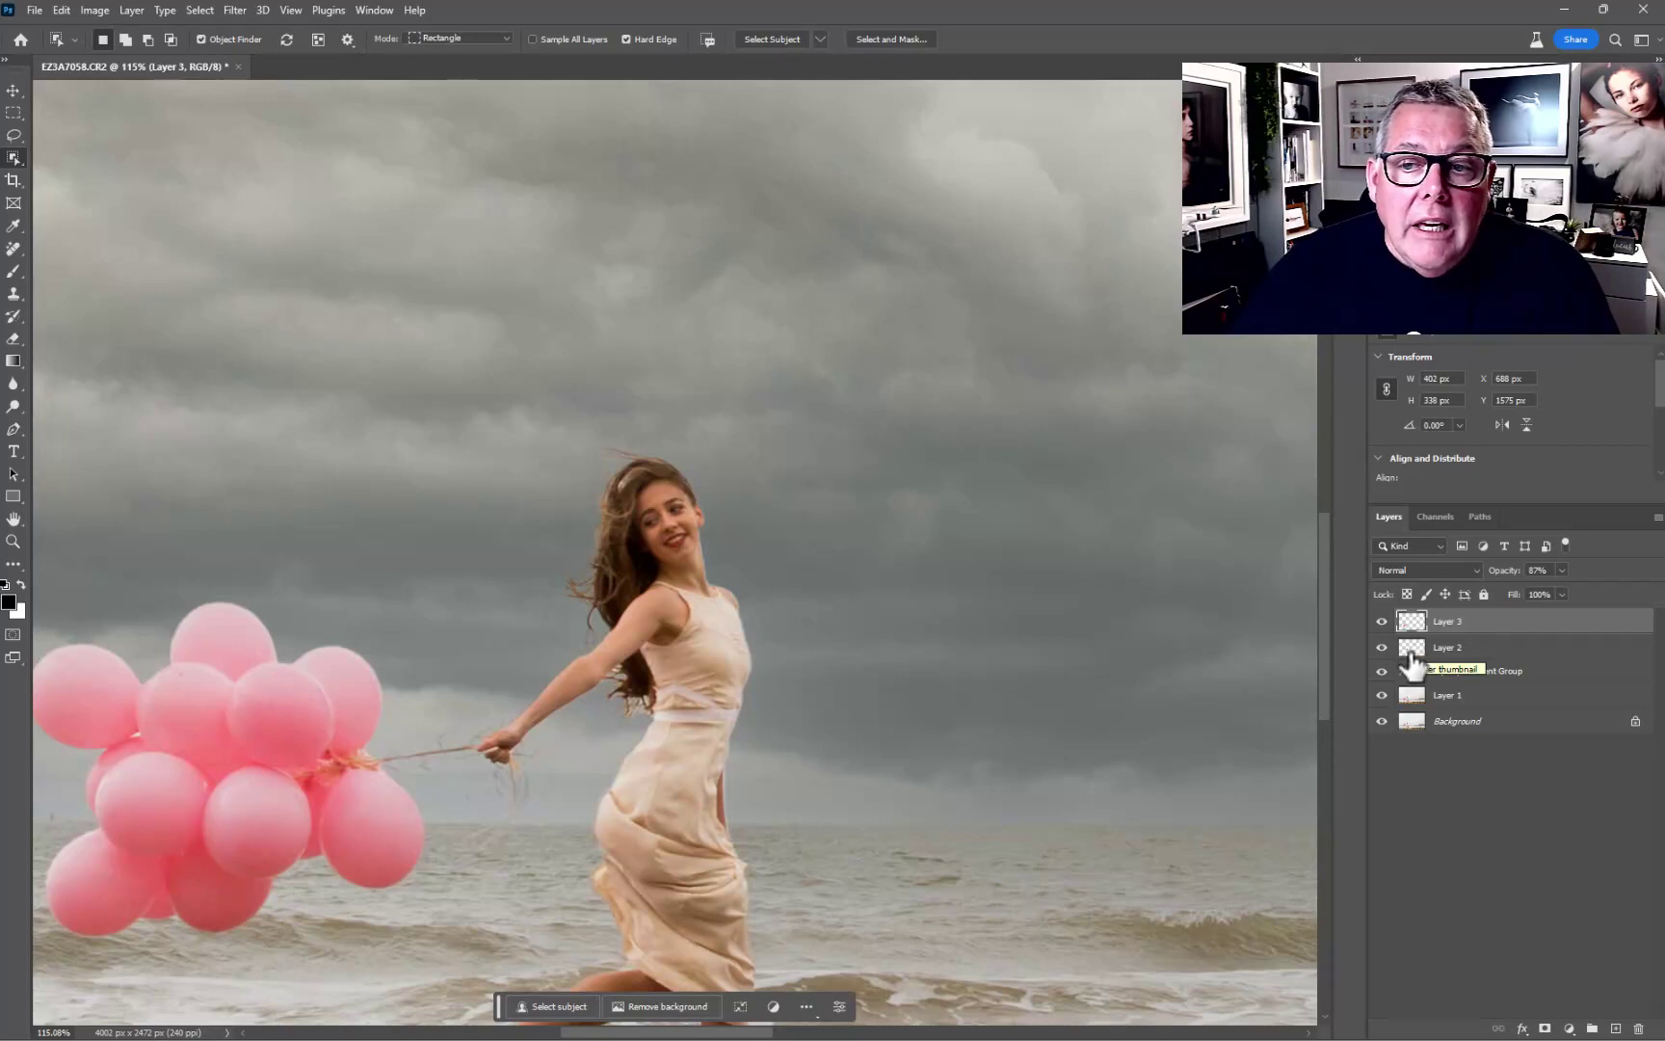
pyautogui.click(1382, 647)
pyautogui.click(1382, 650)
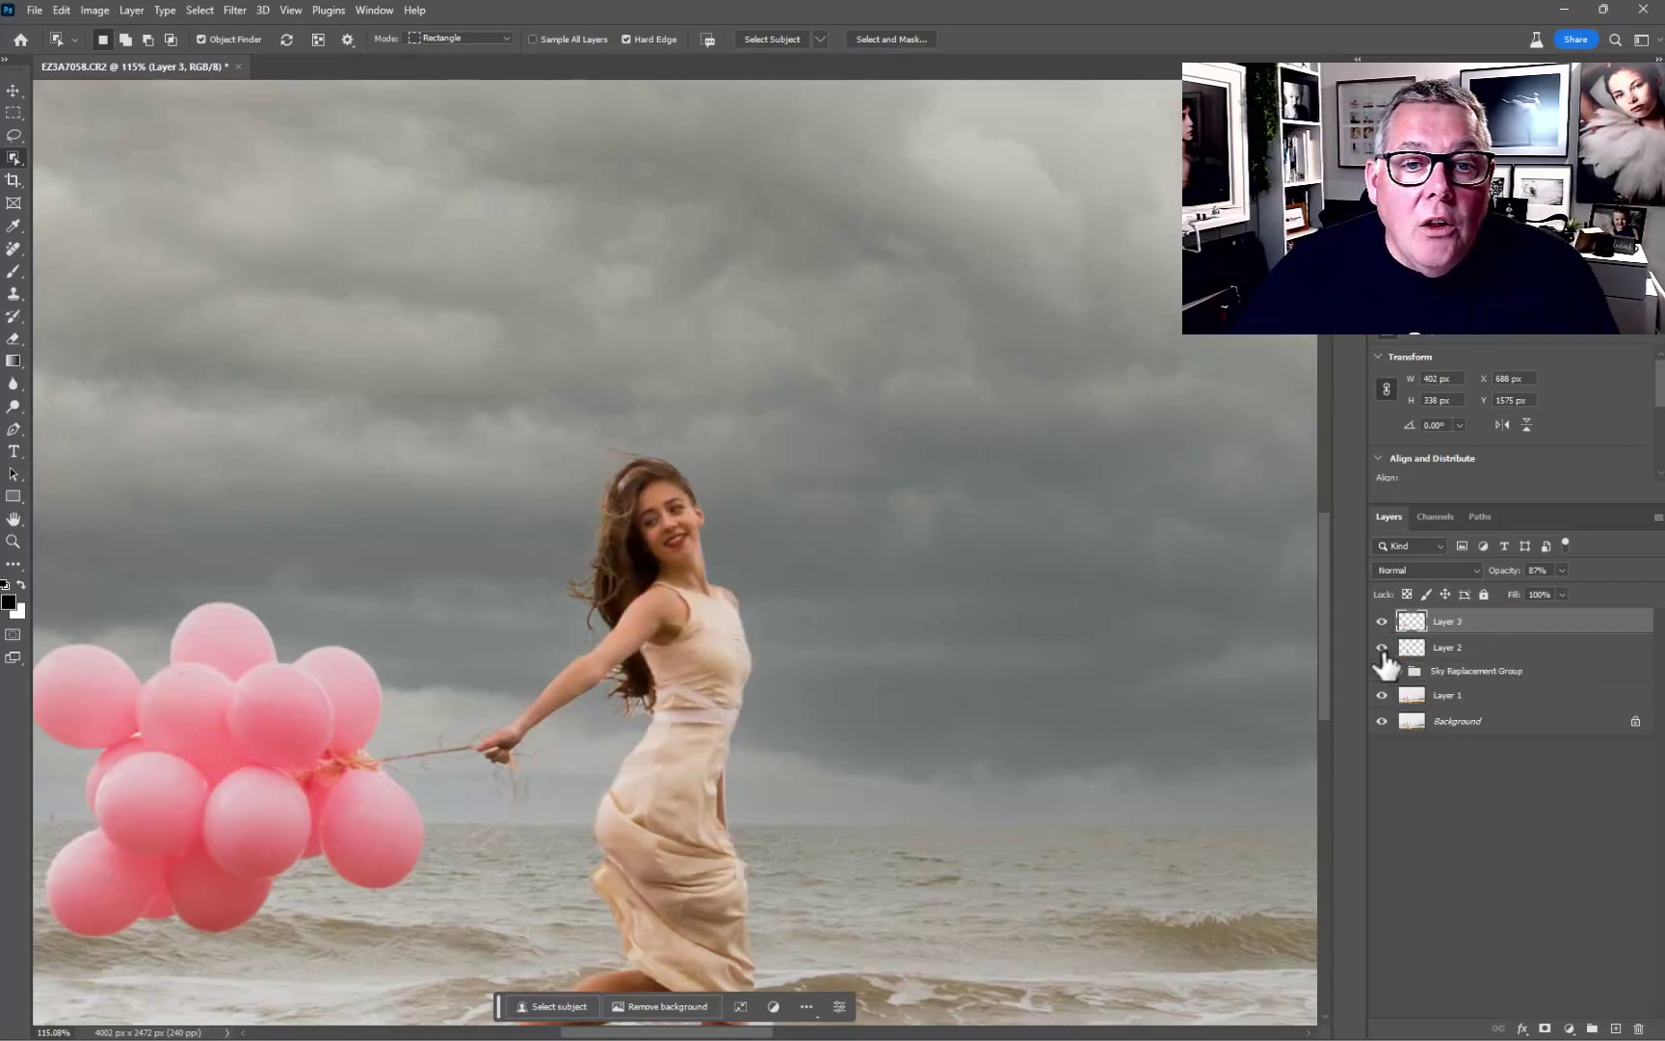
pyautogui.scroll(-1, 674, 853)
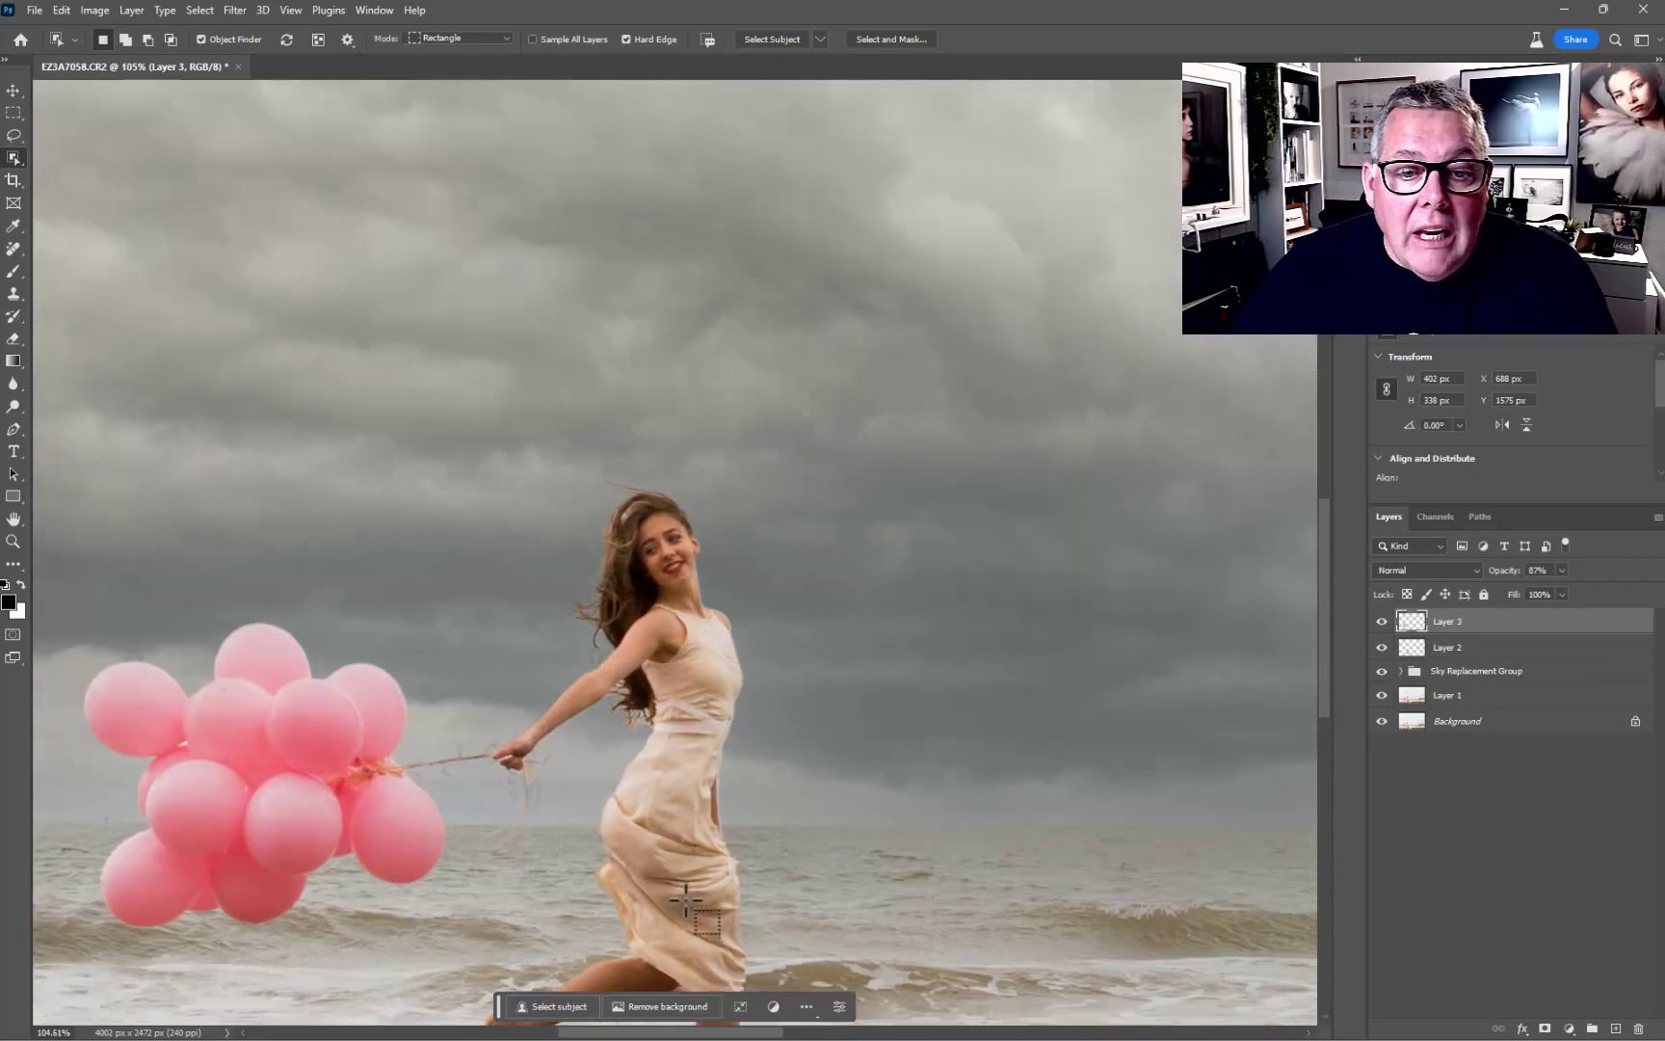
pyautogui.scroll(-3, 674, 791)
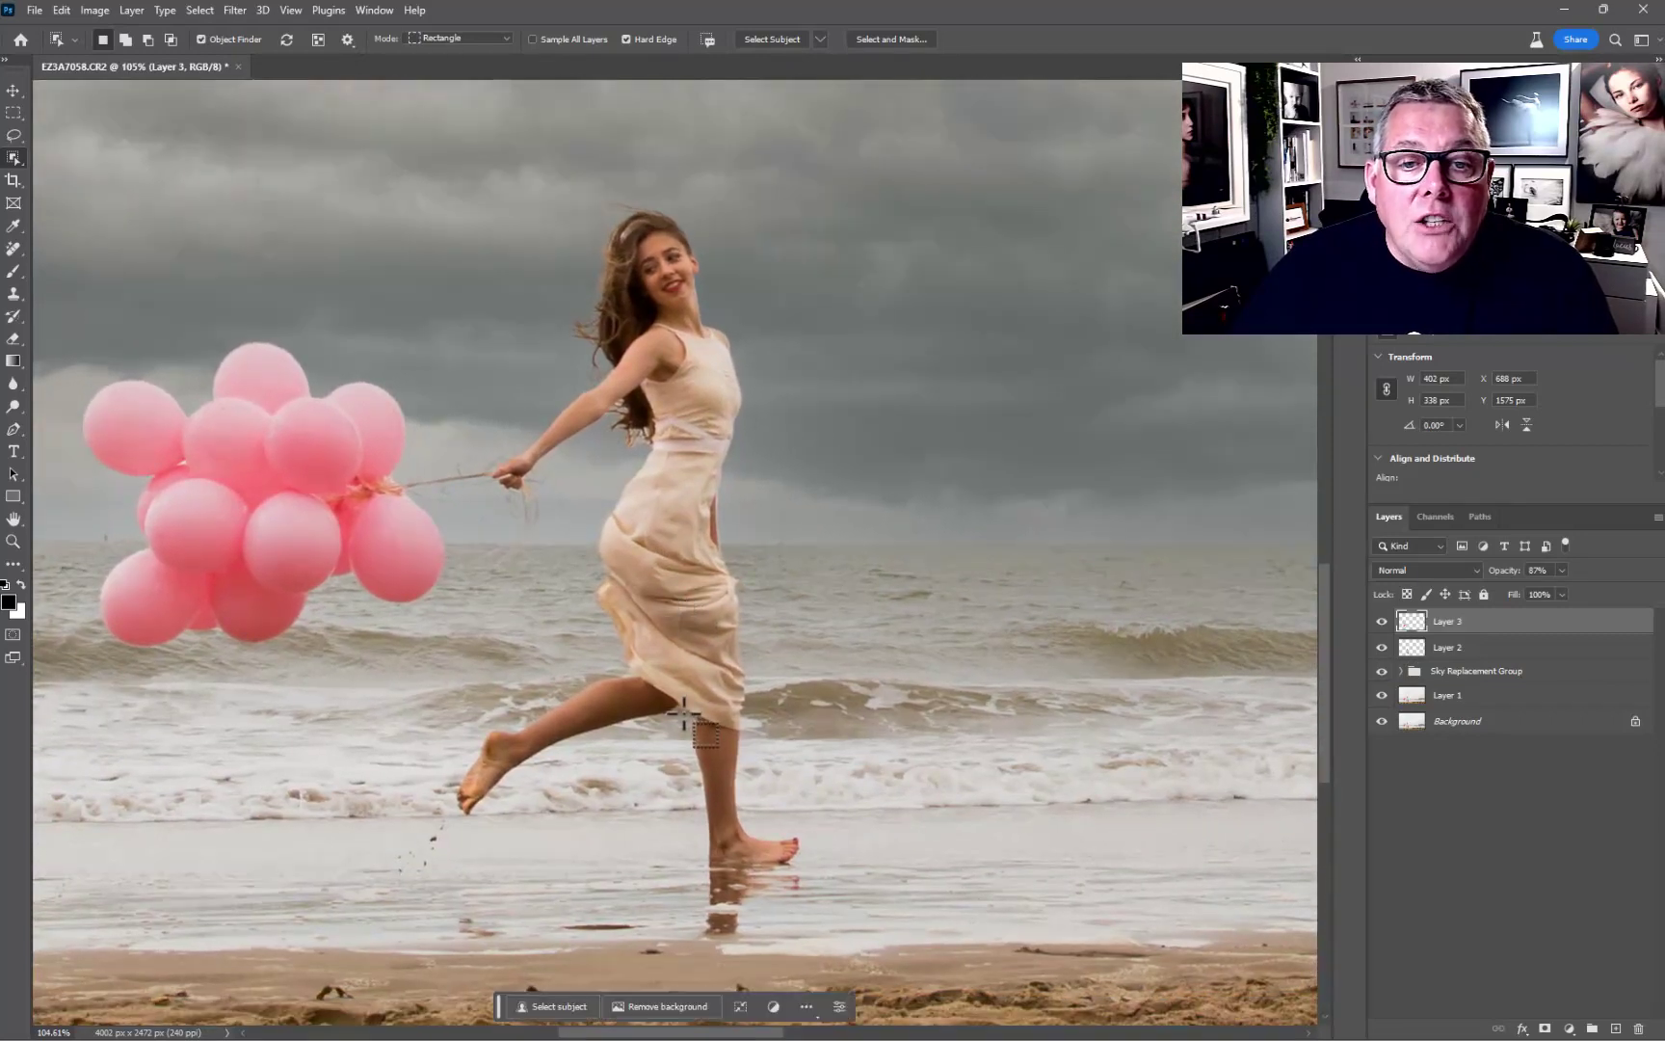
pyautogui.click(1487, 651)
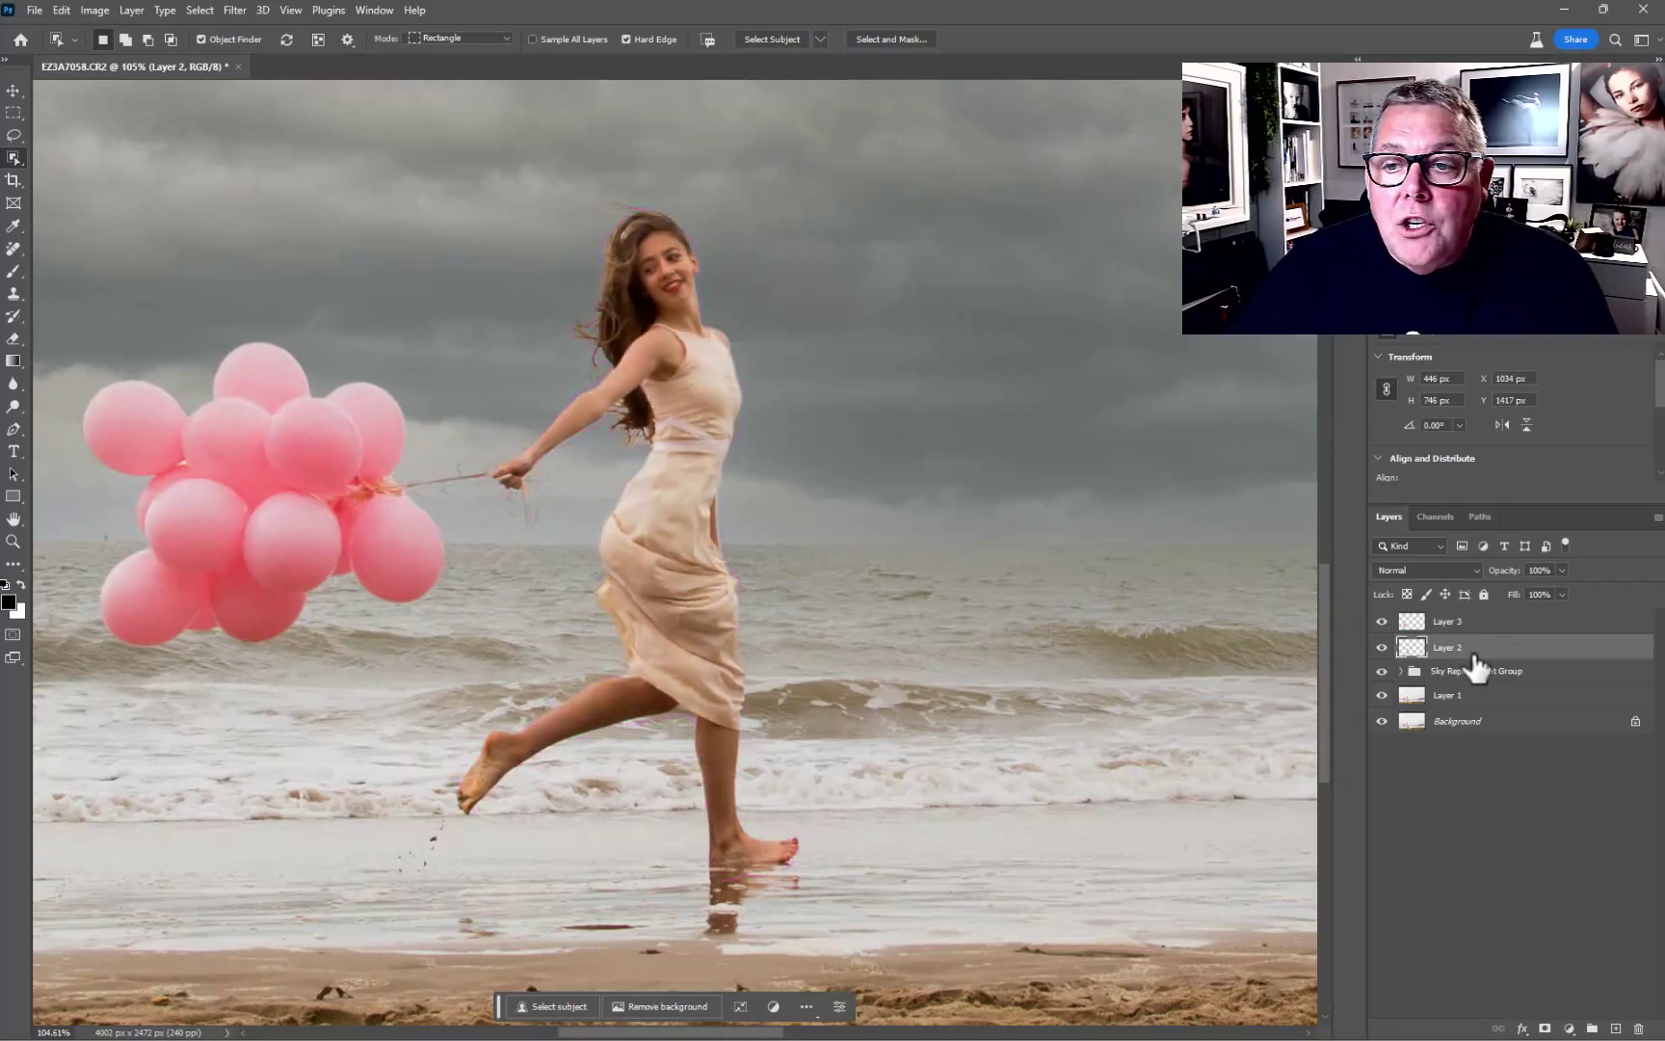
# Add a mask to Layer 2 and paint it black over the girl's dress and leg.
pyautogui.click(1547, 1029)
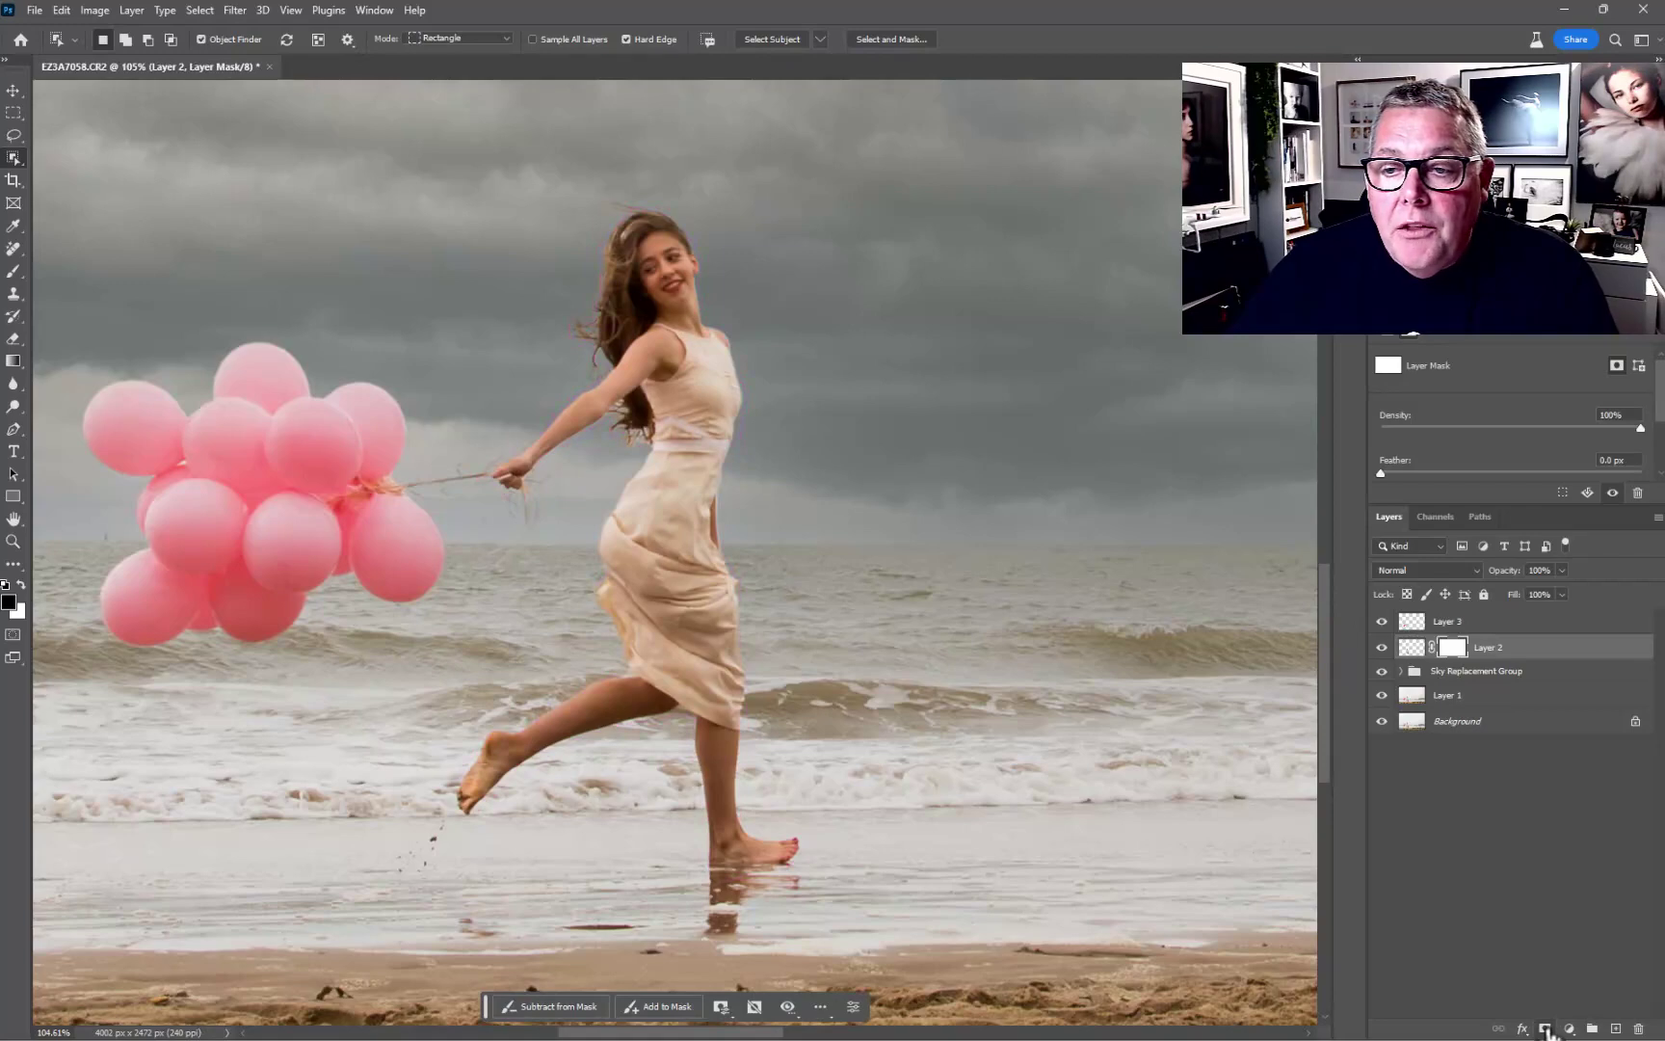
pyautogui.press('b')
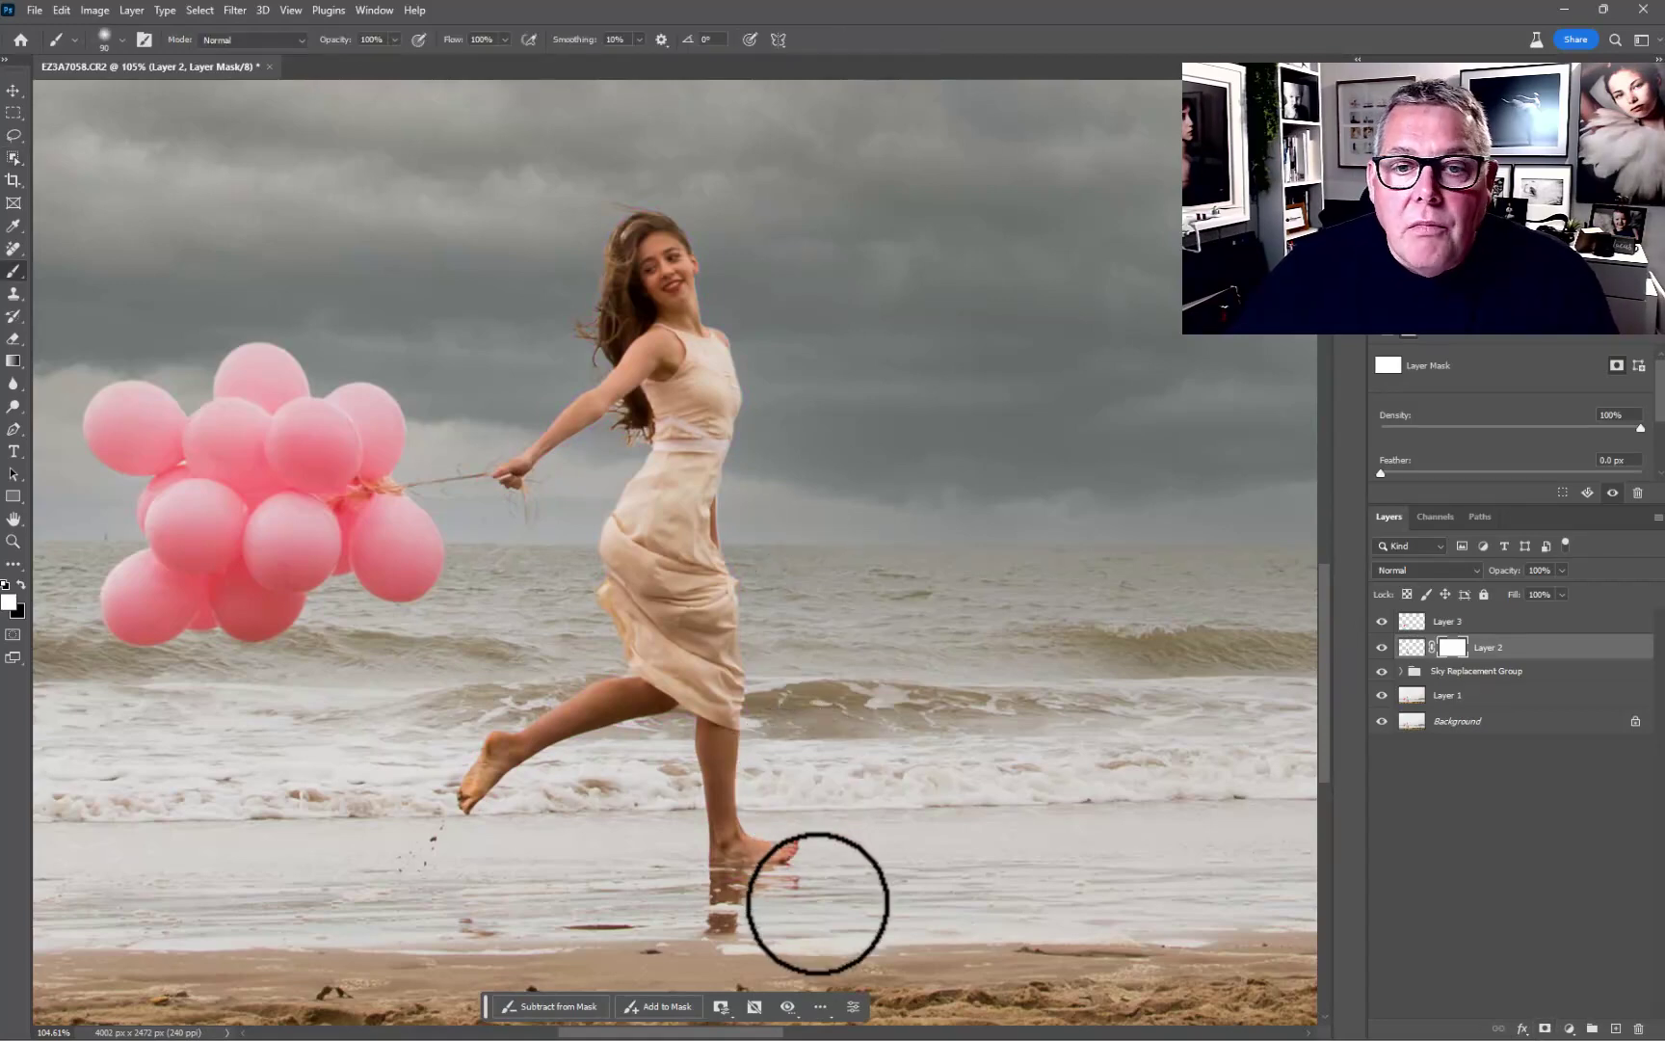
pyautogui.press('x')
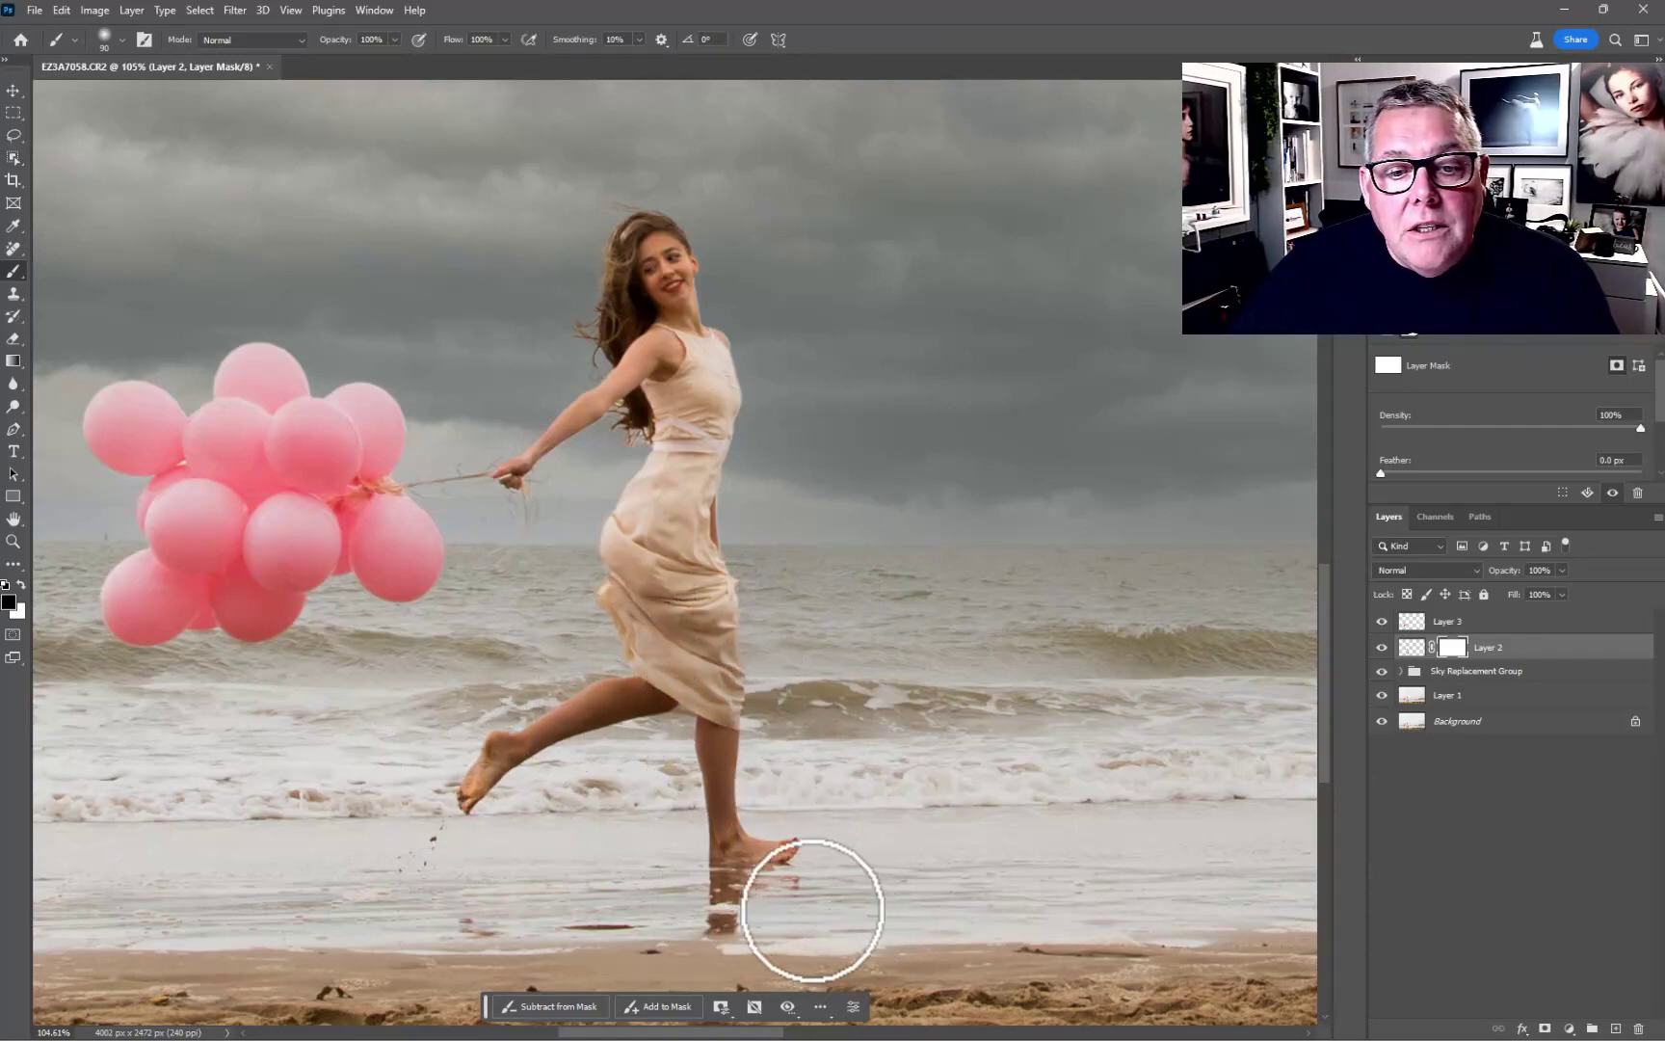
pyautogui.moveTo(627, 653)
pyautogui.mouseDown()
pyautogui.moveTo(599, 539)
pyautogui.moveTo(672, 684)
pyautogui.moveTo(725, 625)
pyautogui.moveTo(591, 595)
pyautogui.mouseUp()
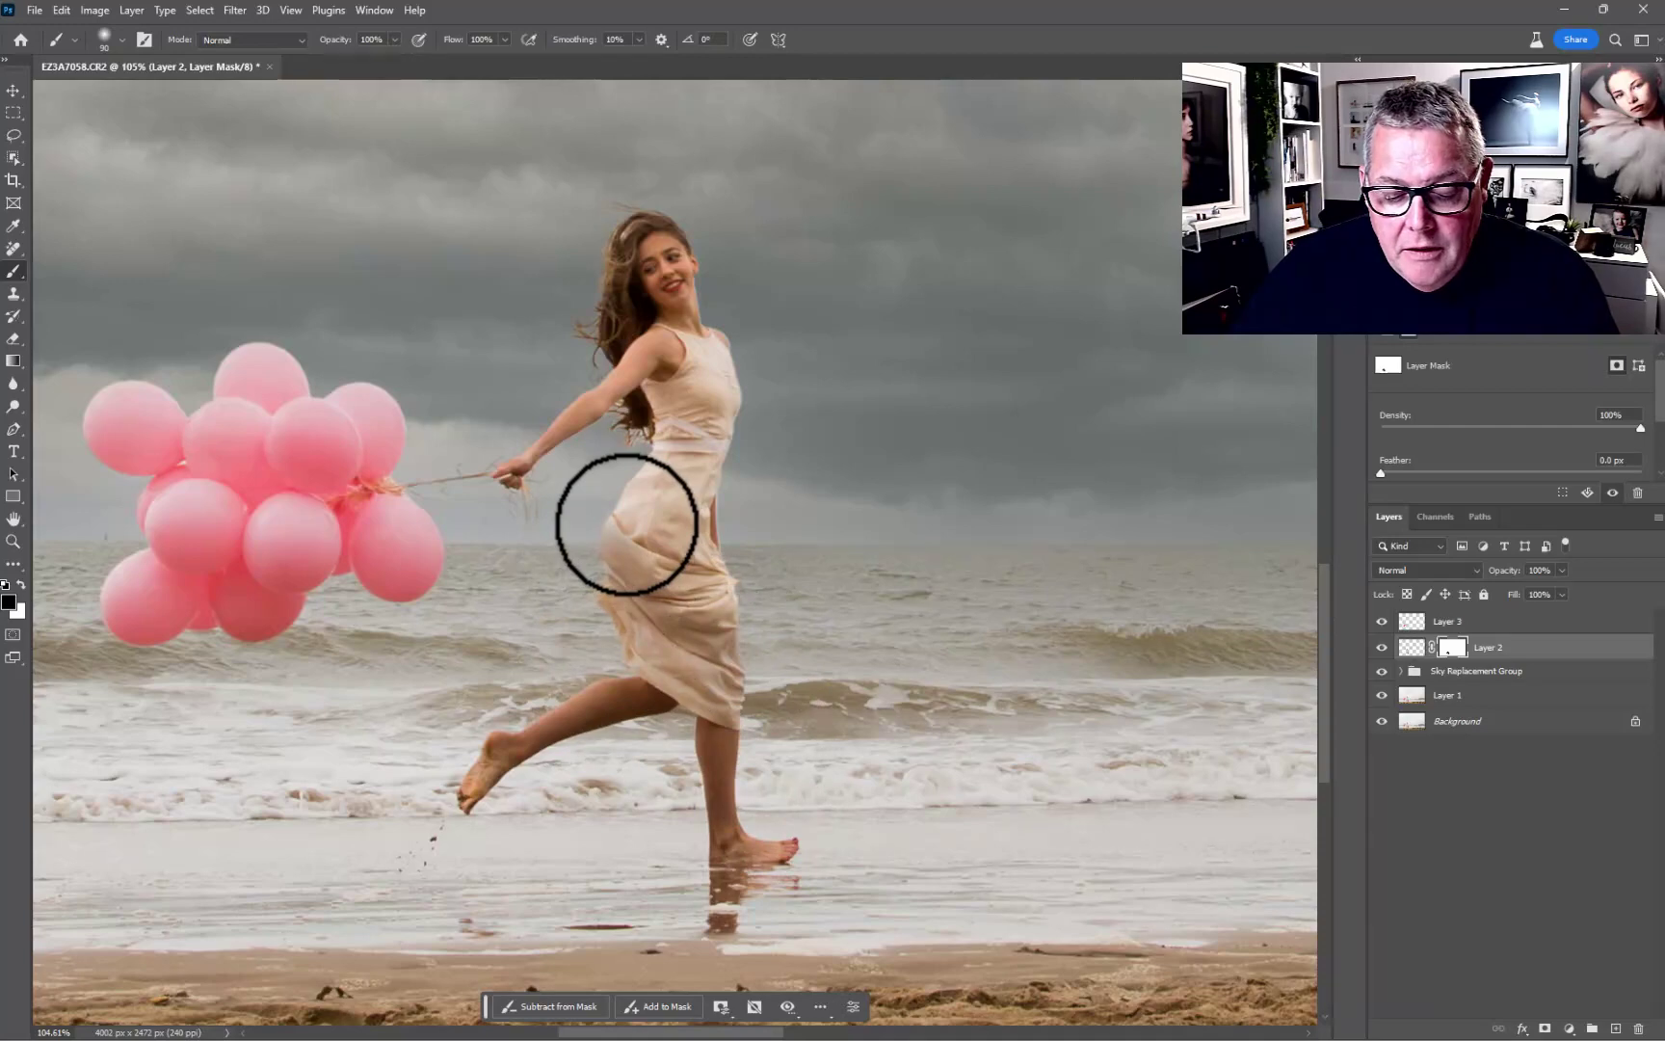
pyautogui.press('x')
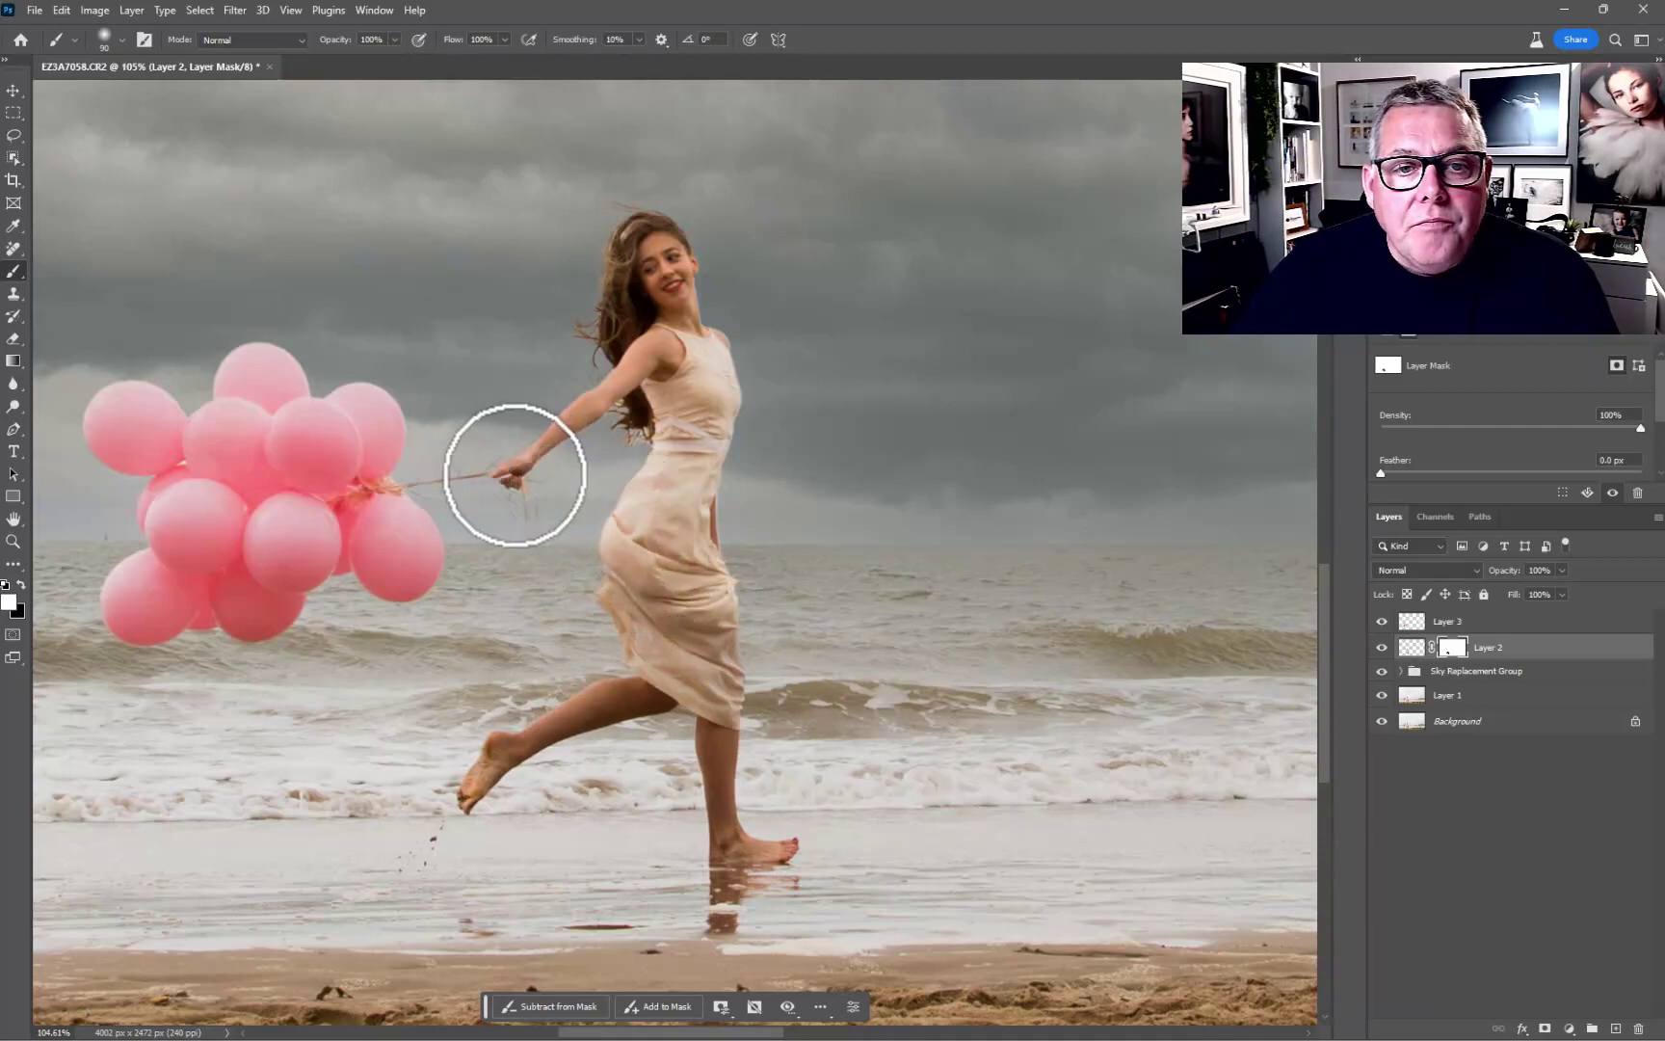
pyautogui.scroll(-5, 513, 475)
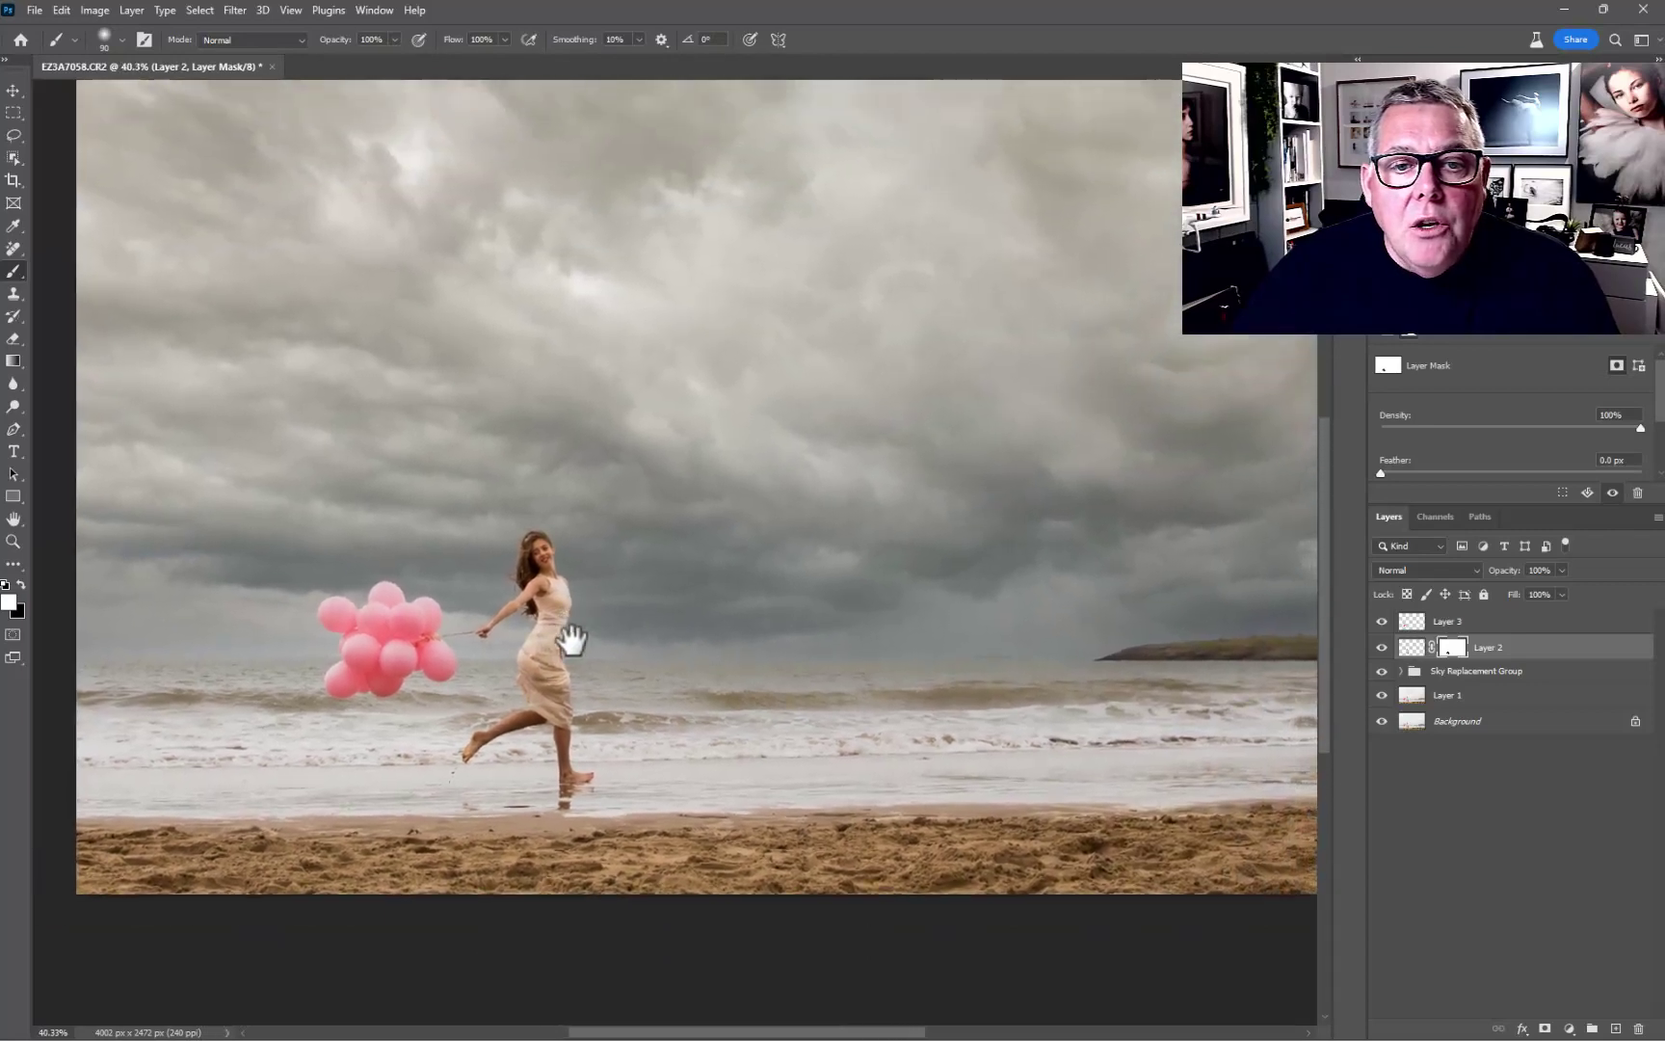
# Set the Sky Replacement Group's opacity to 74% to soften the storm sky.
pyautogui.moveTo(571, 639); pyautogui.dragTo(532, 662)
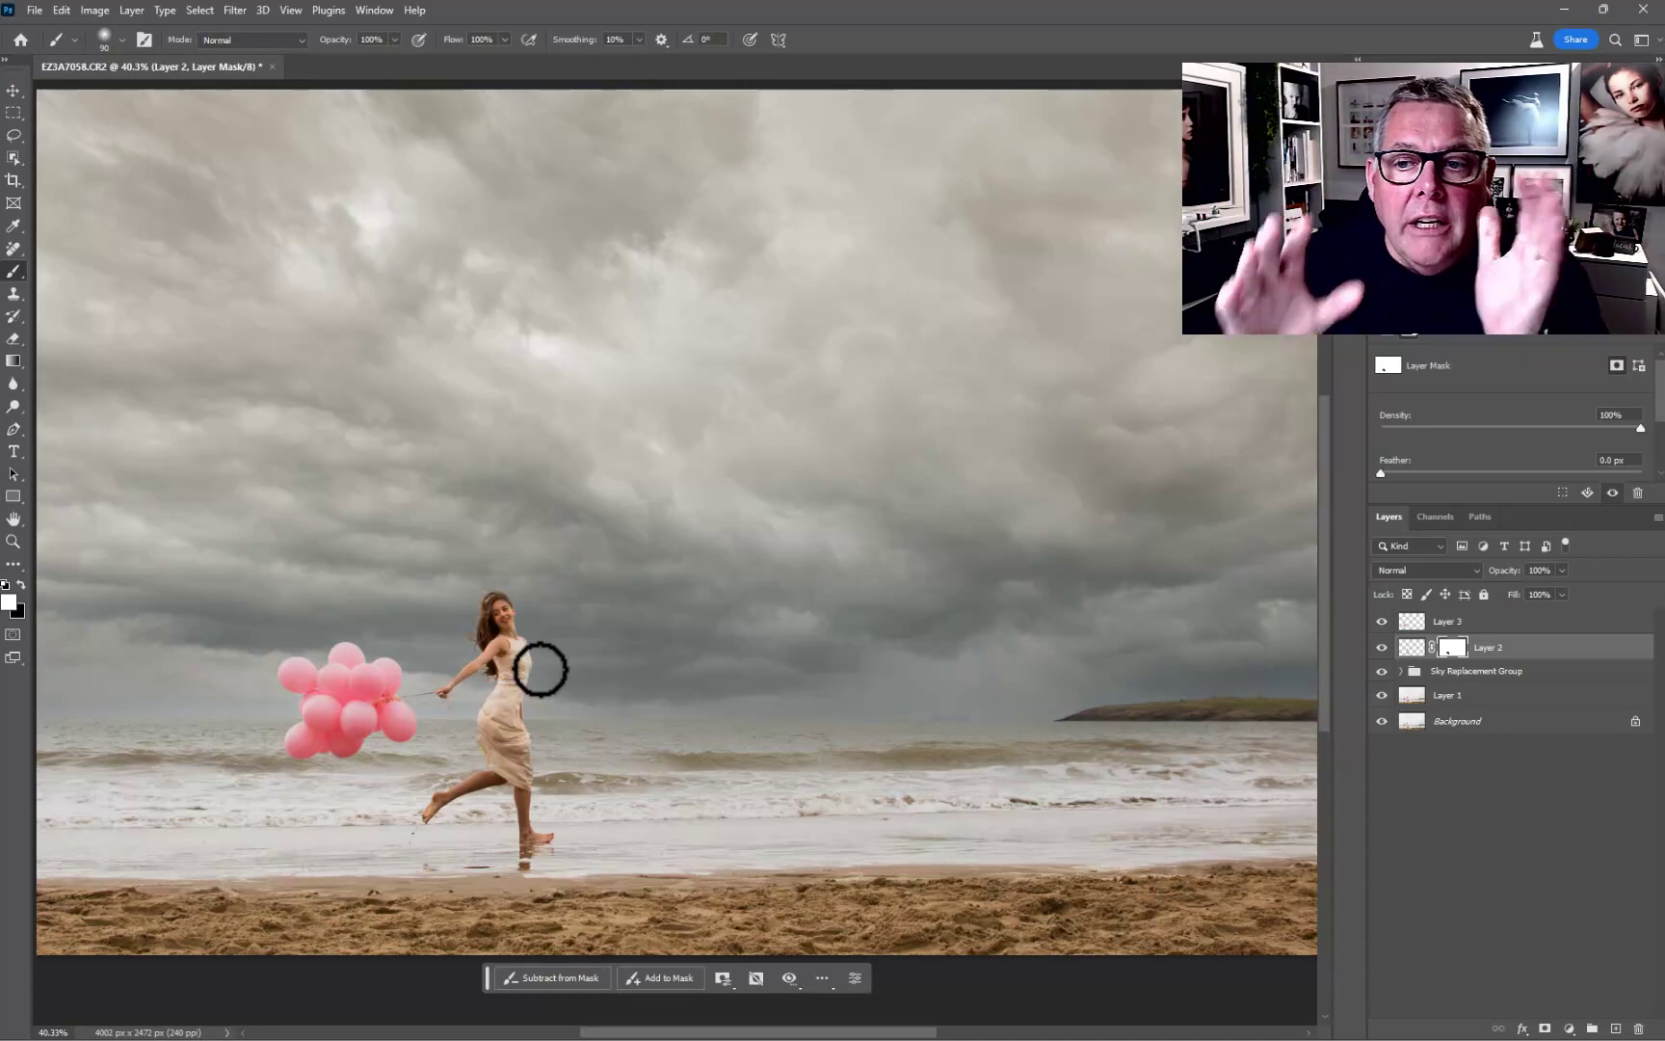
pyautogui.click(1581, 671)
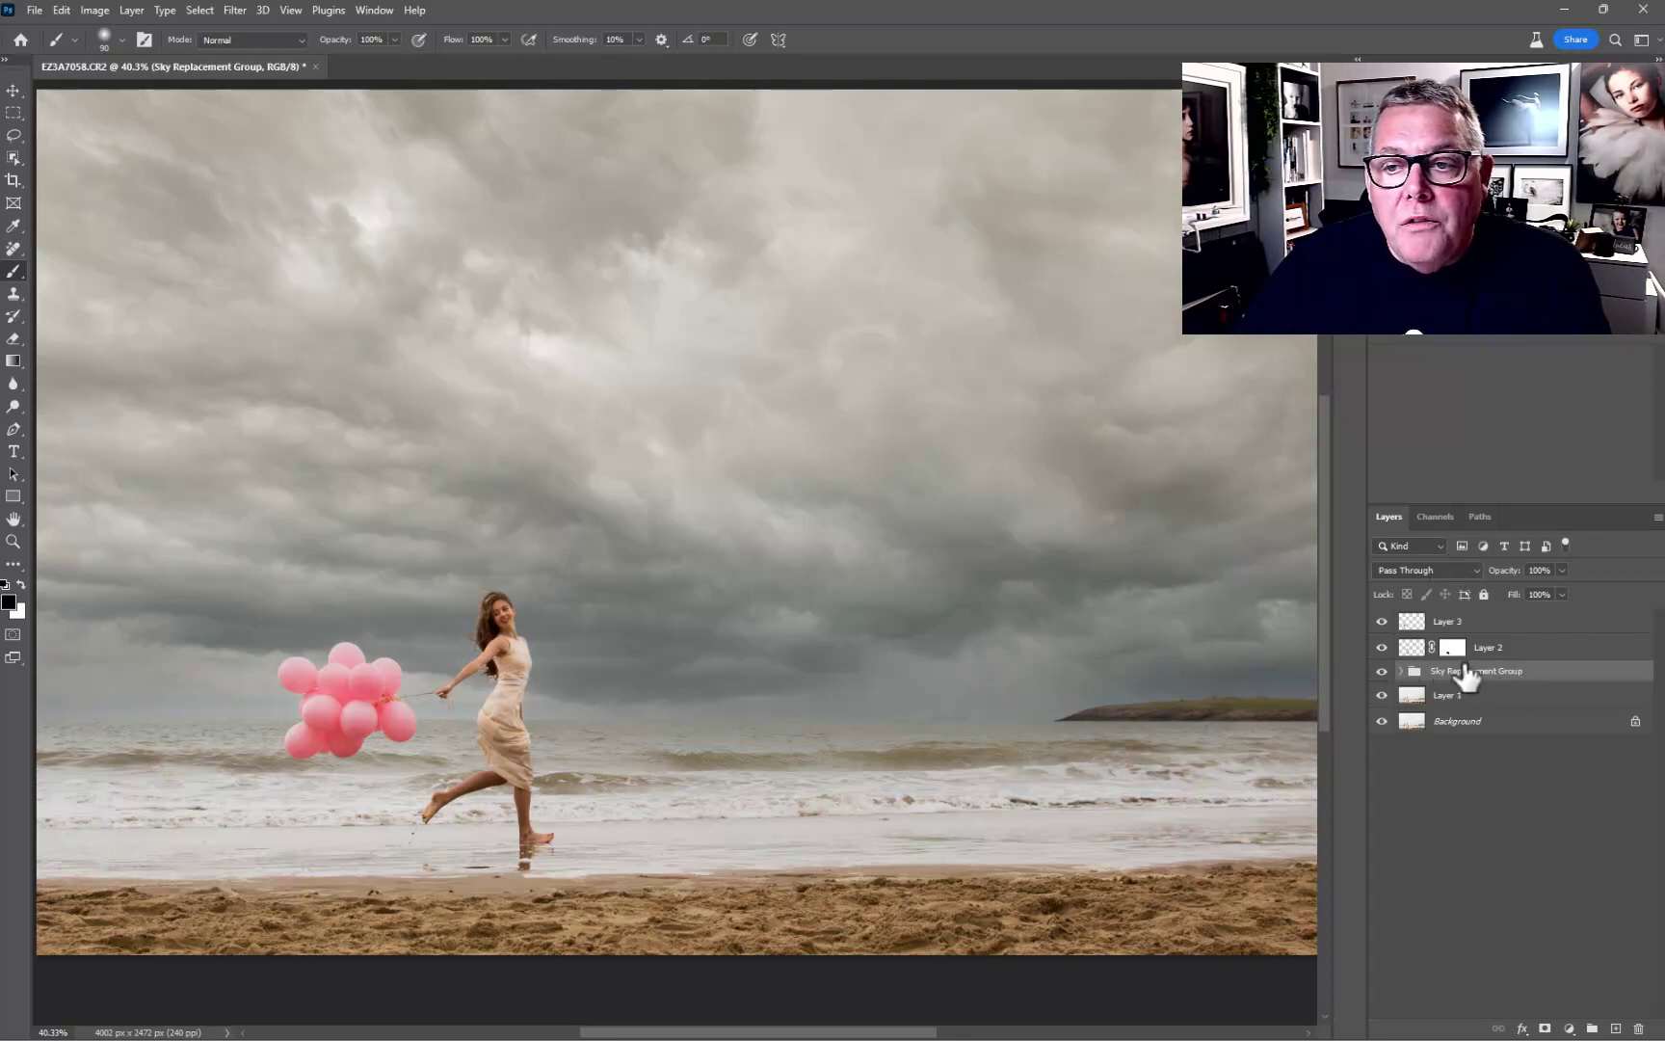
pyautogui.moveTo(1513, 583); pyautogui.dragTo(1489, 579)
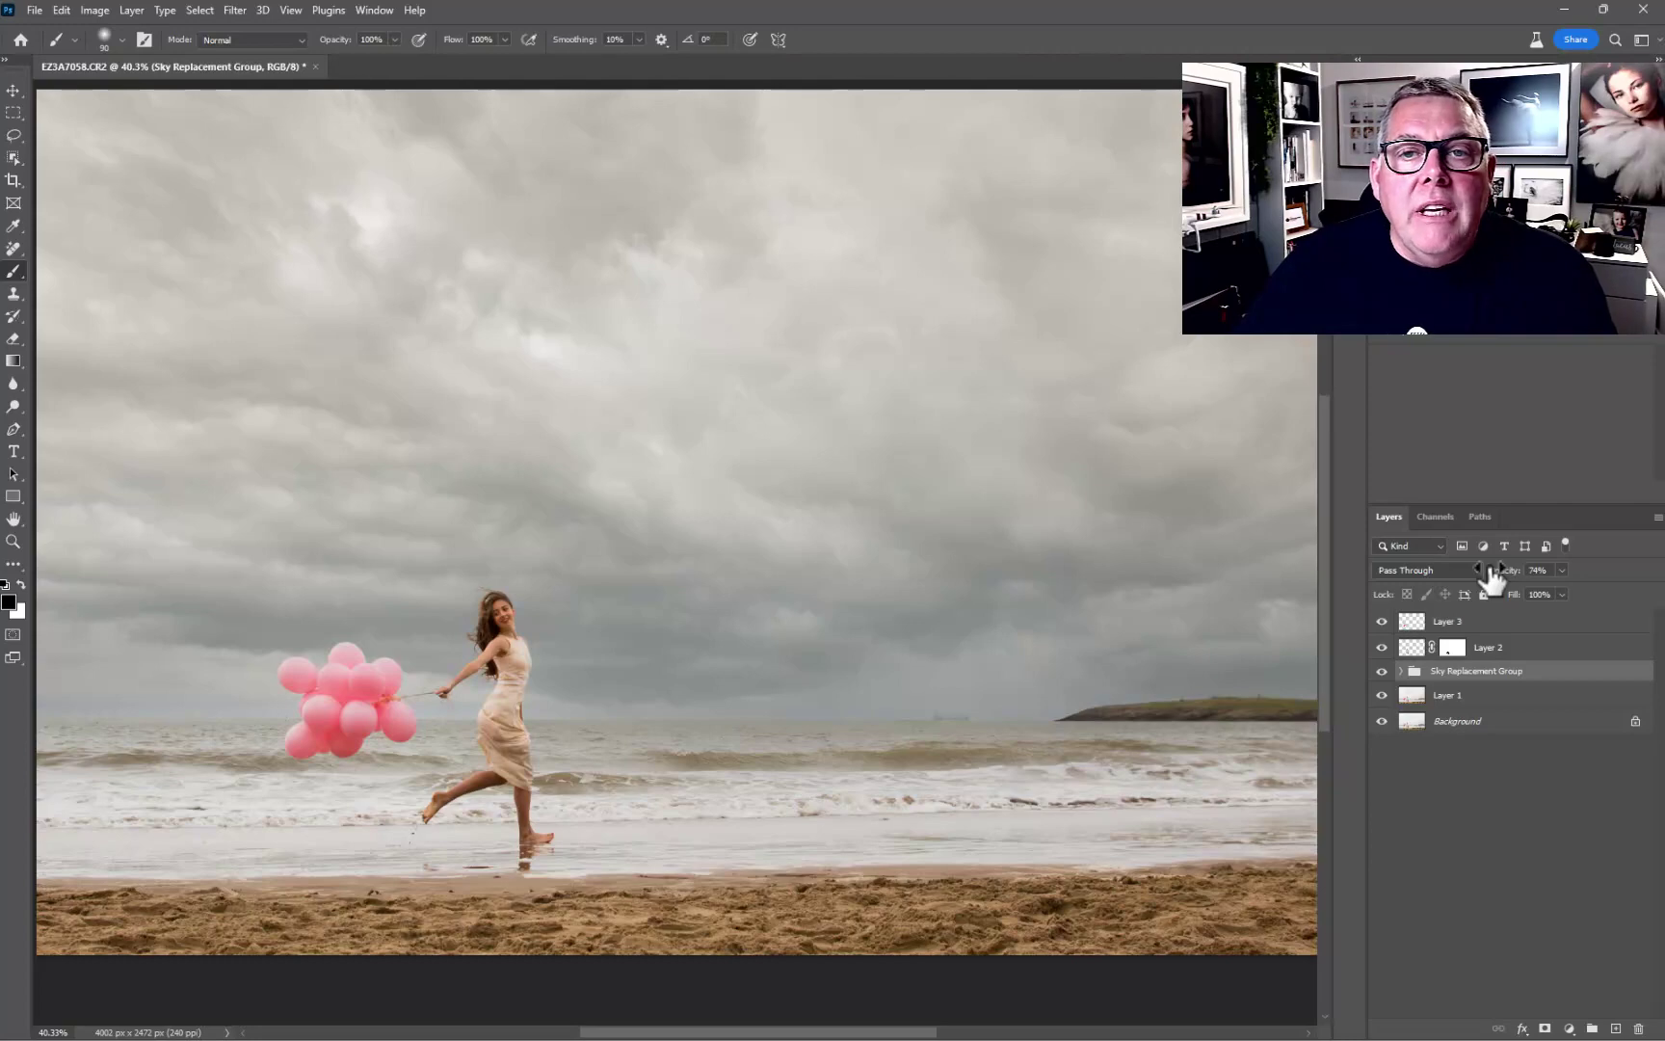
pyautogui.scroll(3, 929, 721)
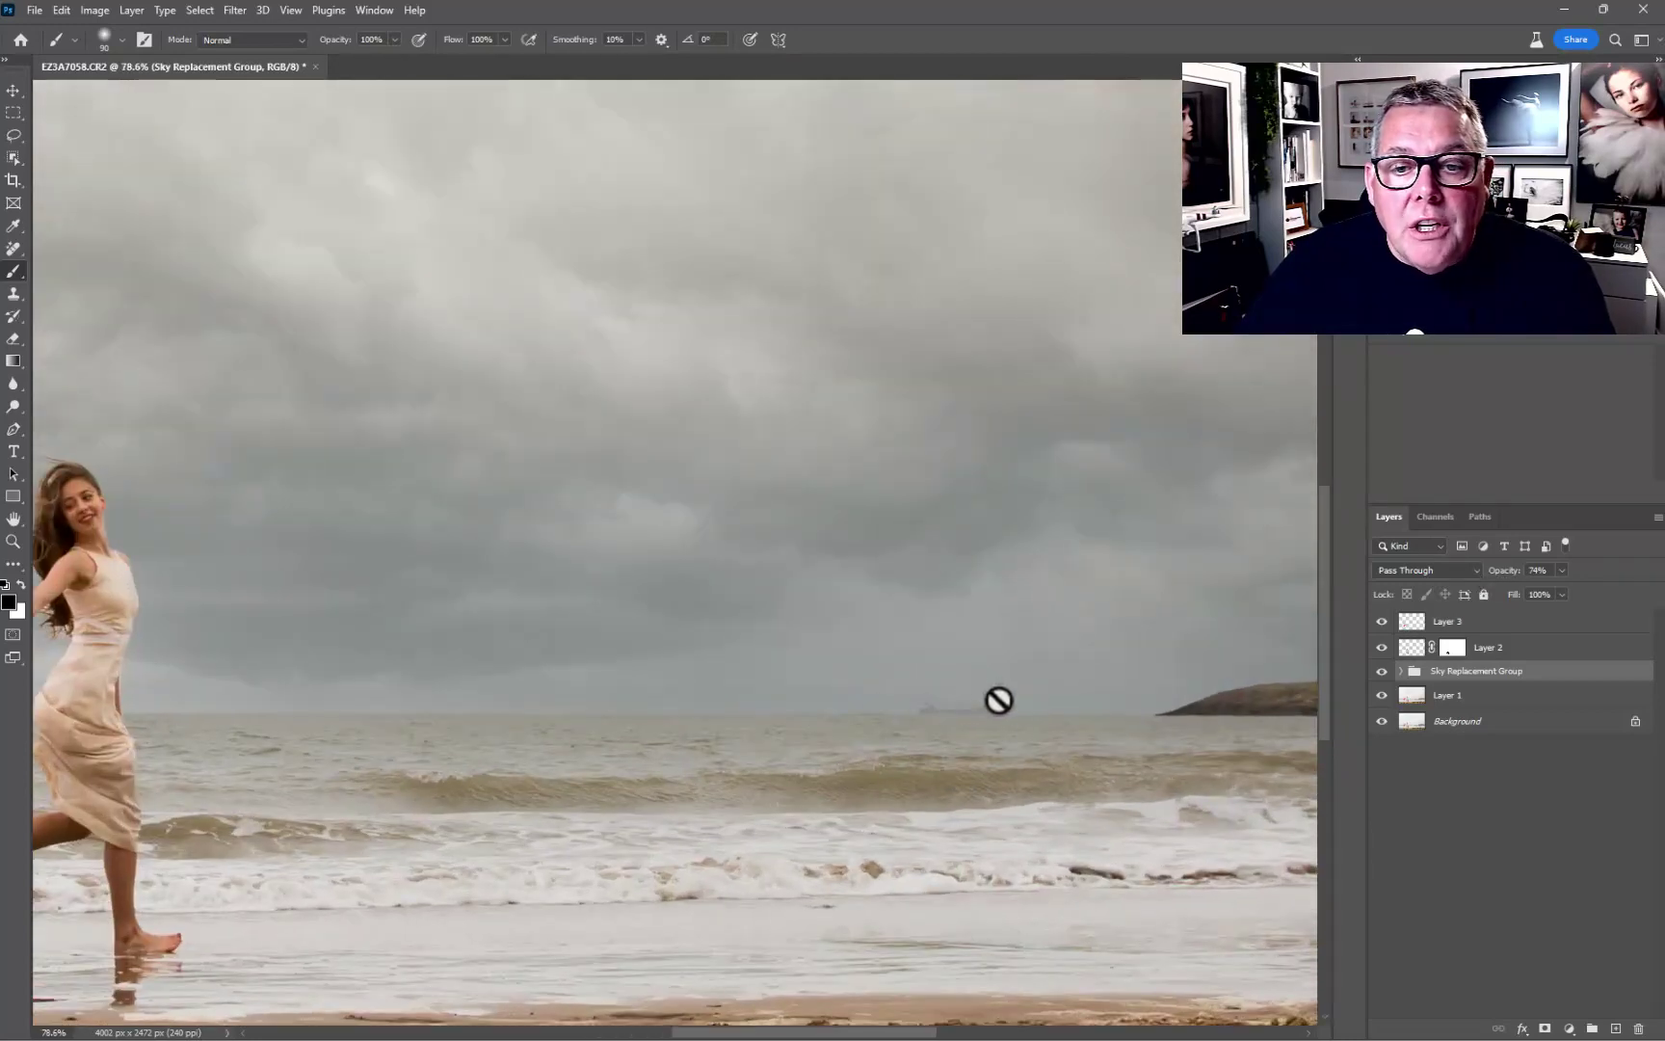
pyautogui.scroll(-3, 908, 696)
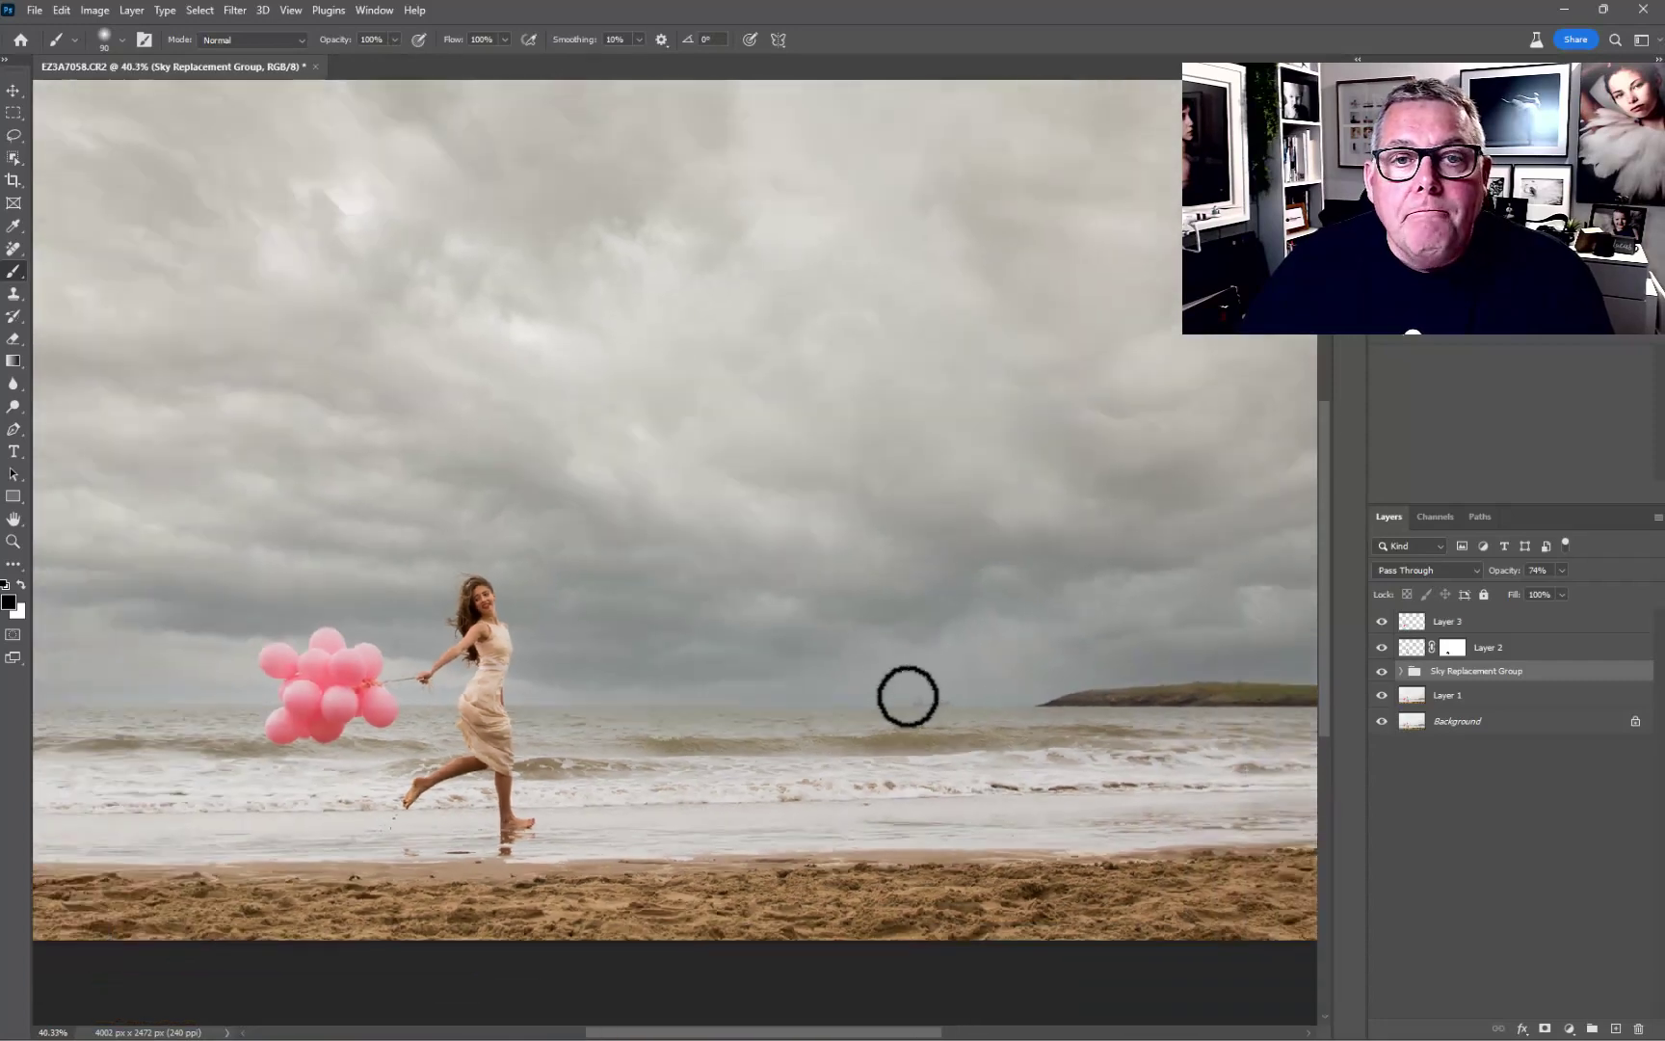